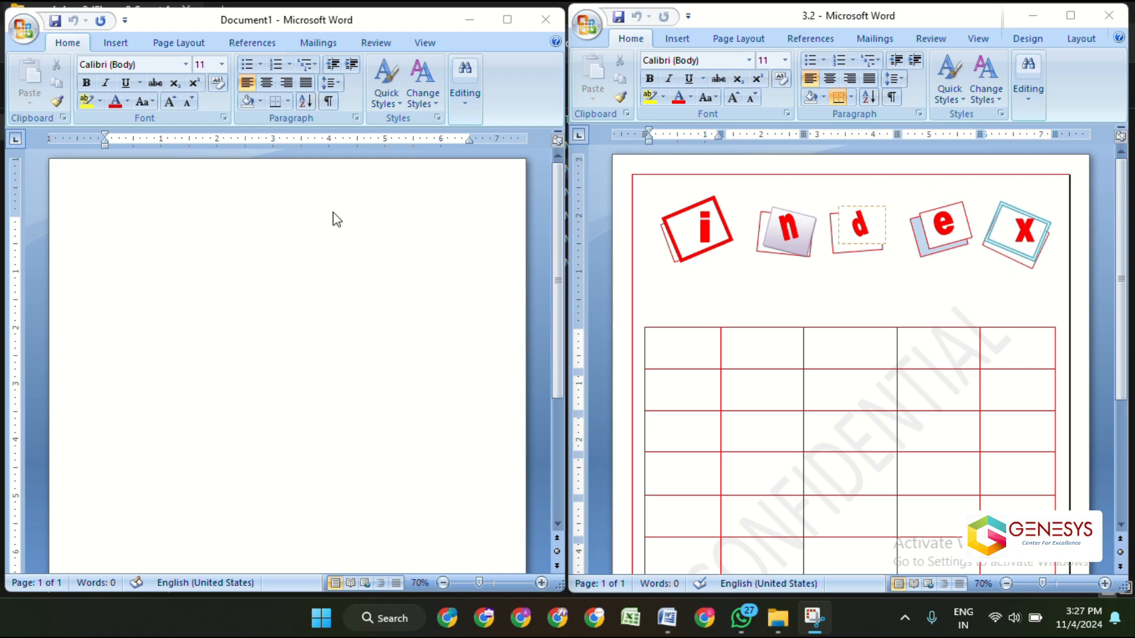
Apply a red Shadow page border to the whole document.
left_click(165, 42)
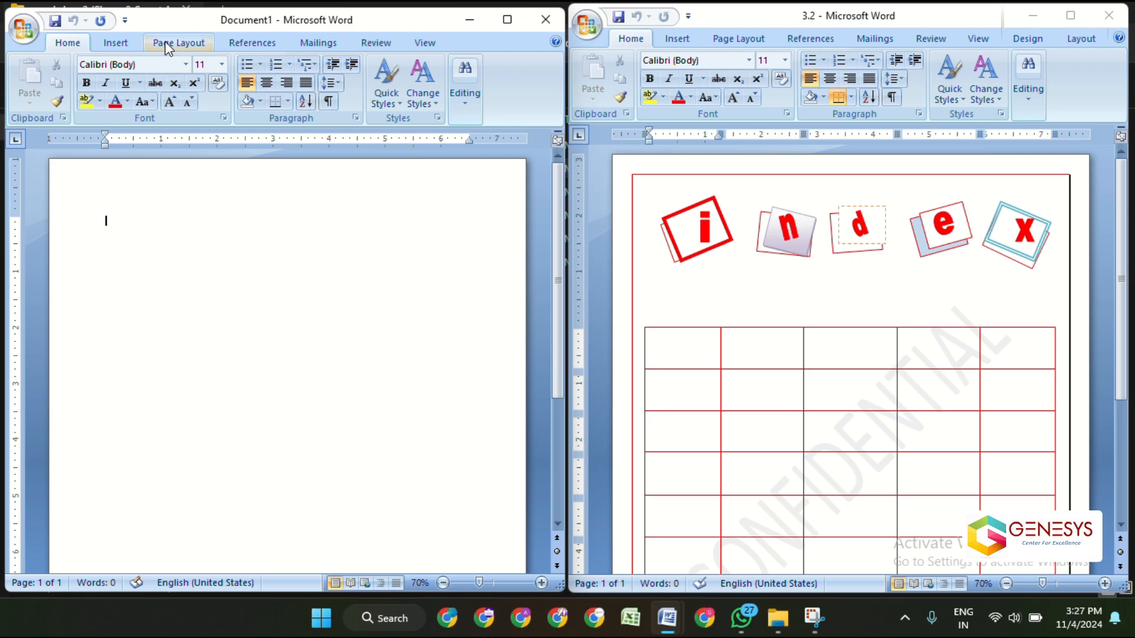
left_click(165, 42)
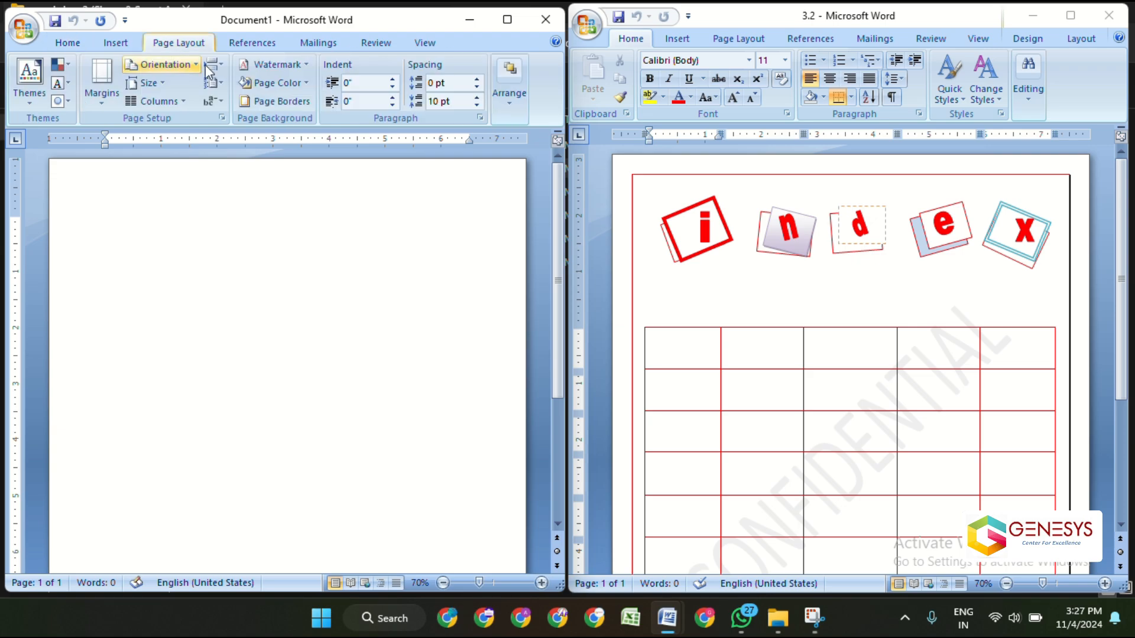
left_click(283, 104)
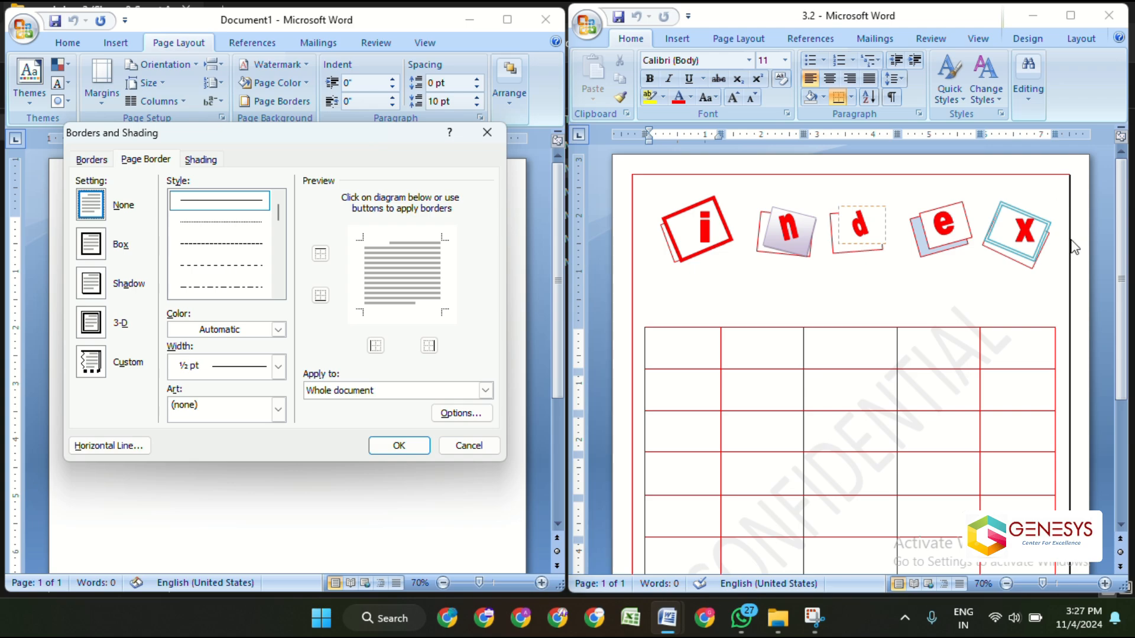
left_click(91, 283)
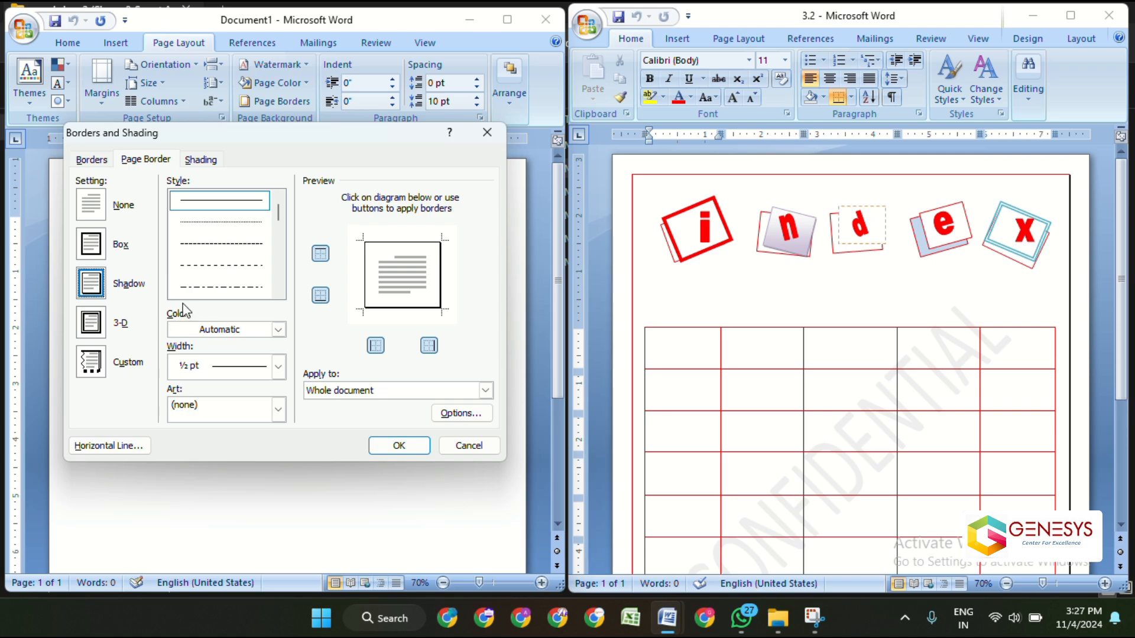
left_click(278, 330)
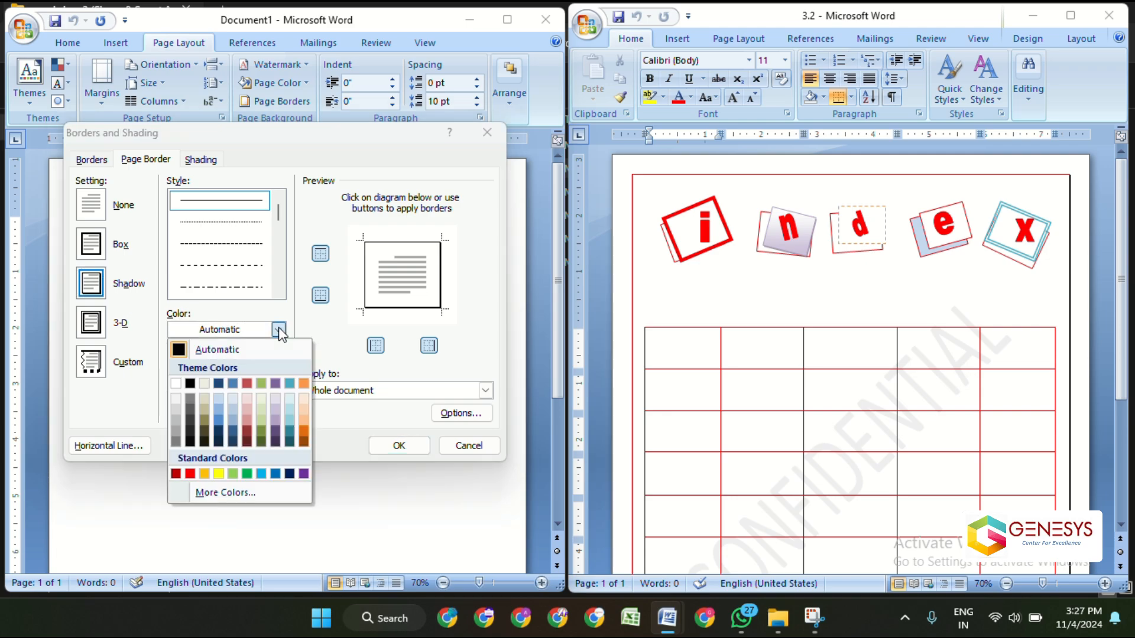
left_click(190, 474)
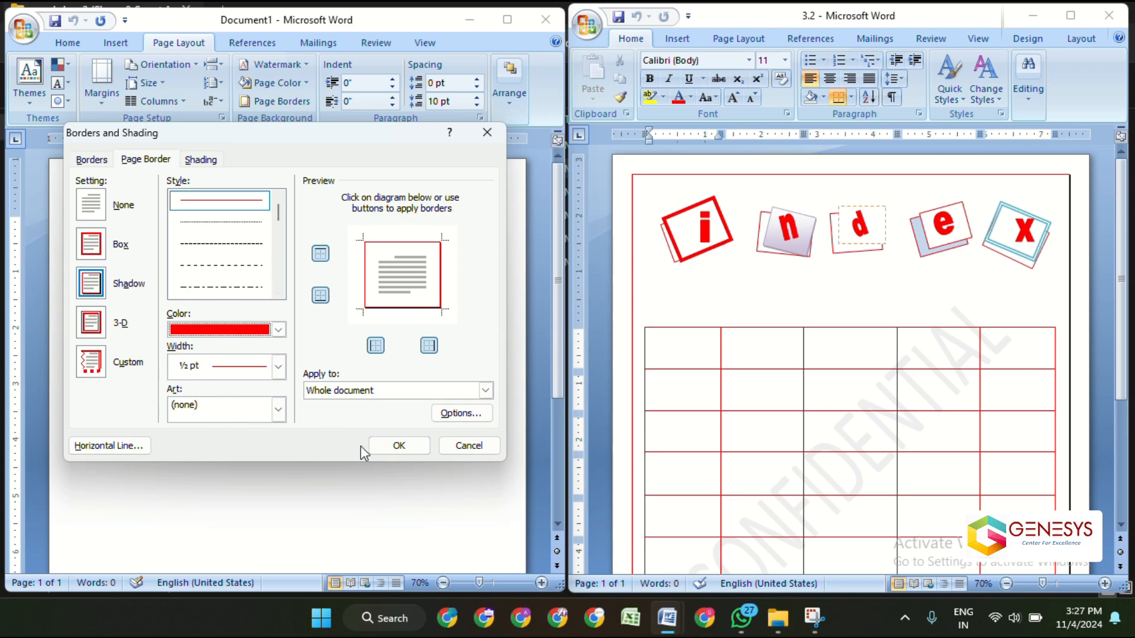
left_click(405, 450)
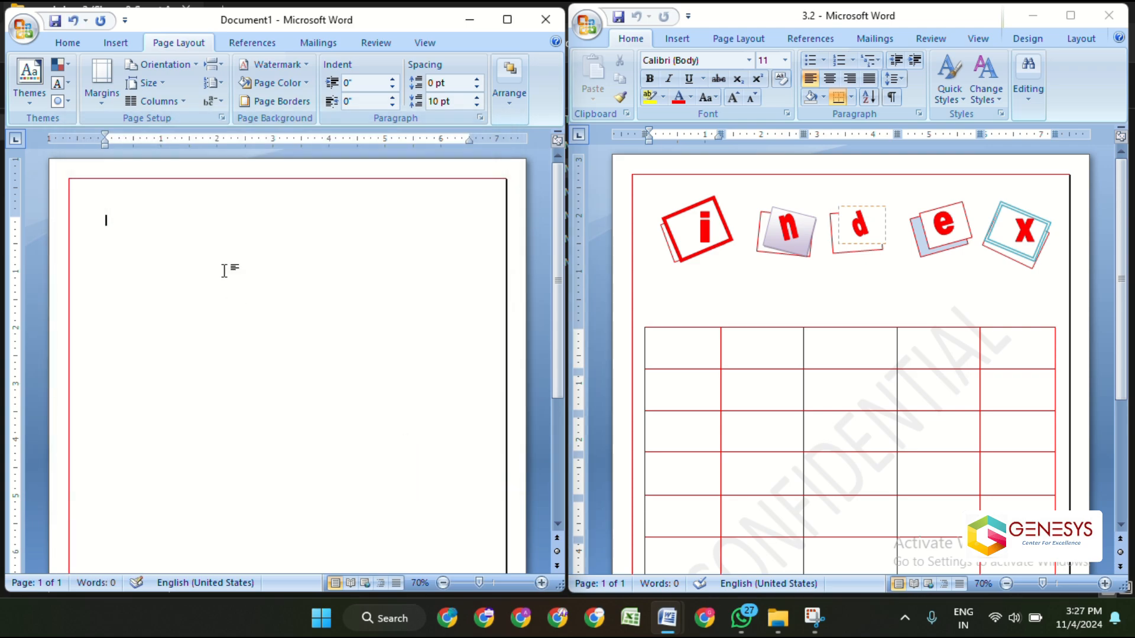
scroll(396, 292, "down", 5)
scroll(395, 291, "up", 5)
Draw two similar small rectangles, one above the other, in the upper corner of the bordered page where the ruled text begins.
left_click(115, 42)
left_click(198, 64)
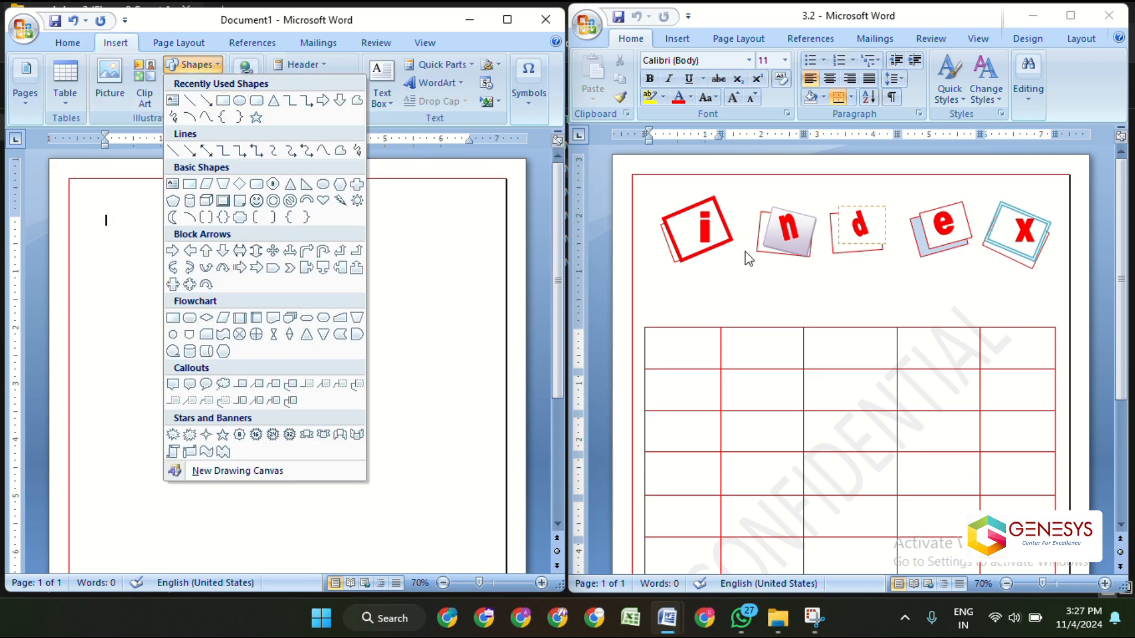
left_click(223, 102)
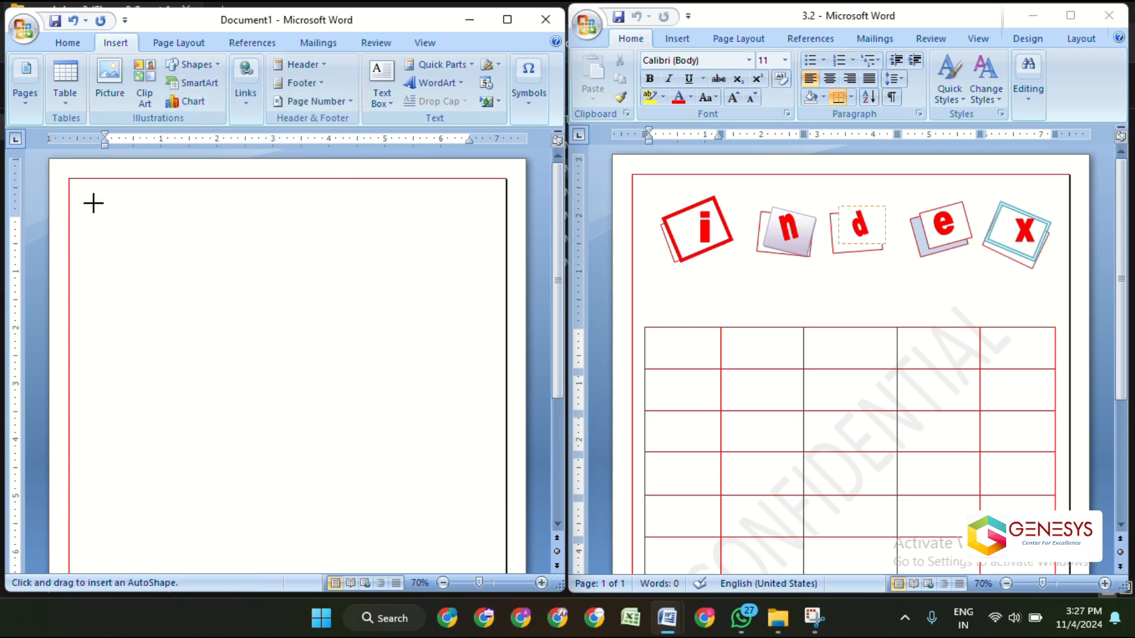
left_click_drag(97, 198, 149, 239)
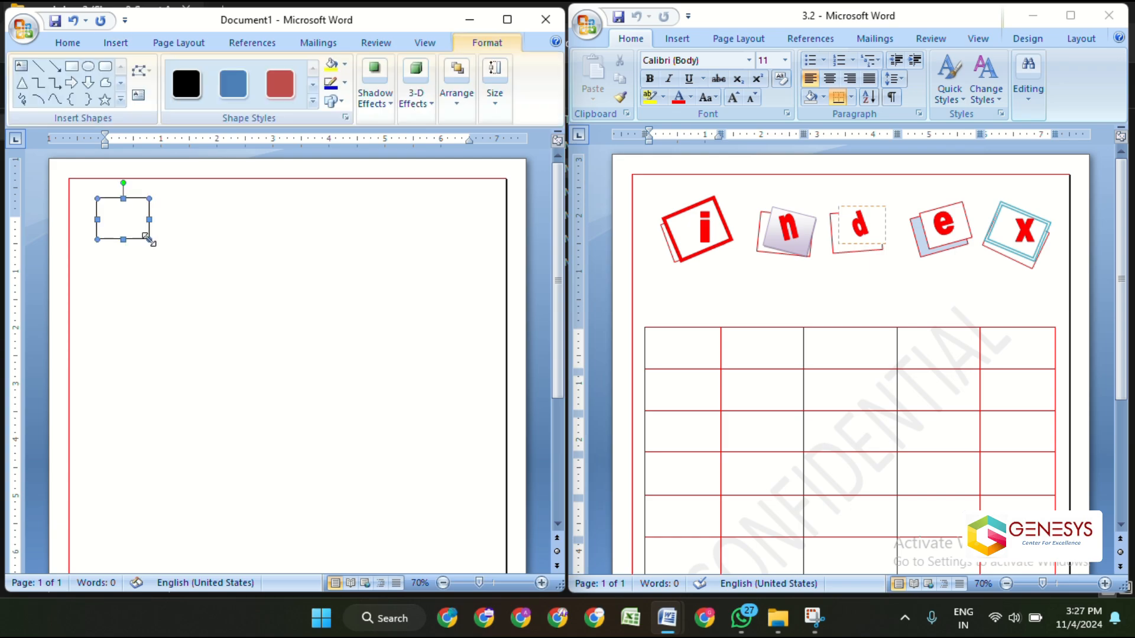
left_click(72, 65)
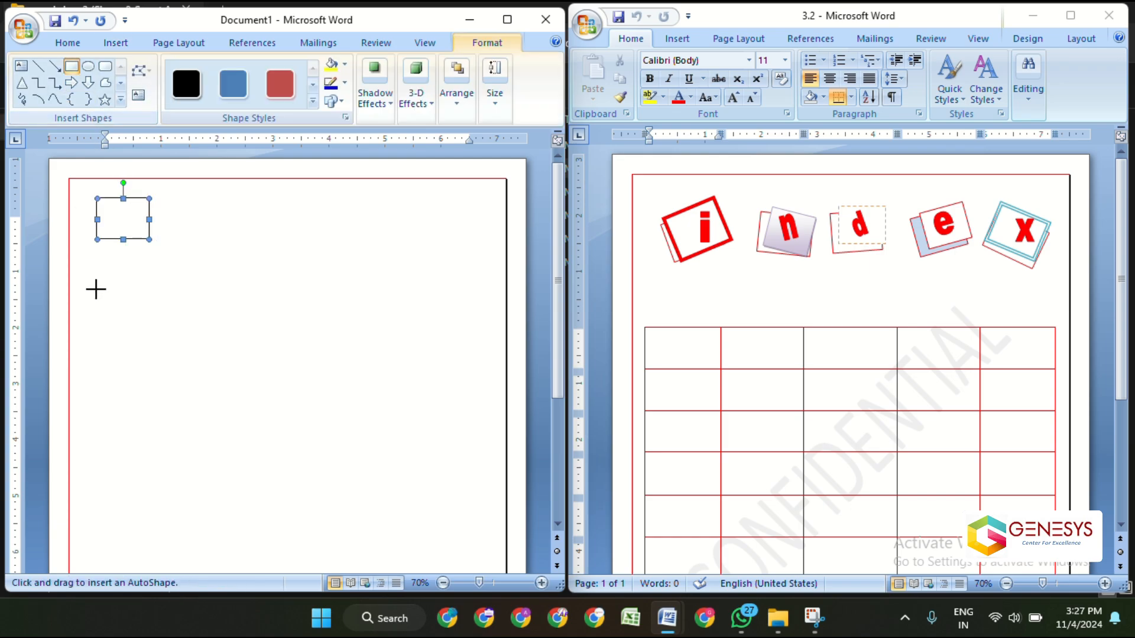
left_click_drag(96, 259, 153, 294)
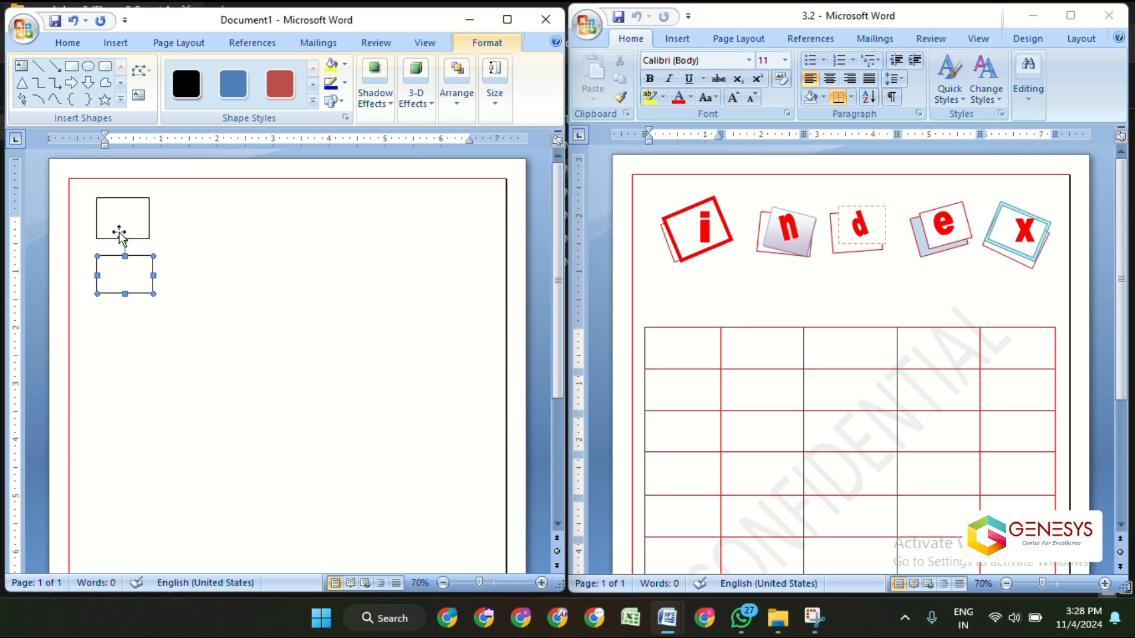
Rotate both rectangles slightly counterclockwise so that they tilt at about the same angle.
left_click(116, 208)
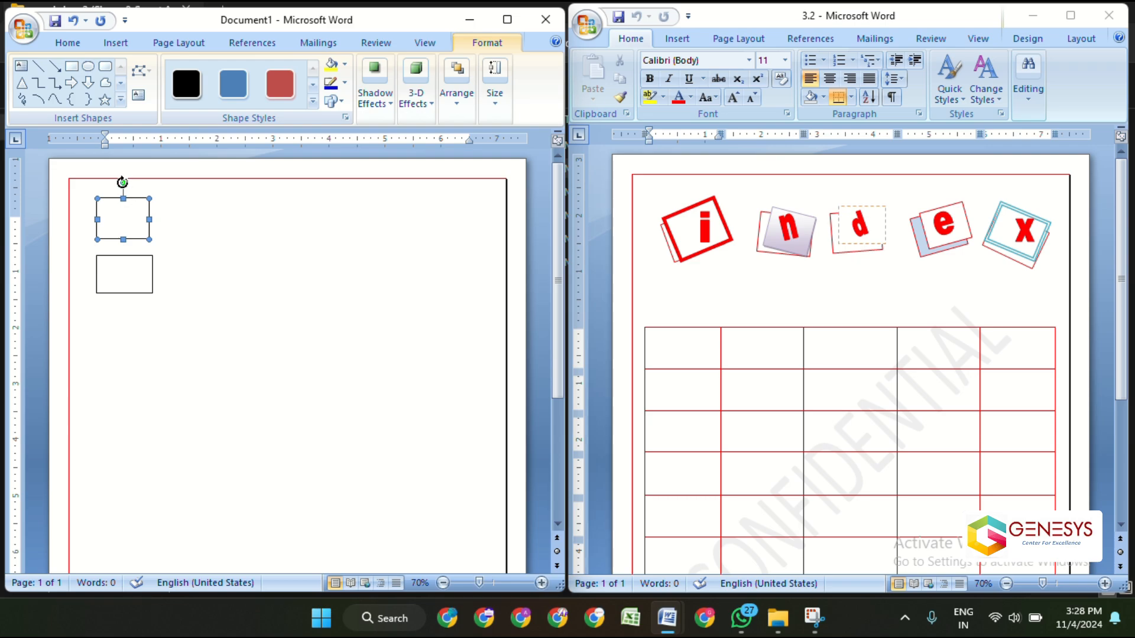
left_click_drag(106, 177, 126, 251)
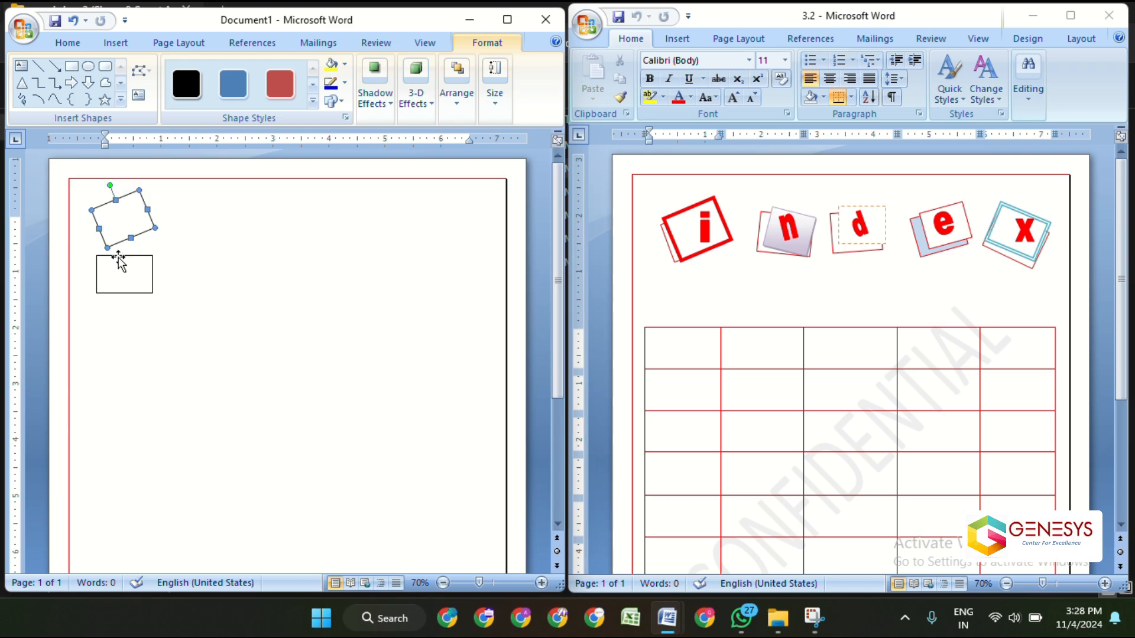
left_click(122, 255)
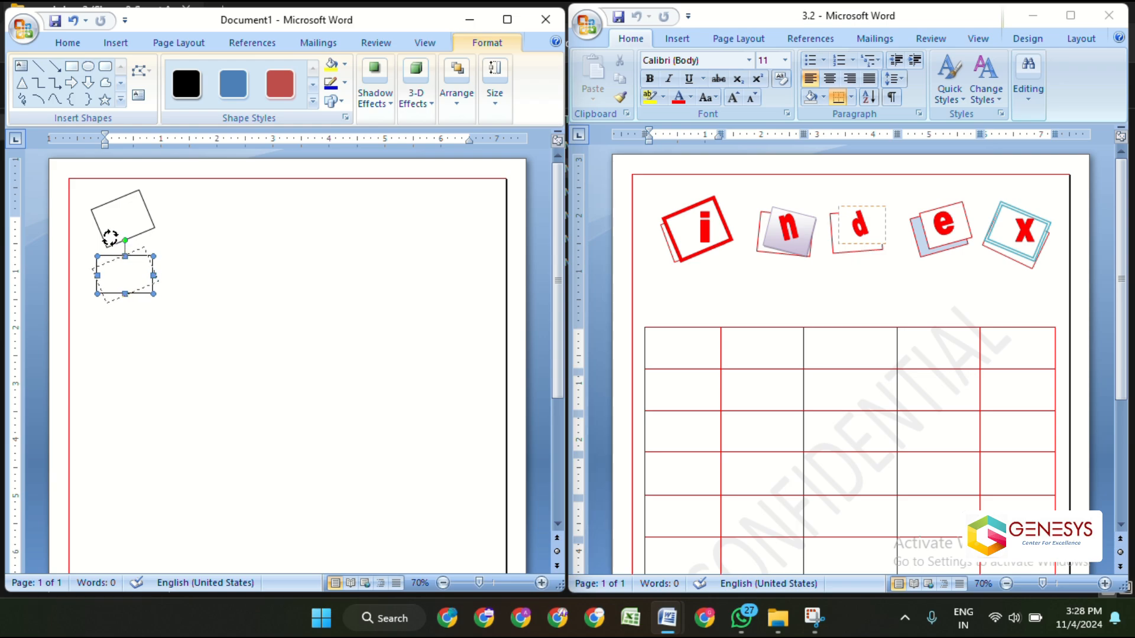
left_click_drag(108, 238, 114, 246)
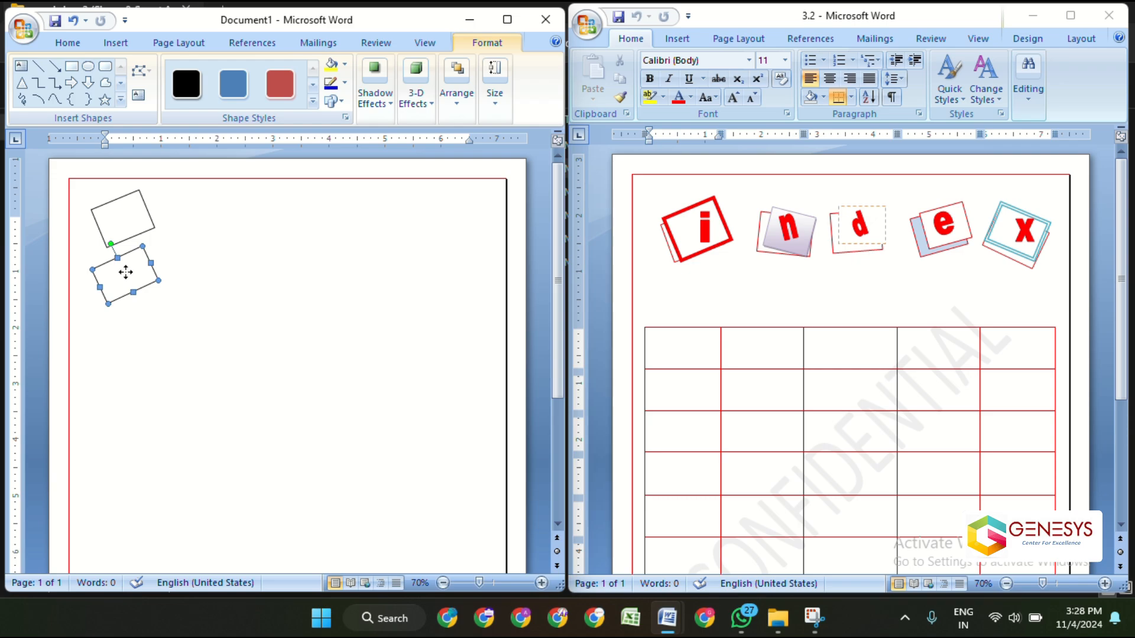
Try overlapping the lower tilted rectangle on the upper one, and move it back below.
left_click(119, 228)
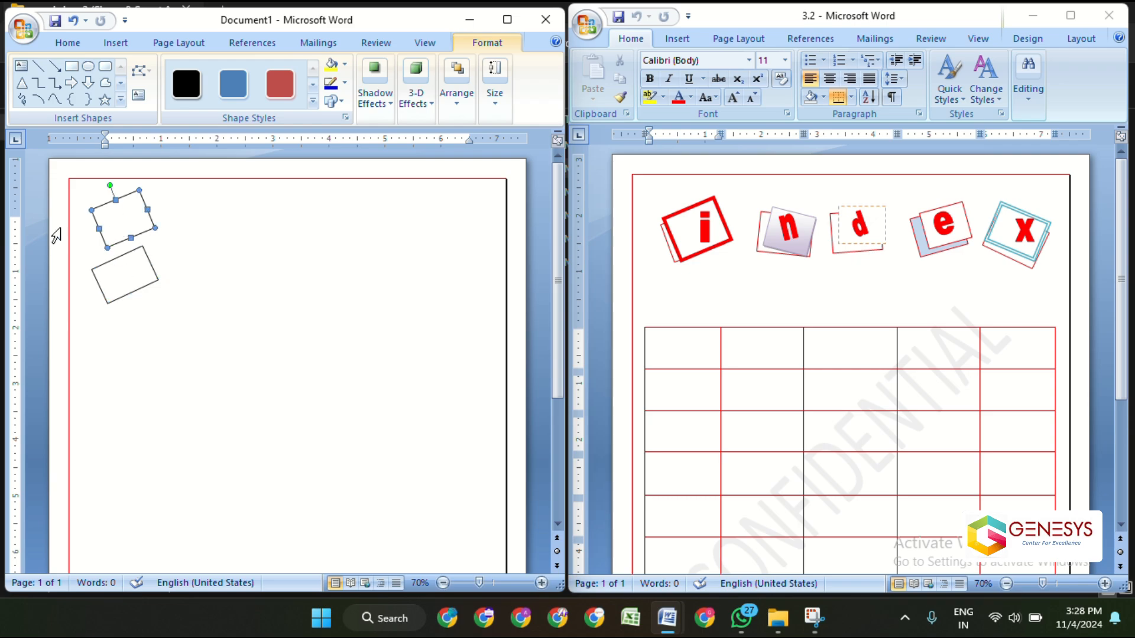
left_click(121, 266)
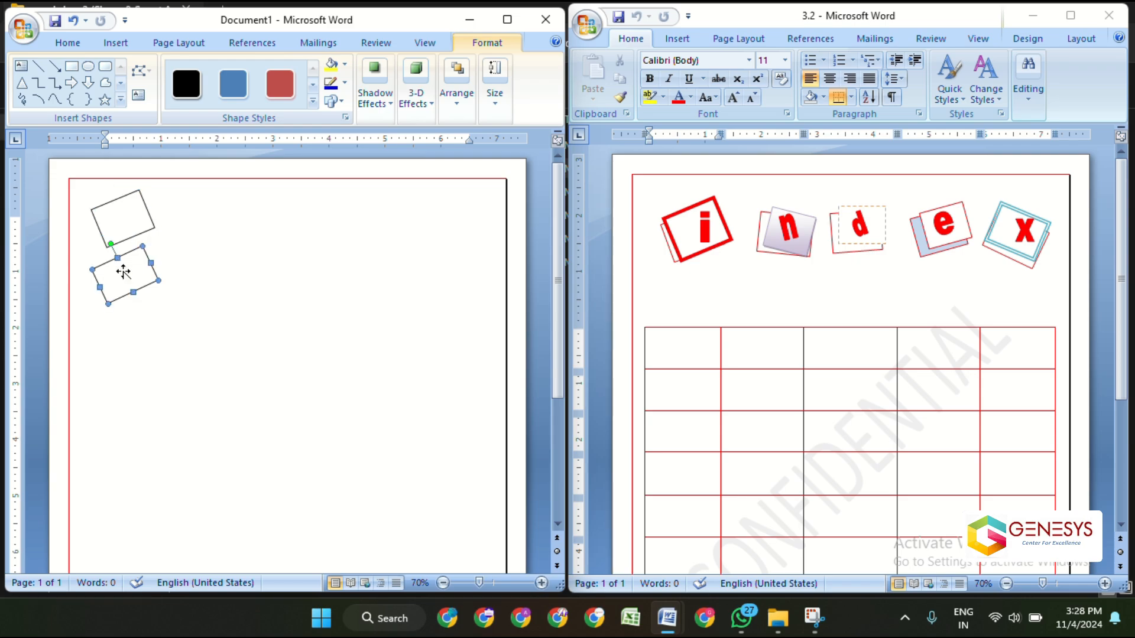
left_click_drag(114, 222, 115, 223)
left_click(169, 273)
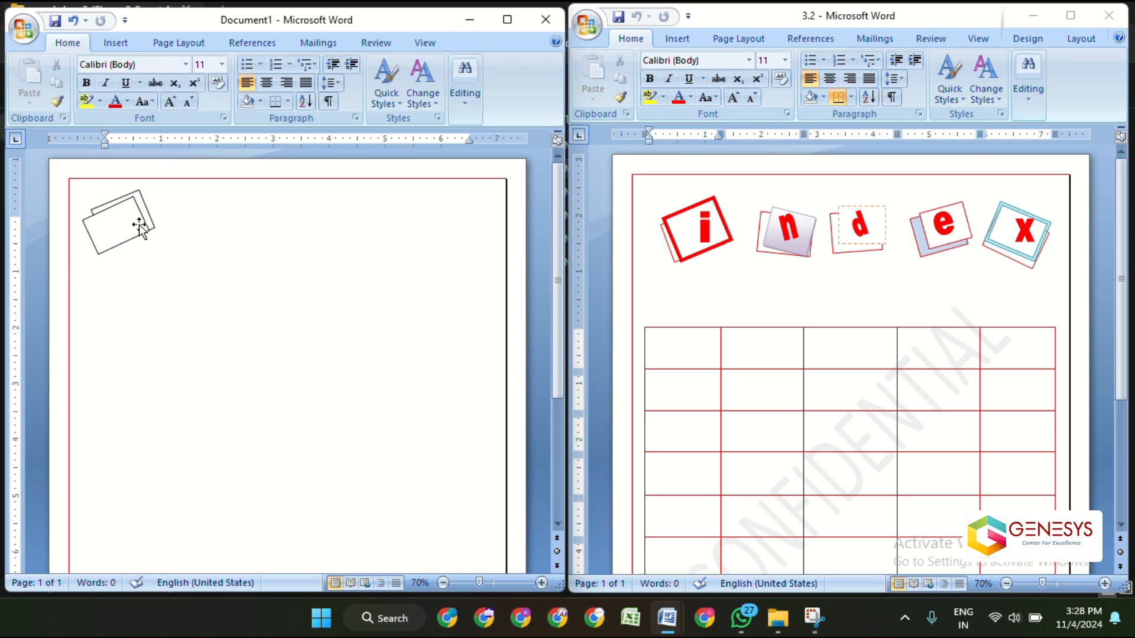
left_click(109, 225)
left_click_drag(108, 225, 121, 277)
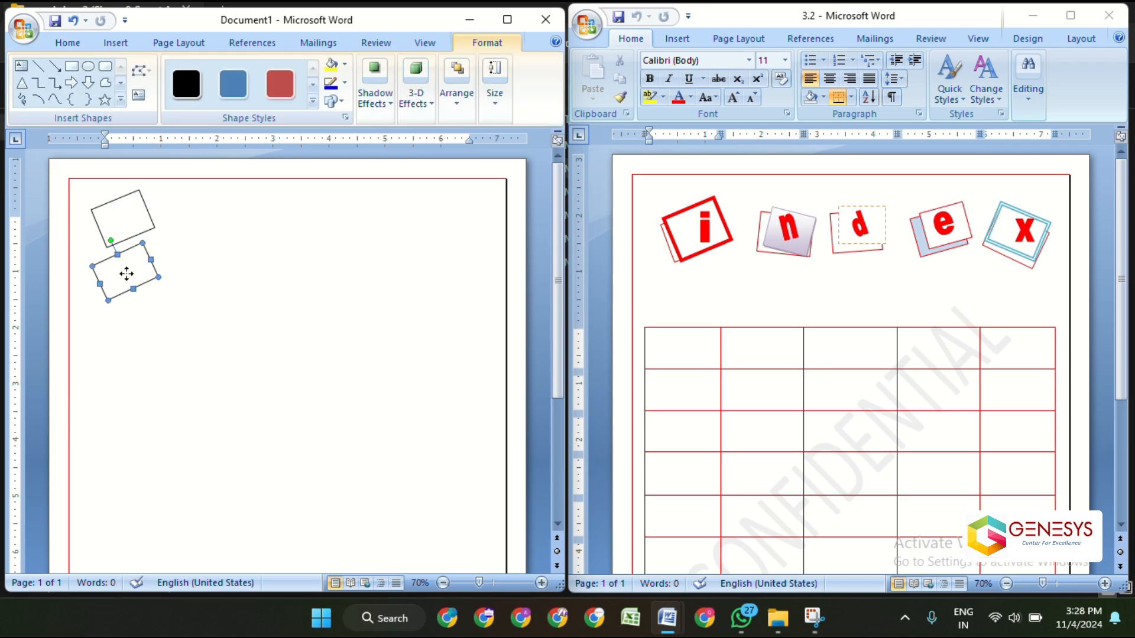
left_click_drag(119, 234, 121, 235)
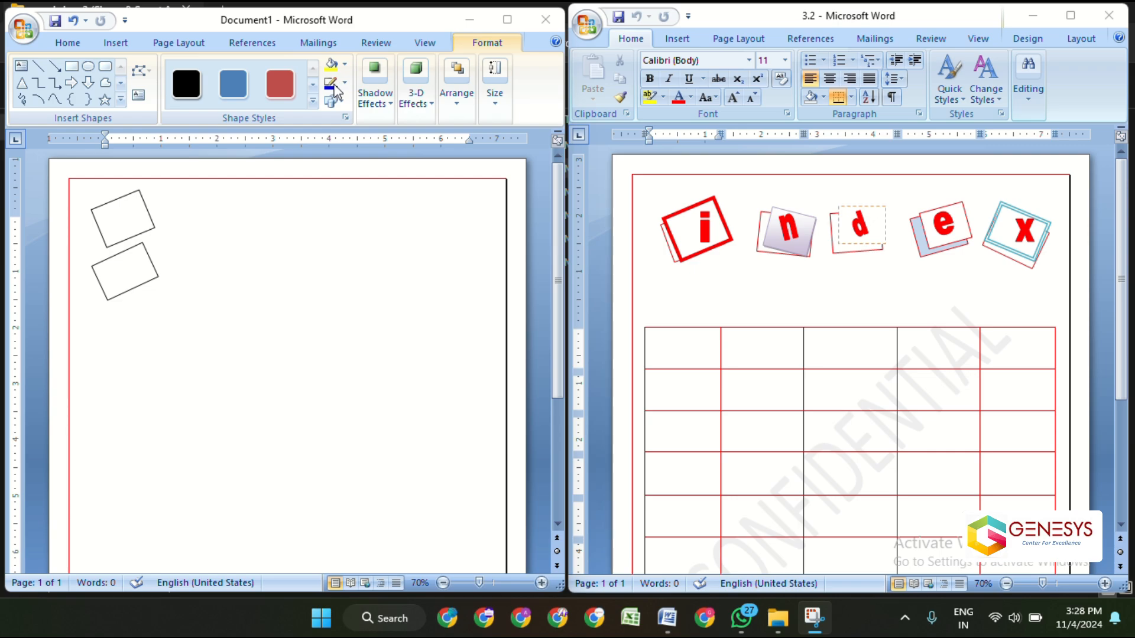
Set the outline colour of both tilted rectangles to standard Red.
left_click(131, 220)
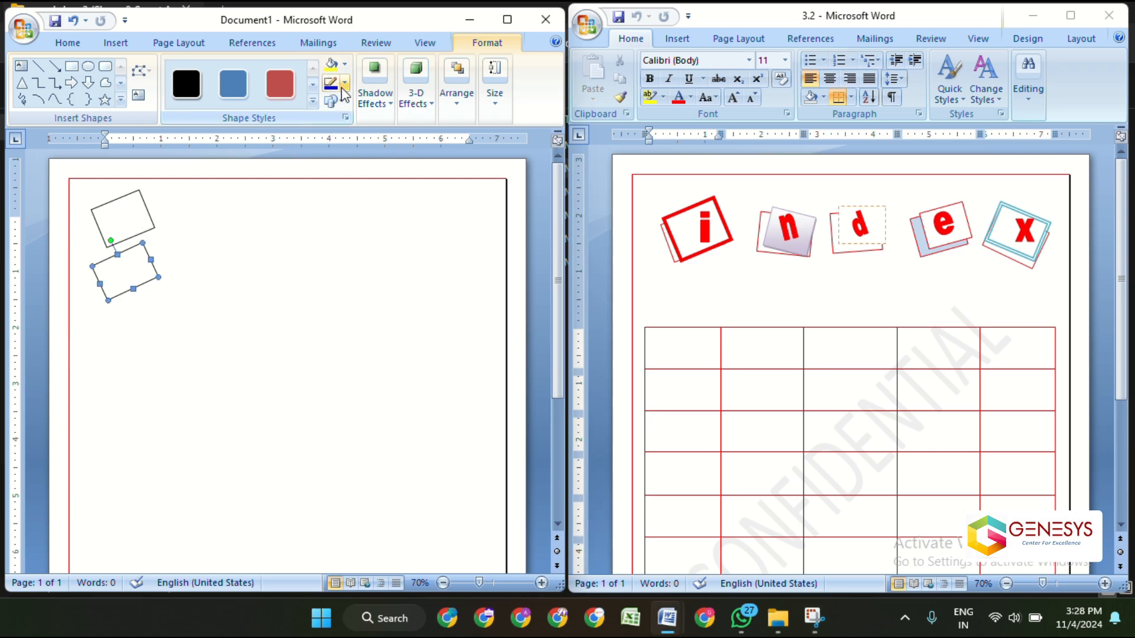
left_click(344, 86)
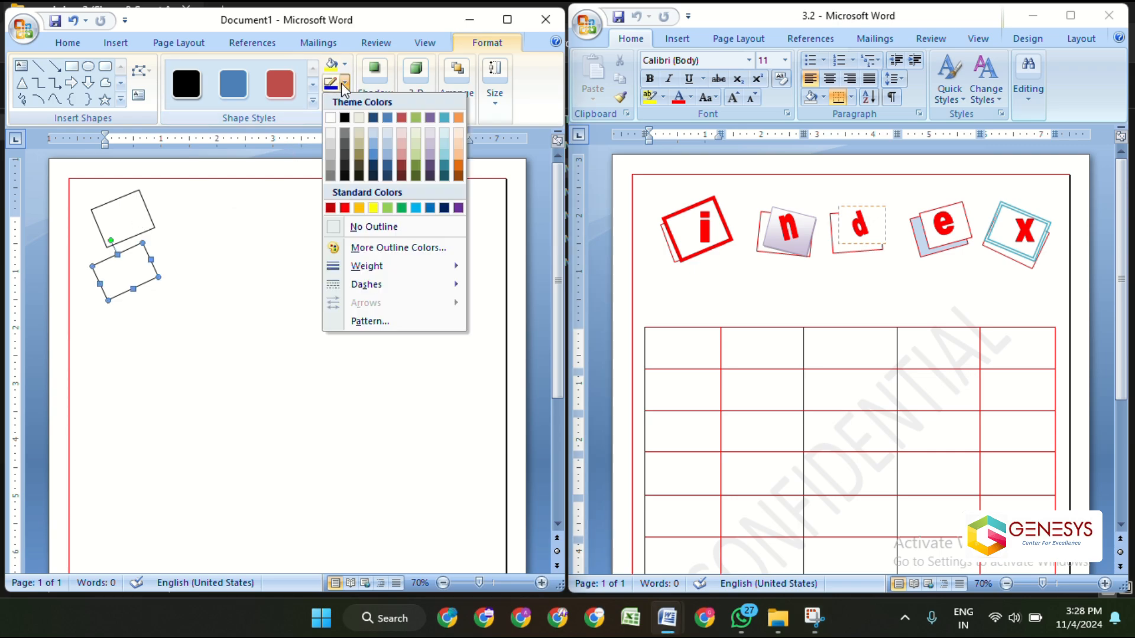
left_click(343, 202)
left_click(124, 219)
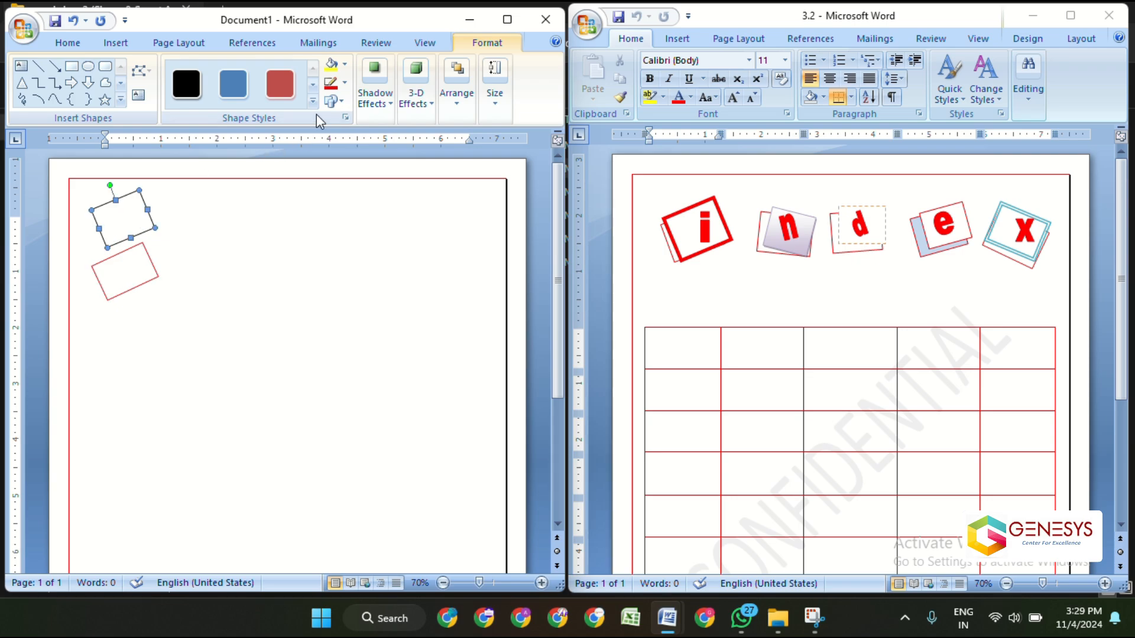
left_click(343, 86)
left_click(345, 208)
Try a thicker outline weight on the lower tilted rectangle and undo it.
left_click(105, 278)
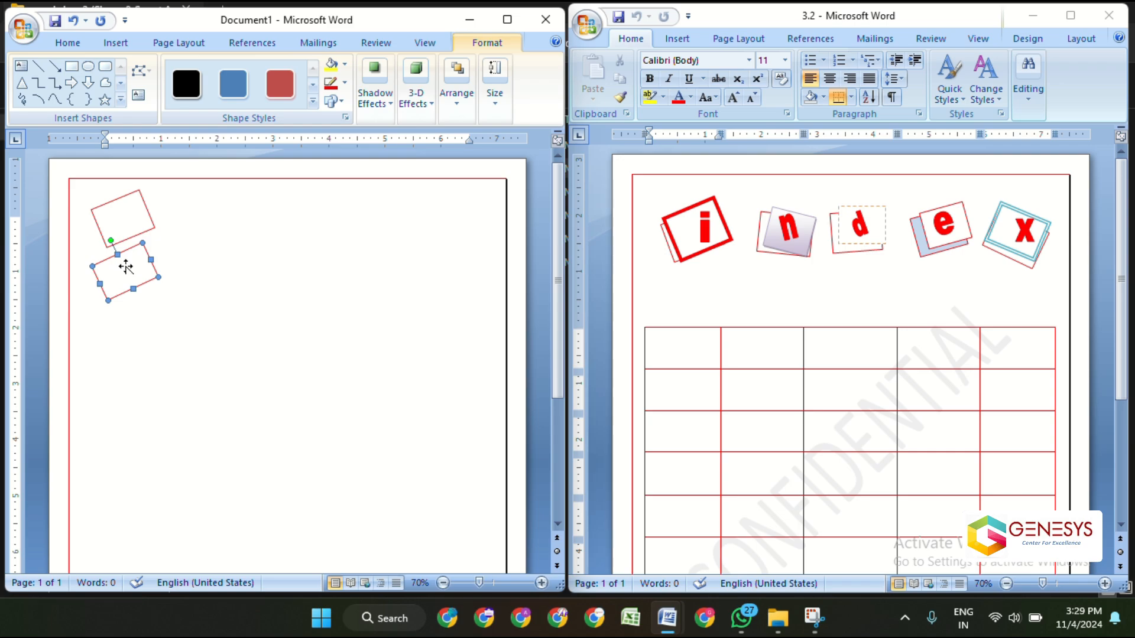
left_click(344, 82)
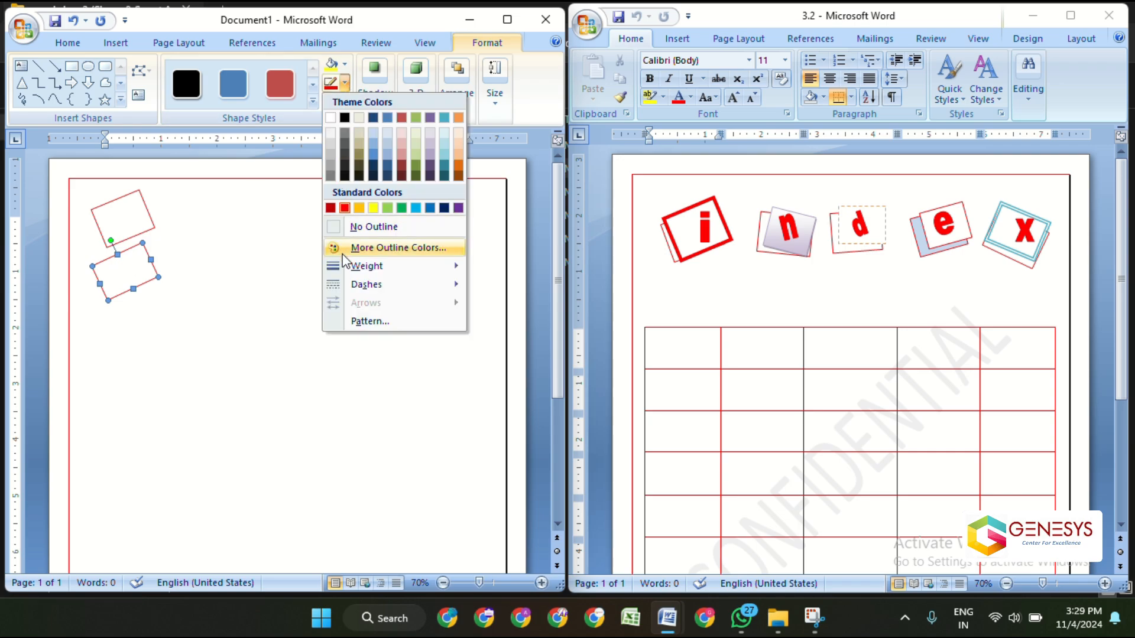
mouse_move(413, 266)
left_click(537, 375)
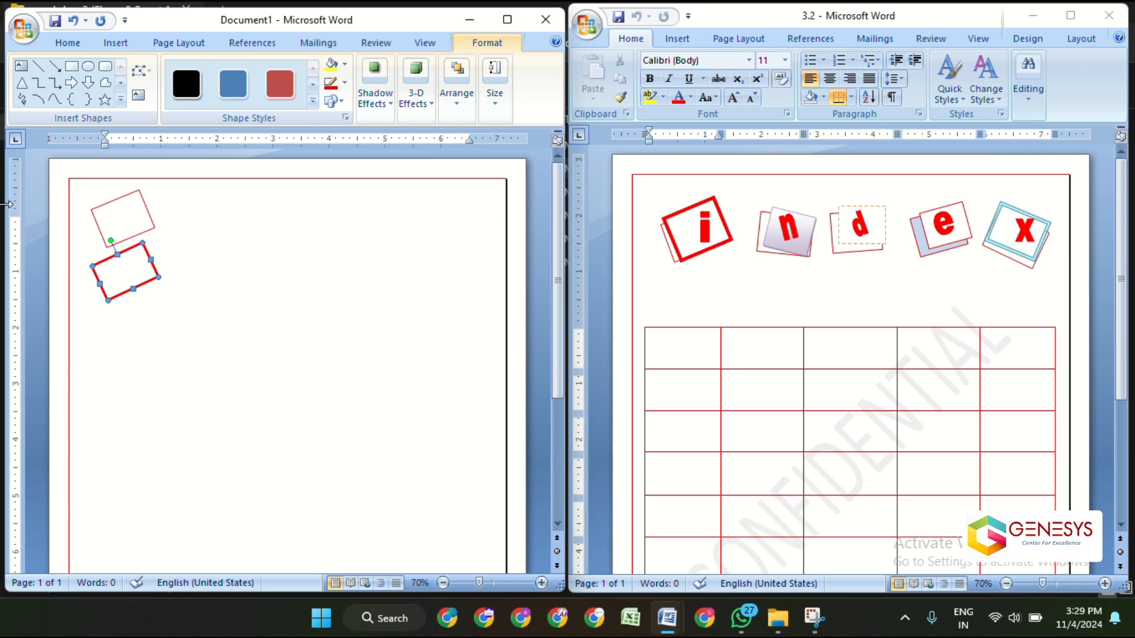
left_click(140, 222)
left_click(187, 283)
Set the upper tilted rectangle's outline weight to 2¼ pt.
left_click(132, 218)
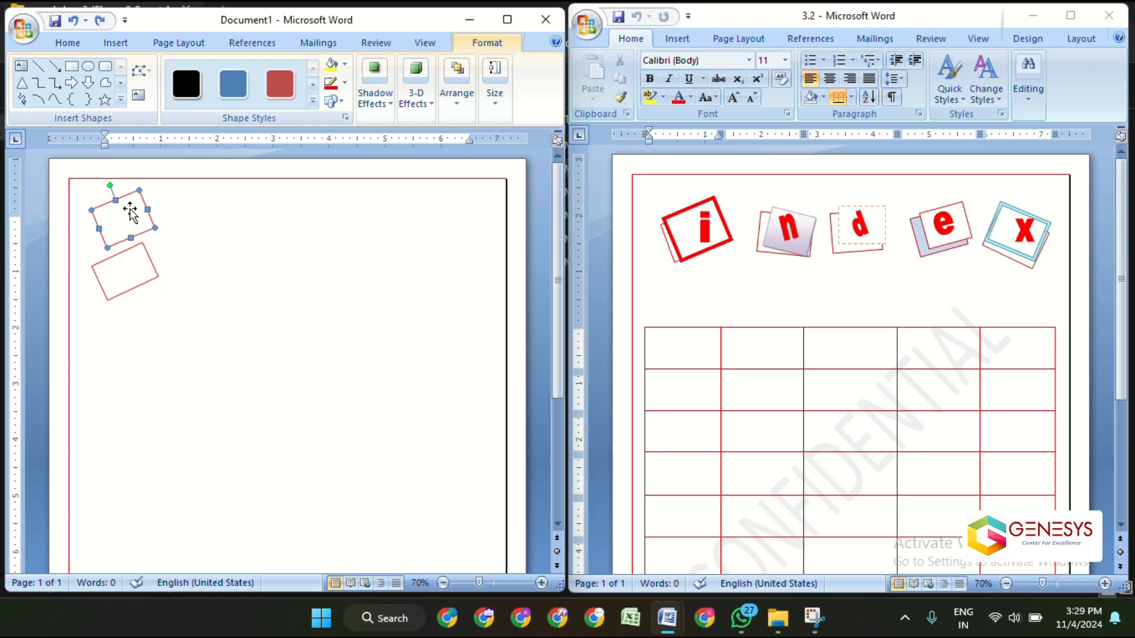
left_click(345, 84)
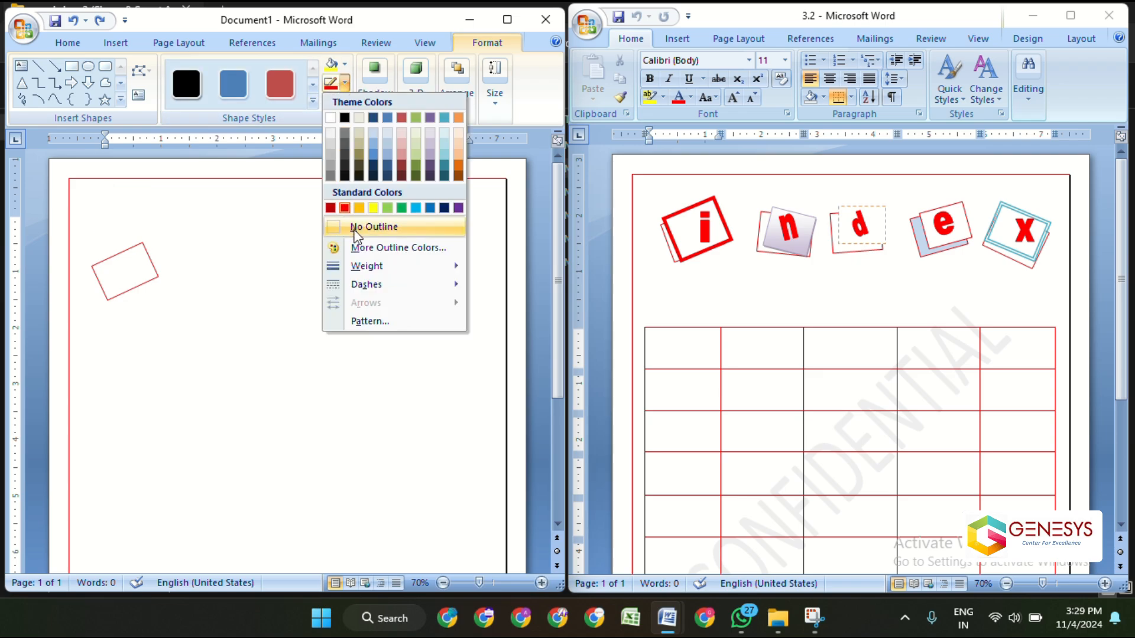
mouse_move(355, 266)
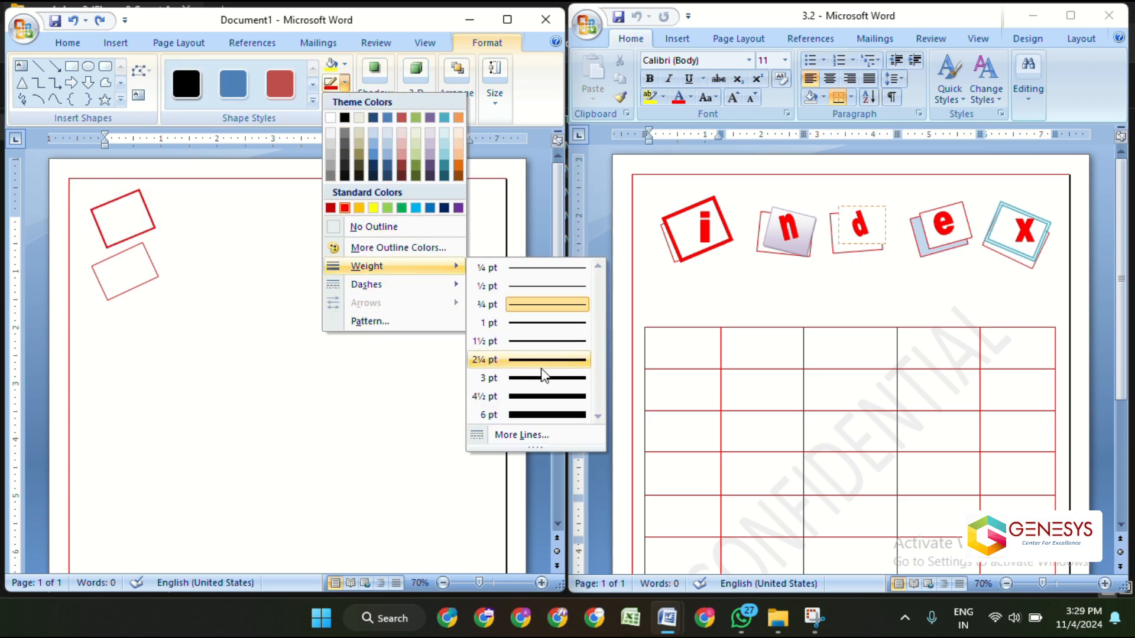
left_click(542, 363)
Overlap the two tilted rectangles, with the thick-outlined one in front and slightly offset from the thin one.
left_click(121, 244)
left_click_drag(124, 222, 119, 222)
left_click(215, 232)
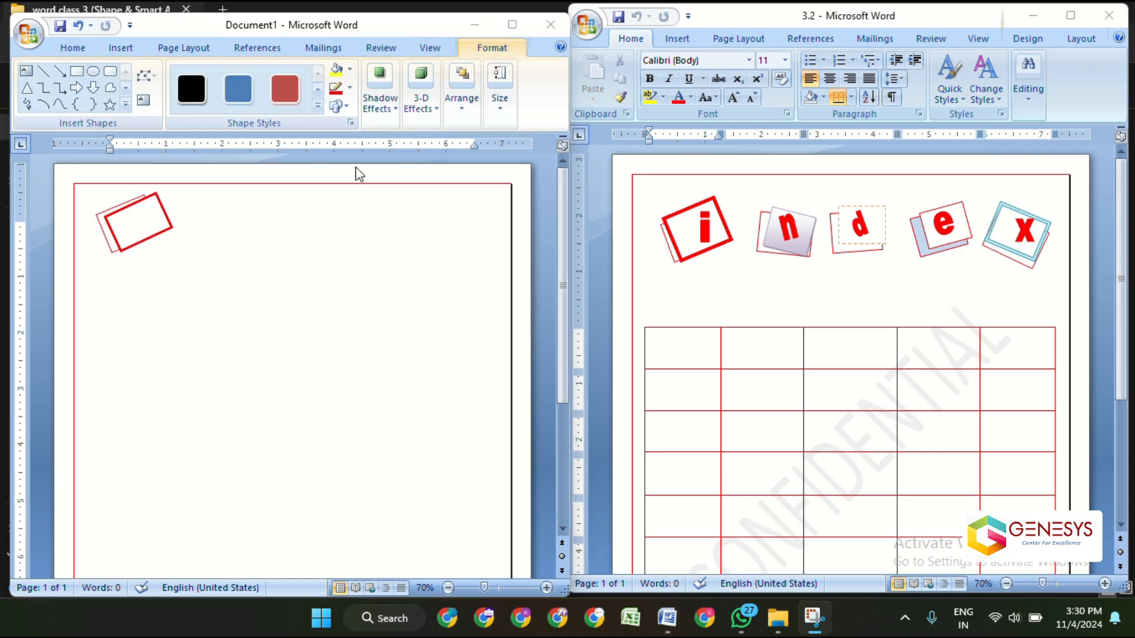
left_click(140, 223)
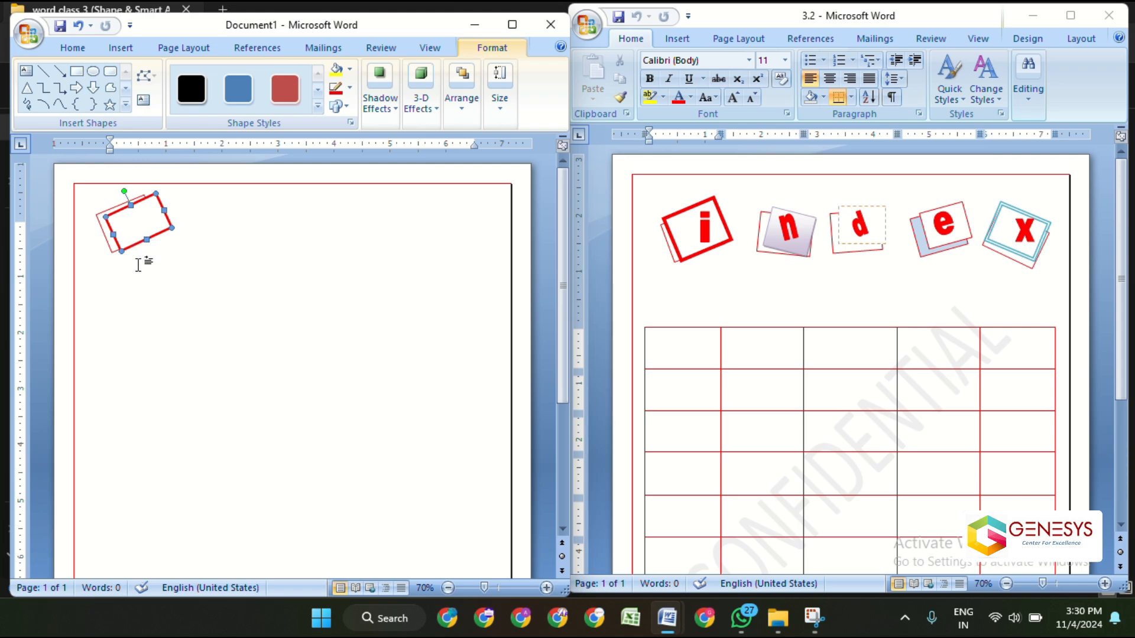
mouse_move(138, 223)
left_mouse_down()
mouse_move(147, 260)
mouse_move(137, 225)
left_mouse_up()
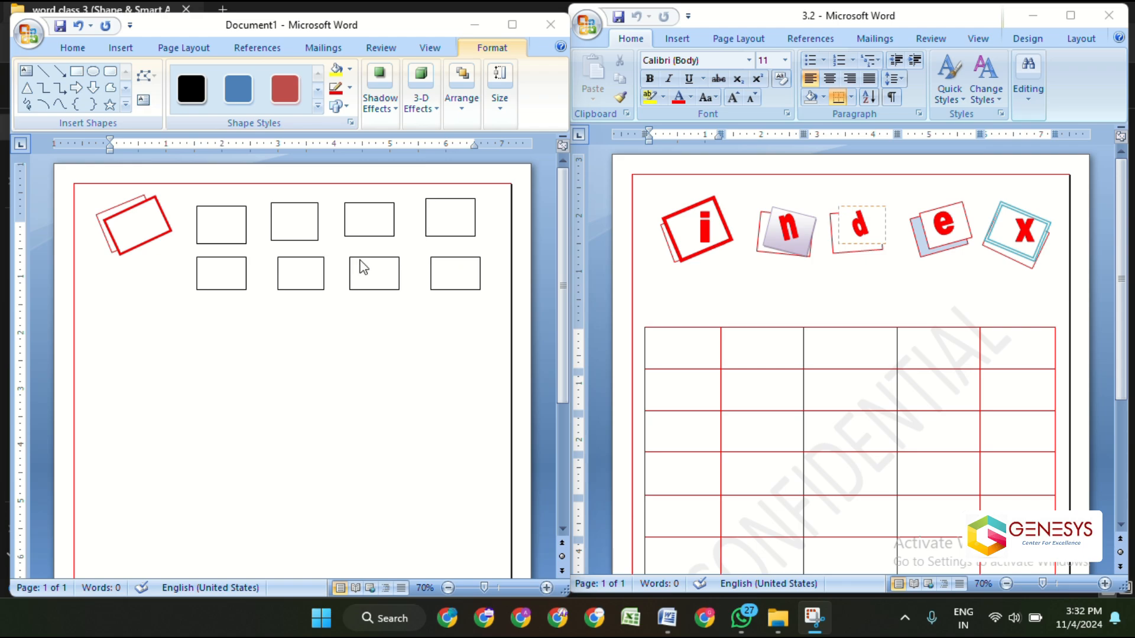
Give the four plain rectangles in the upper row a red outline.
left_click(464, 259)
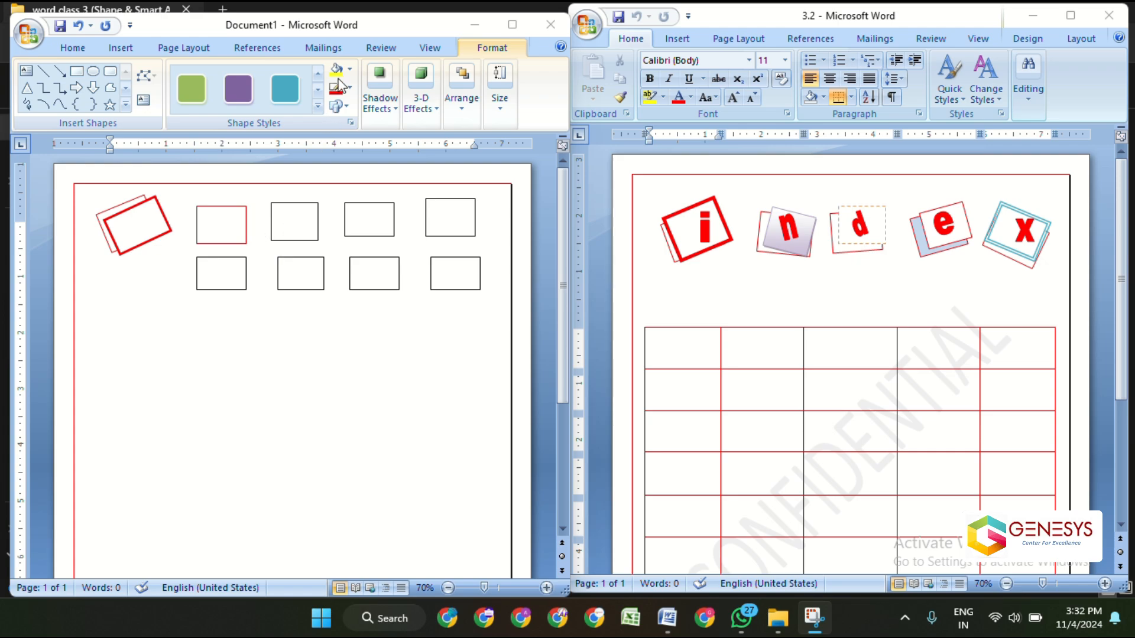
left_click(286, 220)
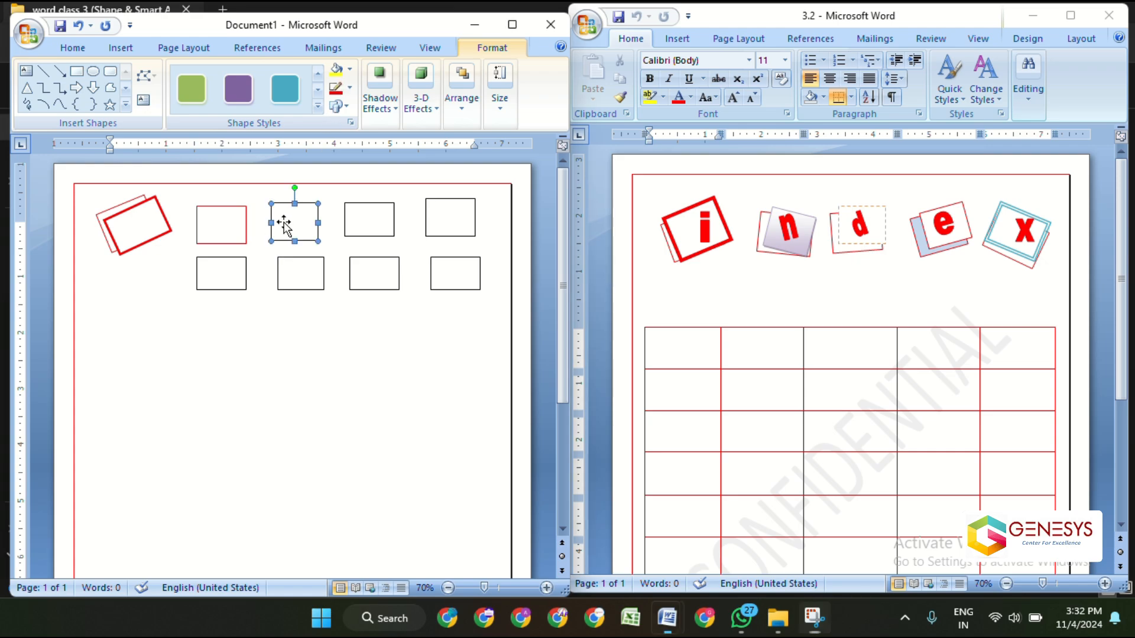
left_click(337, 88)
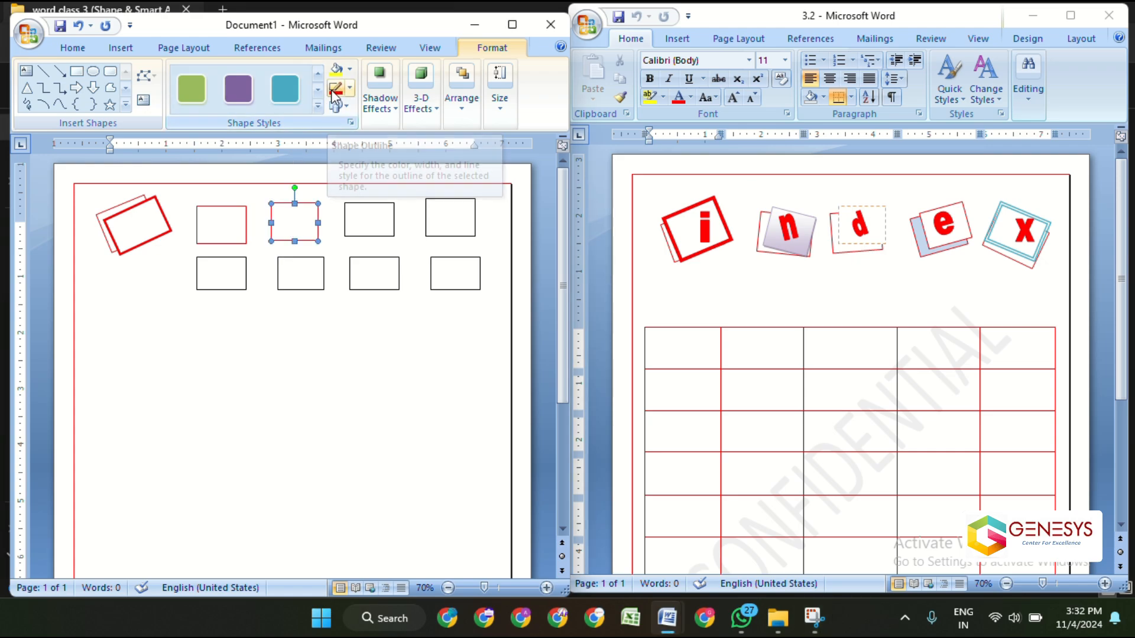
left_click(367, 215)
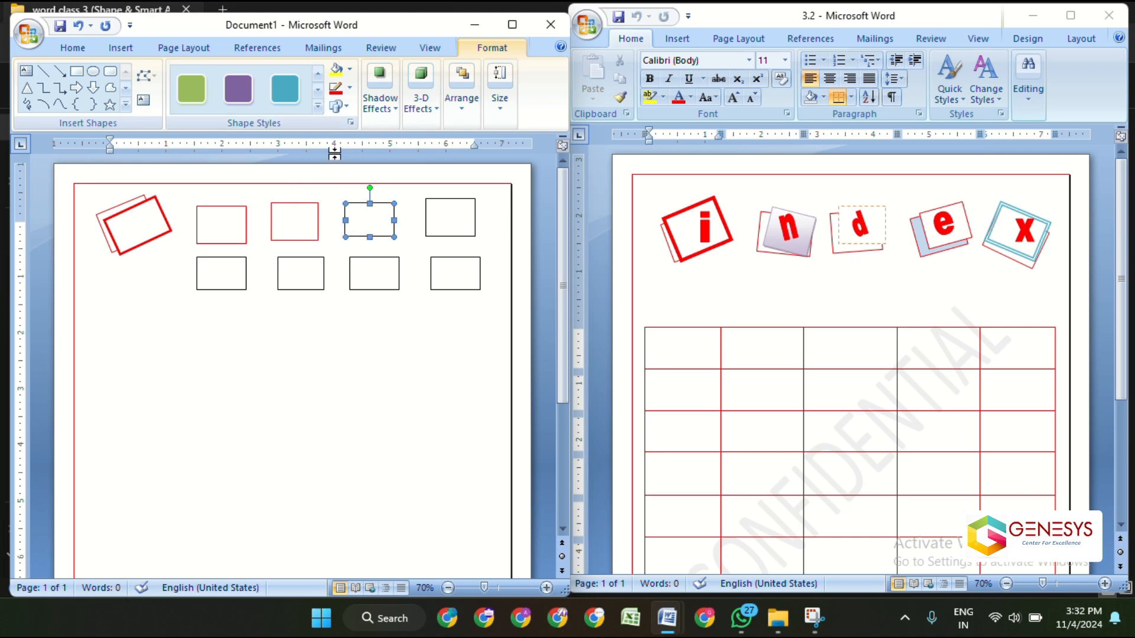
left_click(336, 90)
left_click(437, 214)
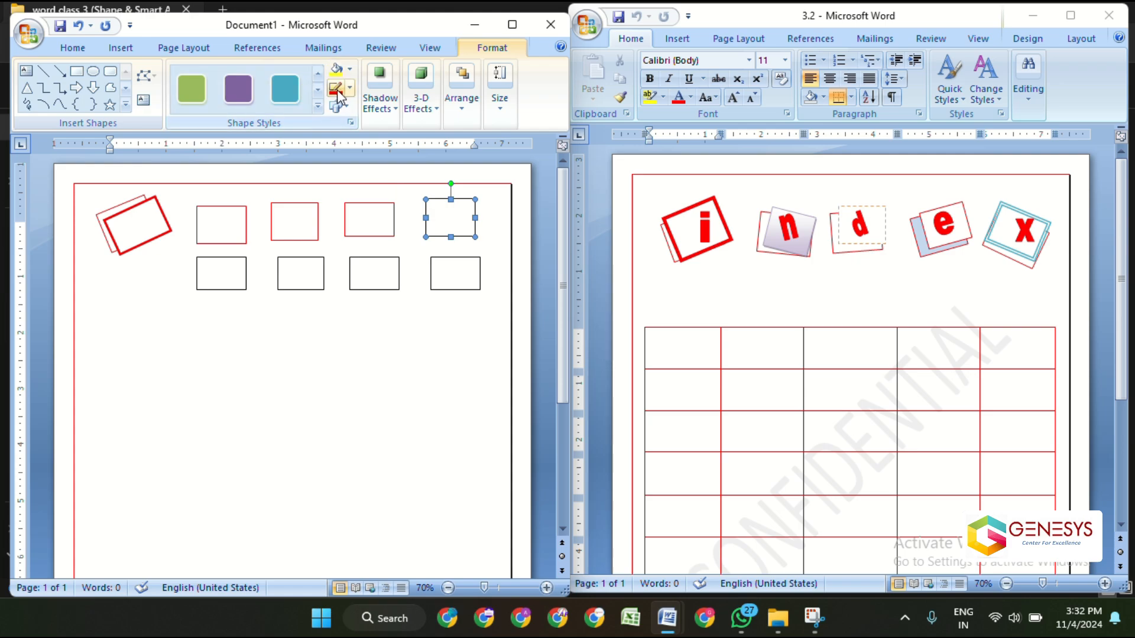
Give the first three rectangles in the lower row a red outline.
left_click(223, 273)
left_click(335, 88)
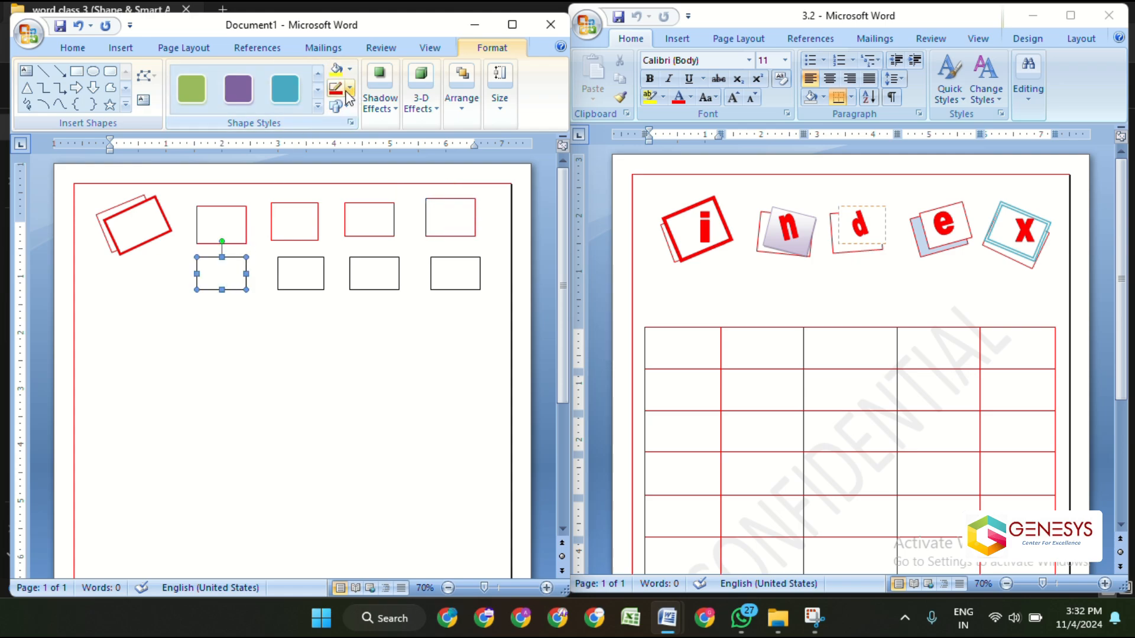
left_click(306, 258)
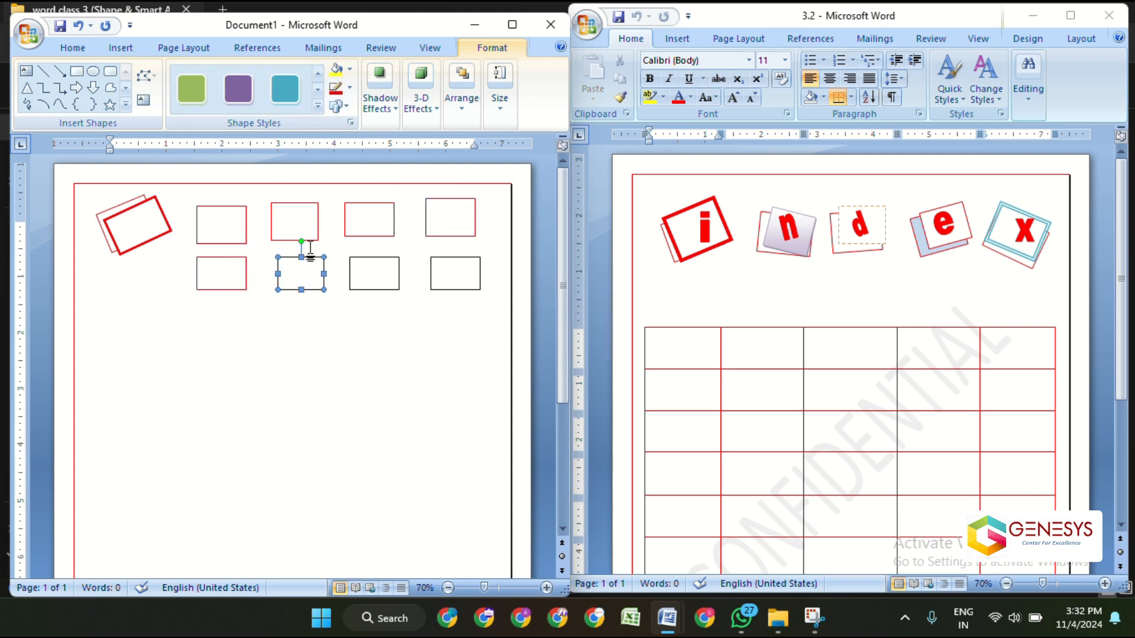
left_click(335, 87)
left_click(375, 272)
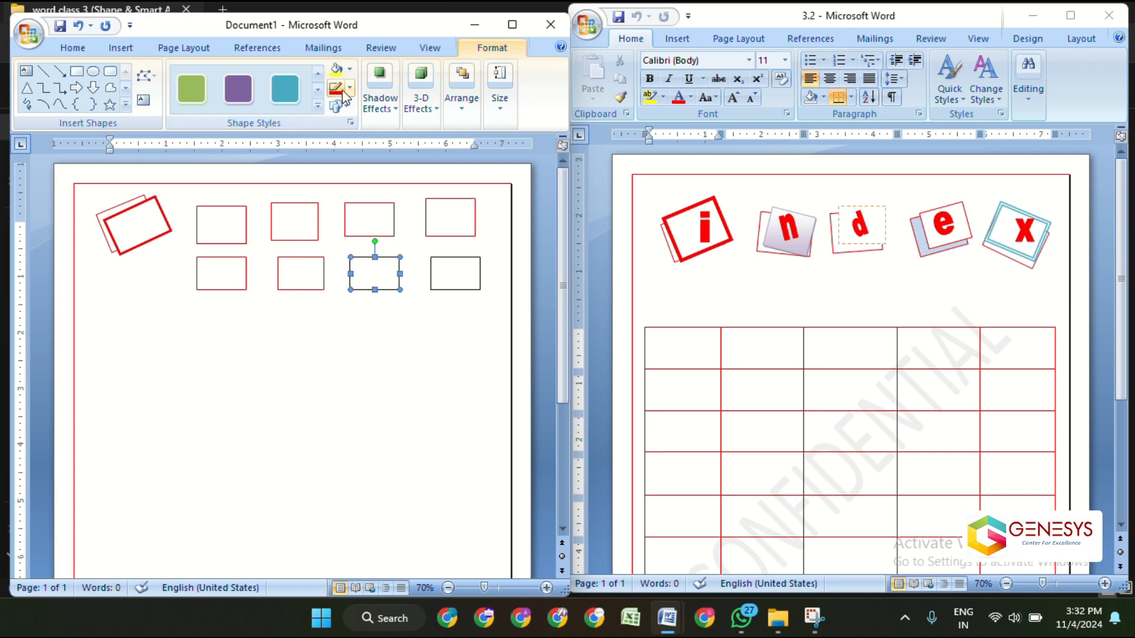
left_click(336, 87)
Apply the blue double-line outline shape style to the last rectangle in the lower row.
left_click(458, 268)
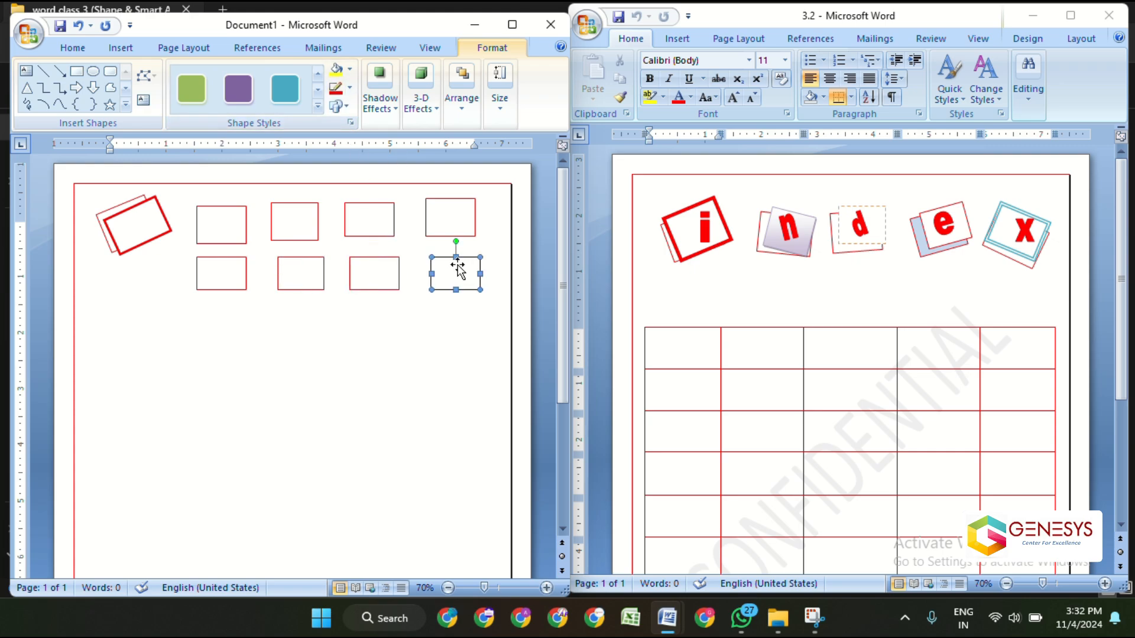
left_click(318, 107)
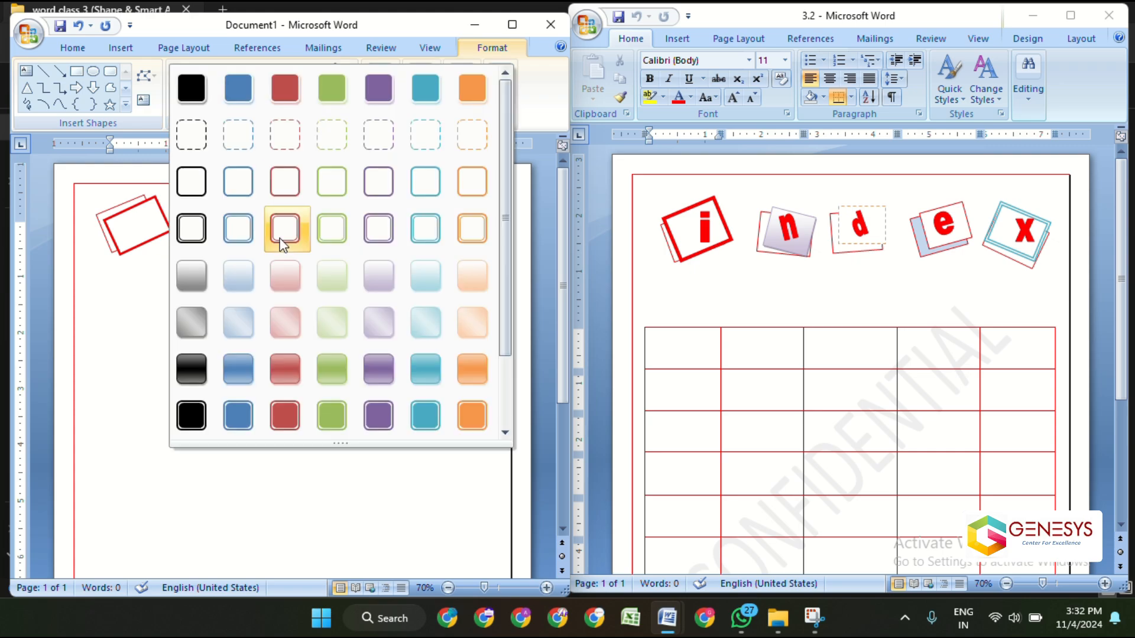
left_click(154, 391)
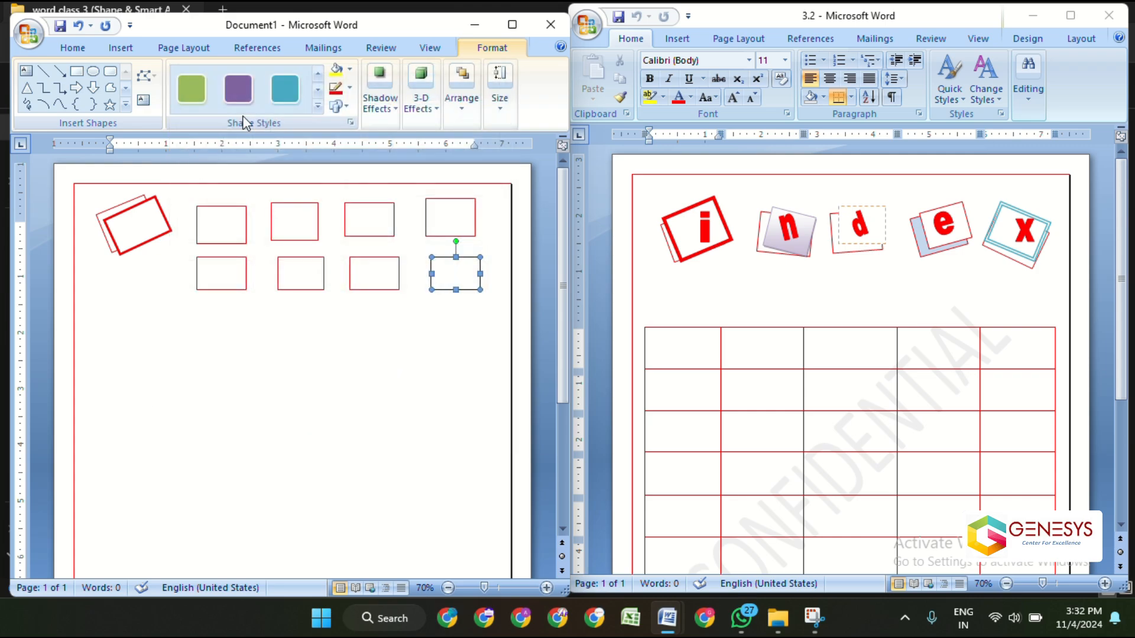
left_click(319, 107)
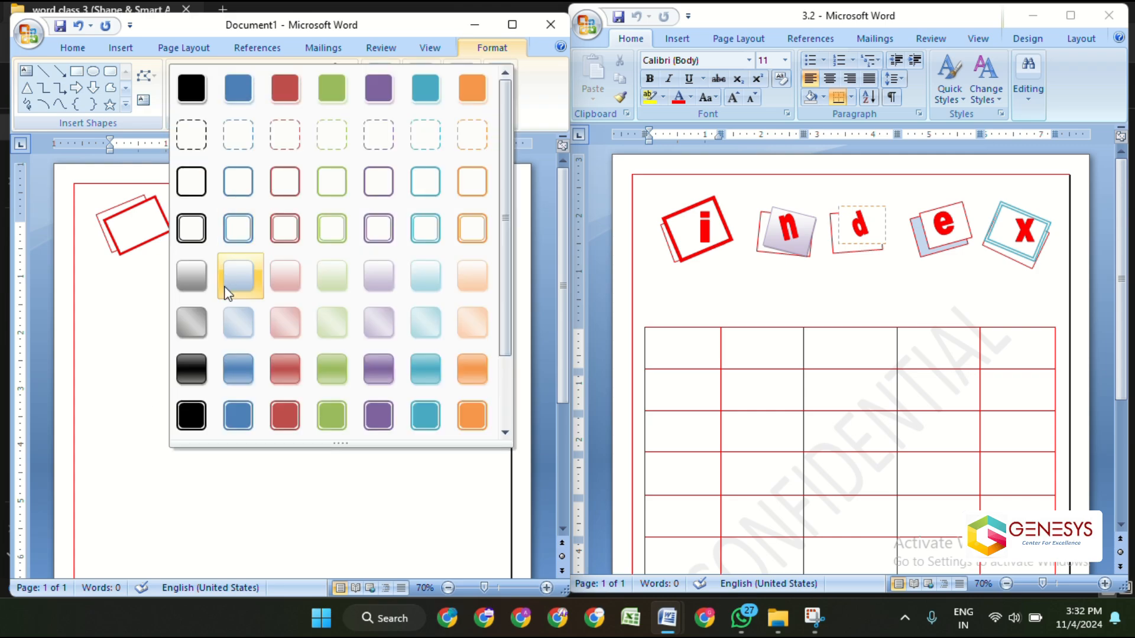
left_click(238, 232)
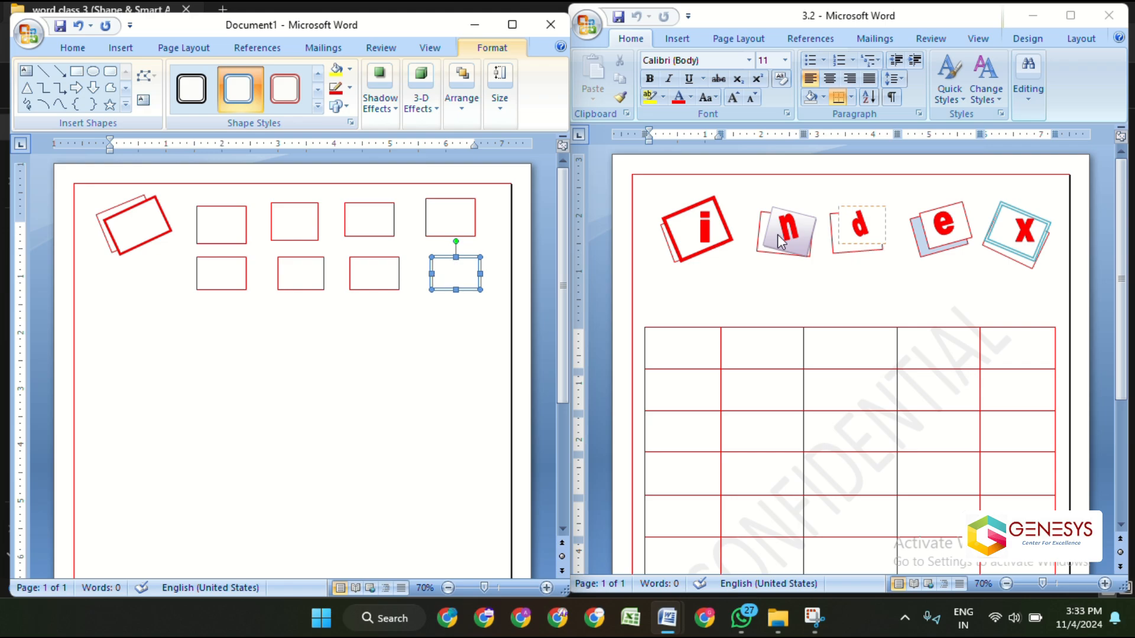
Apply the black-to-white gradient shape style to the first lower rectangle and the orange dashed outline style to the second.
left_click(213, 278)
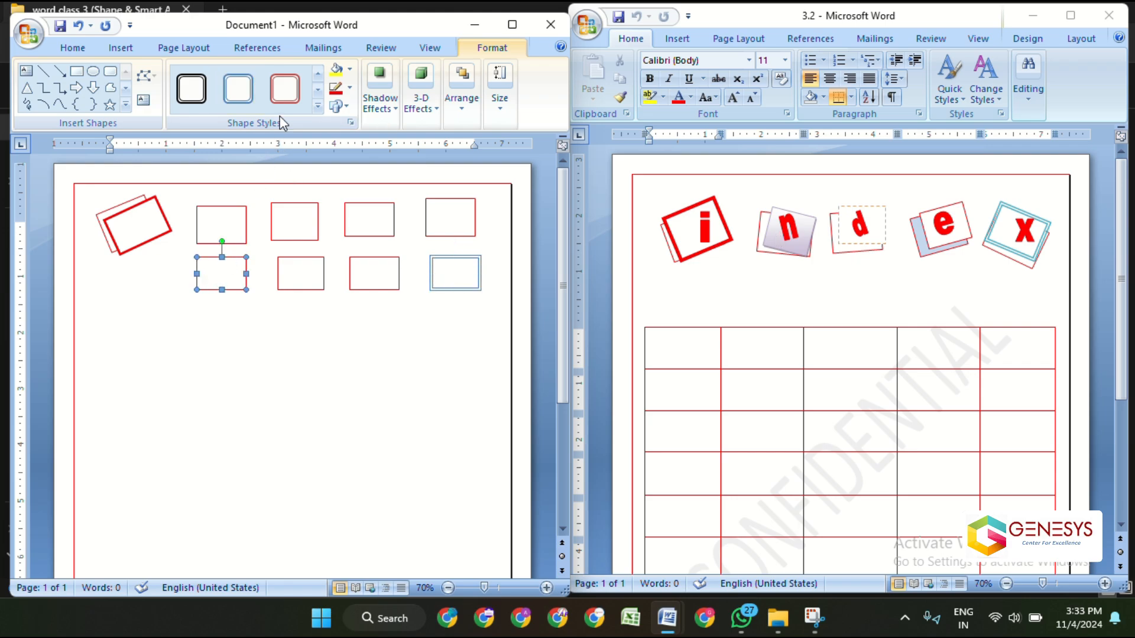
left_click(320, 104)
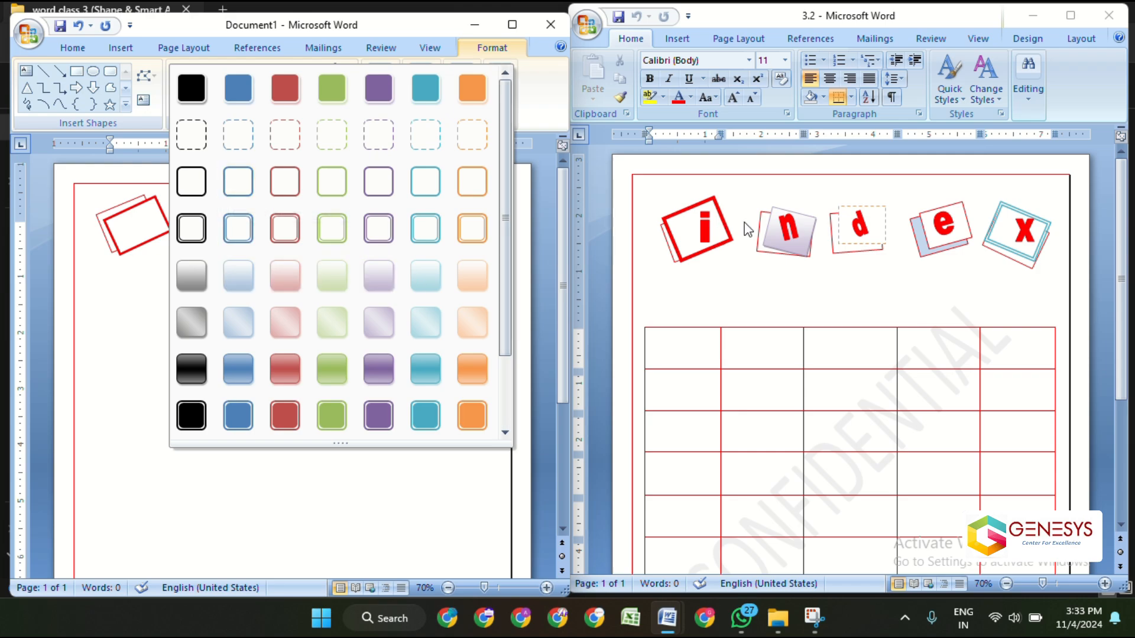
left_click(213, 269)
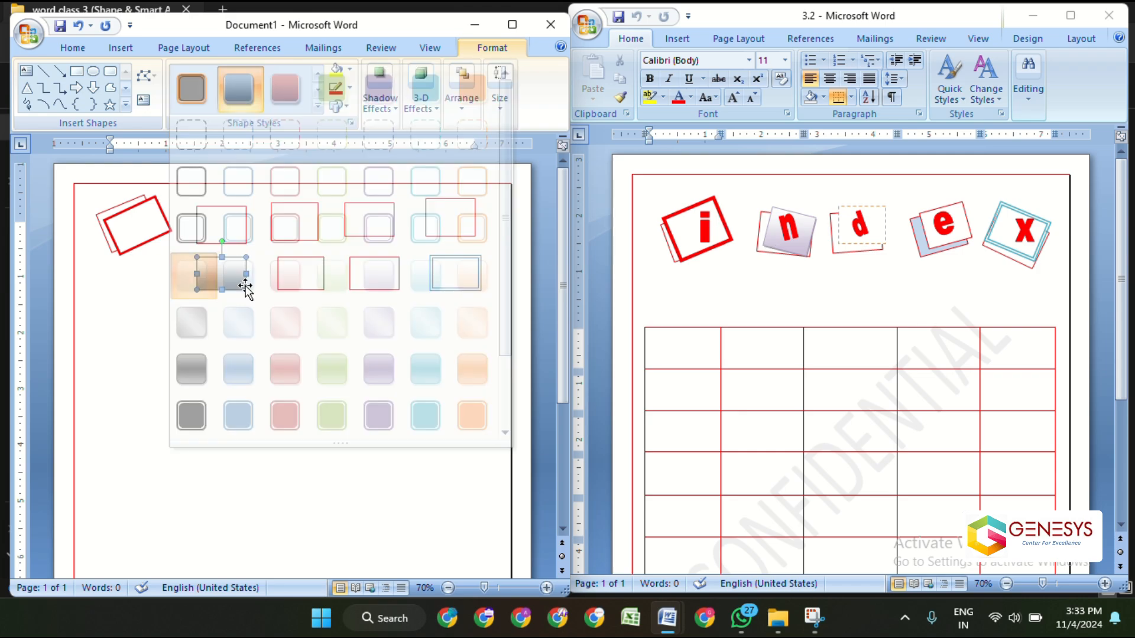
left_click(298, 276)
left_click(319, 107)
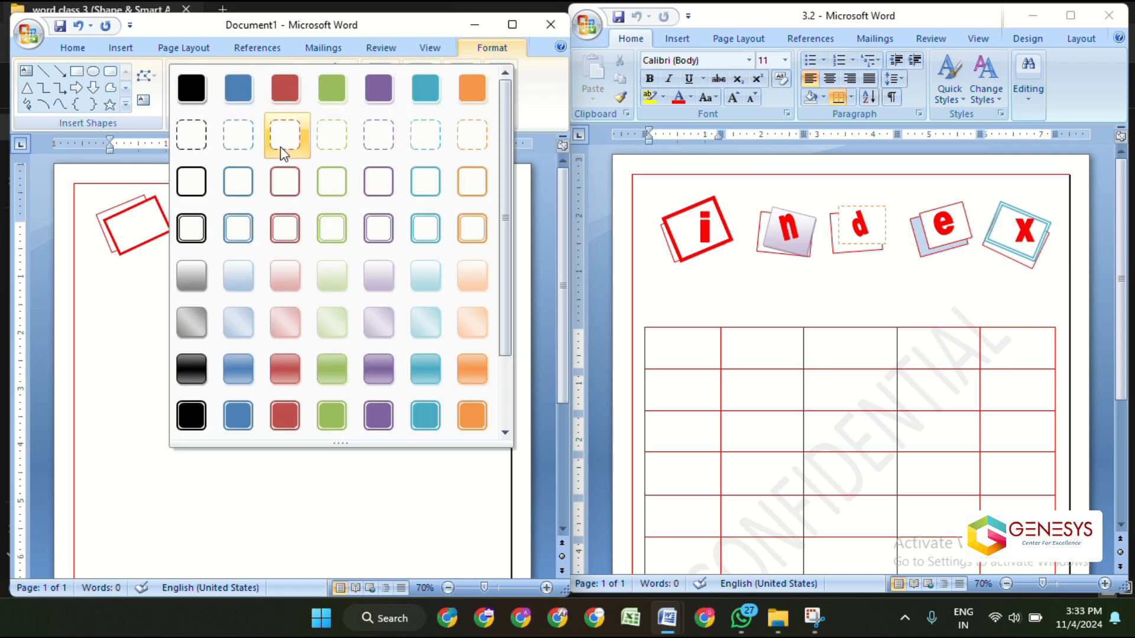
left_click(468, 147)
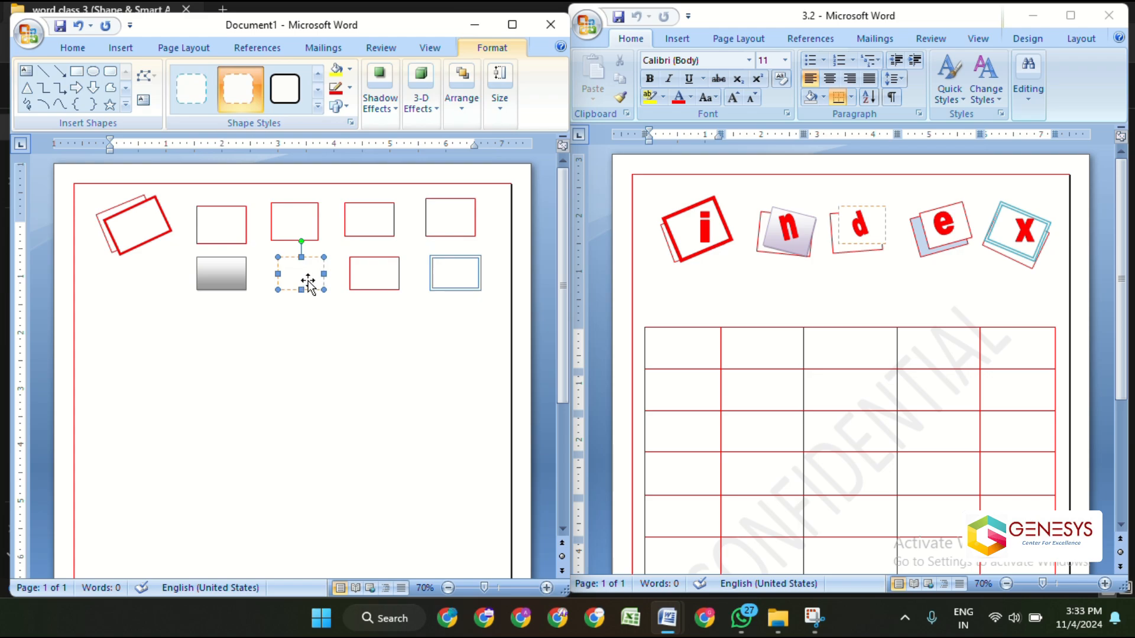
Fill the third plain rectangle in the upper row with the lightest blue theme colour.
left_click(373, 227)
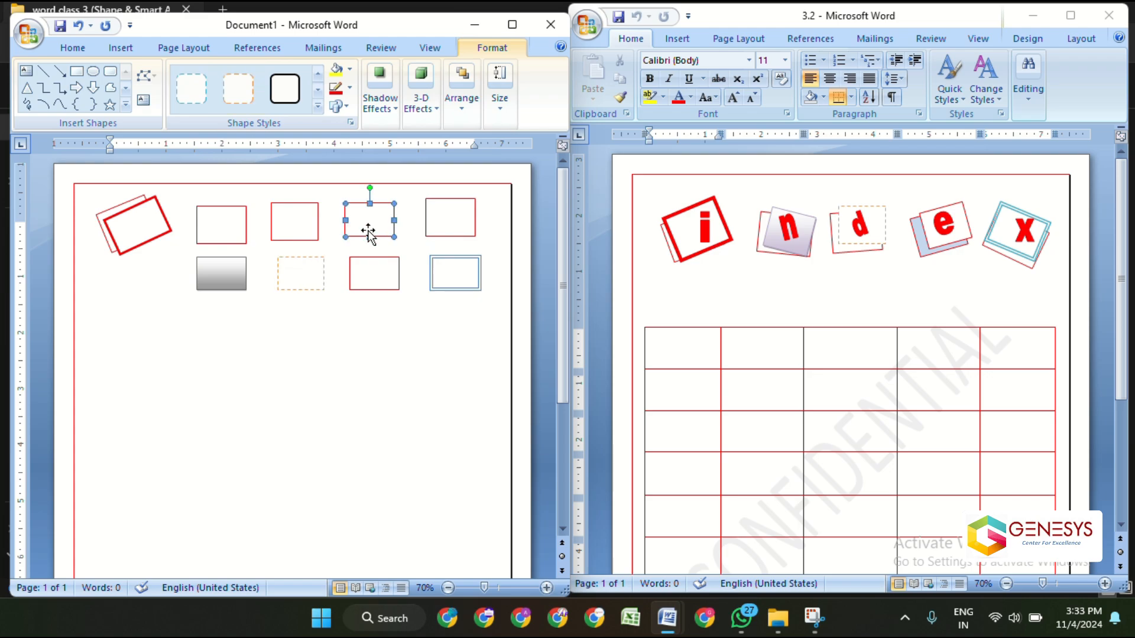
left_click(350, 72)
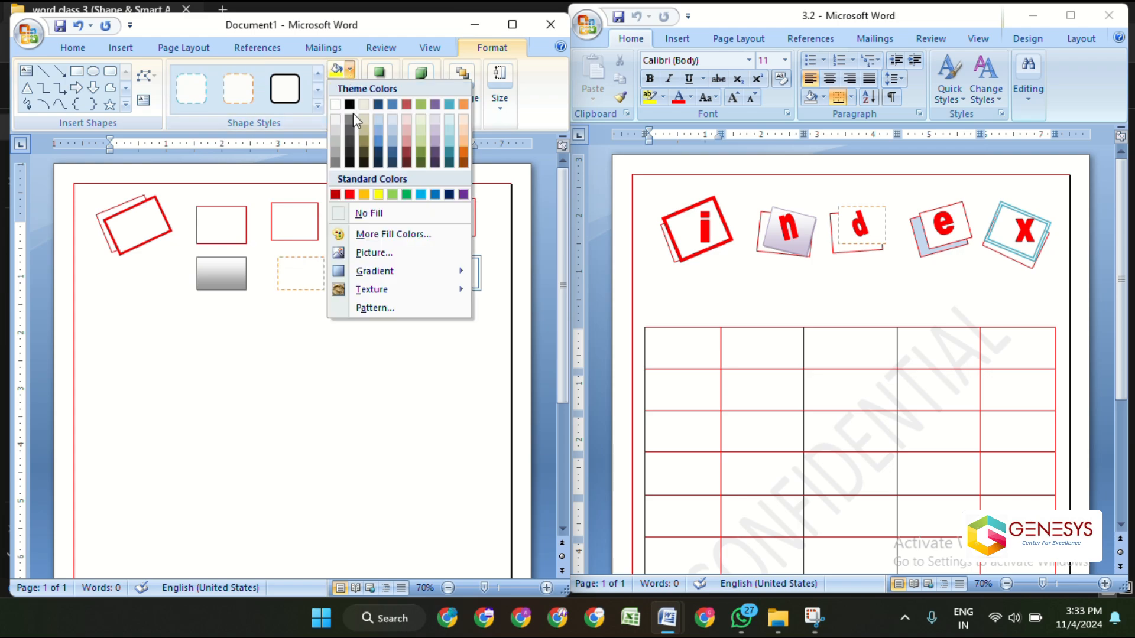
left_click(389, 120)
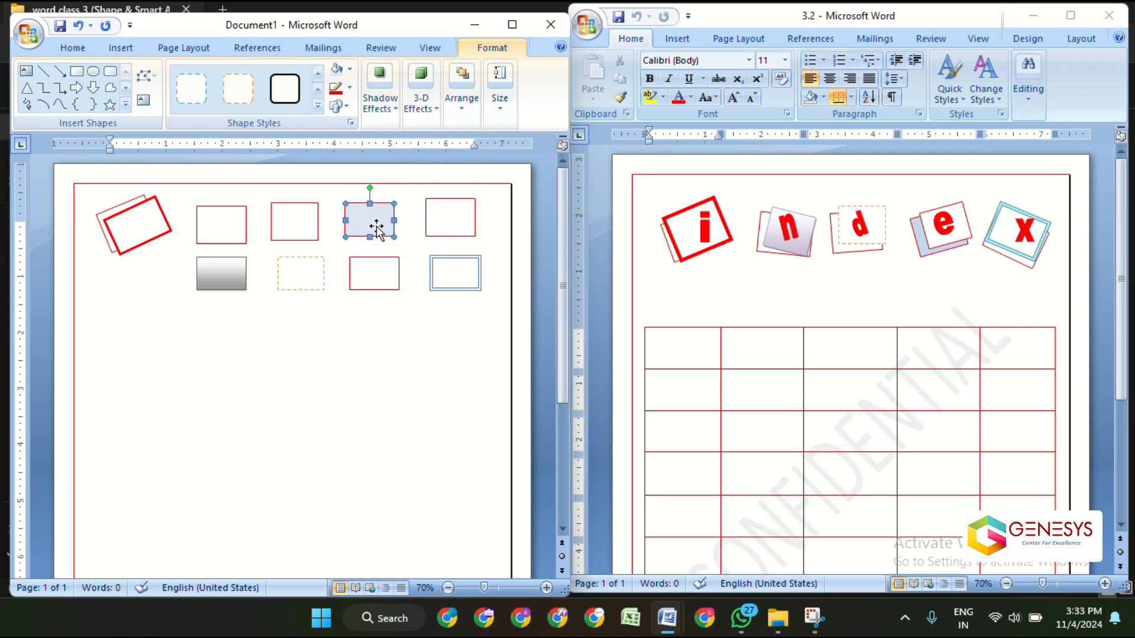
Tilt the first plain upper rectangle and the gradient rectangle below it clockwise.
left_click(228, 219)
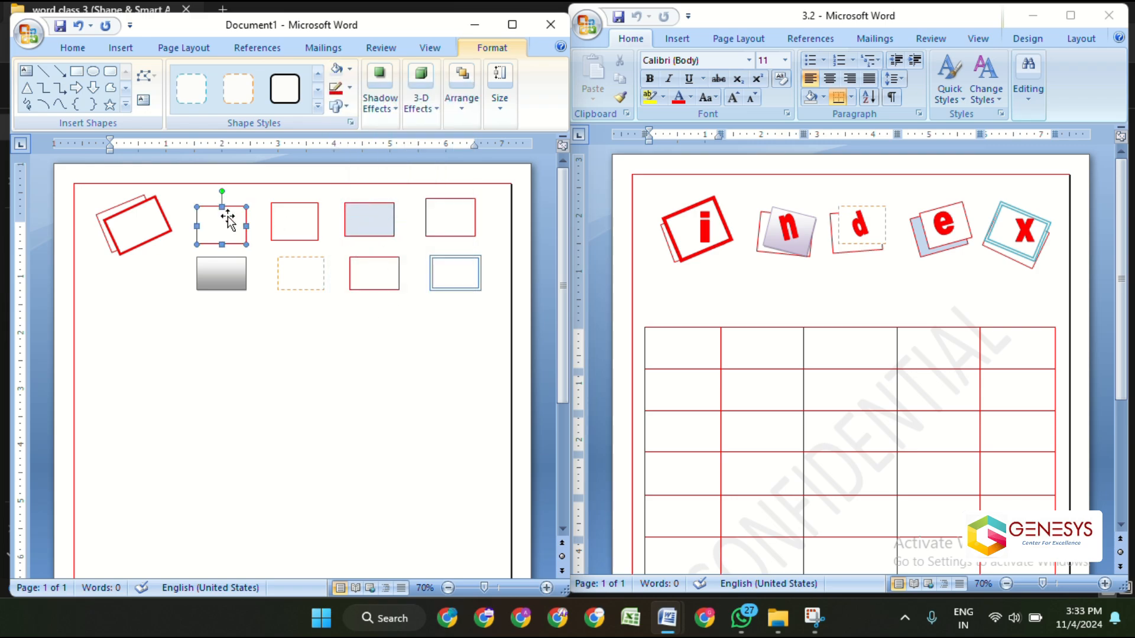
left_click_drag(222, 191, 232, 191)
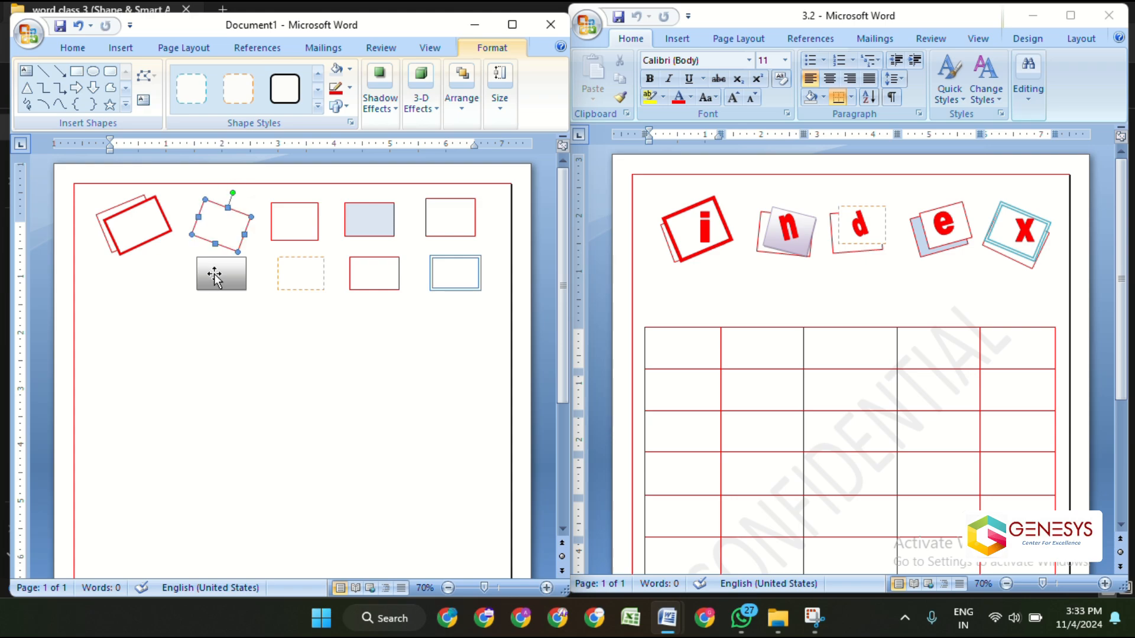
left_click(215, 274)
left_click_drag(222, 240, 237, 245)
Tilt the upper and lower rectangles of the dashed pair and the light-blue pair counterclockwise.
left_click(285, 222)
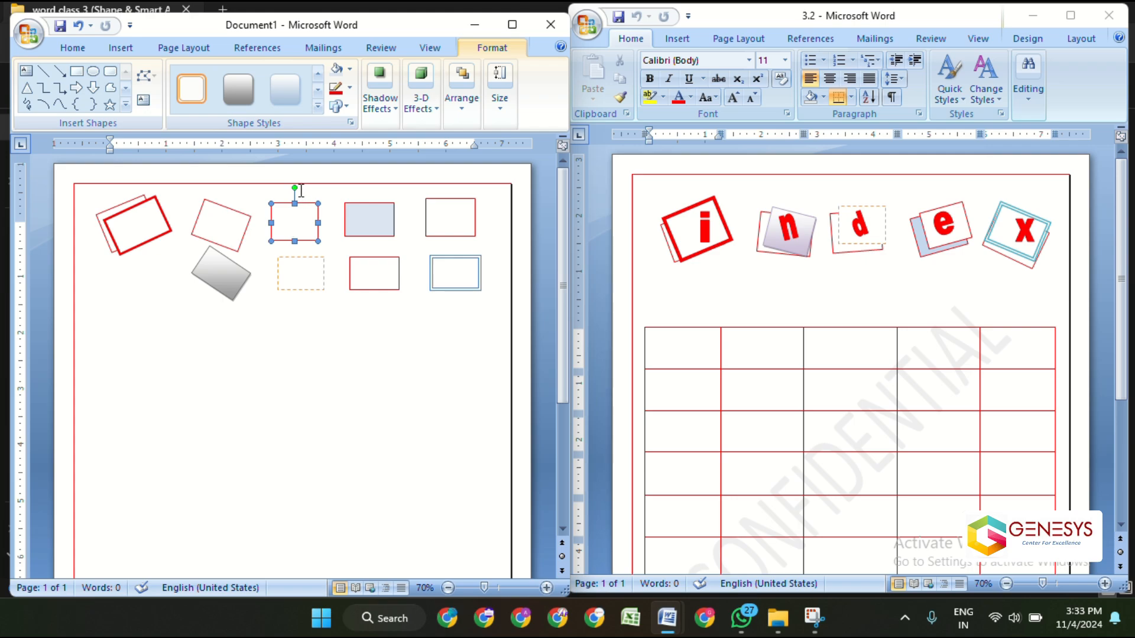
left_click_drag(299, 187, 278, 187)
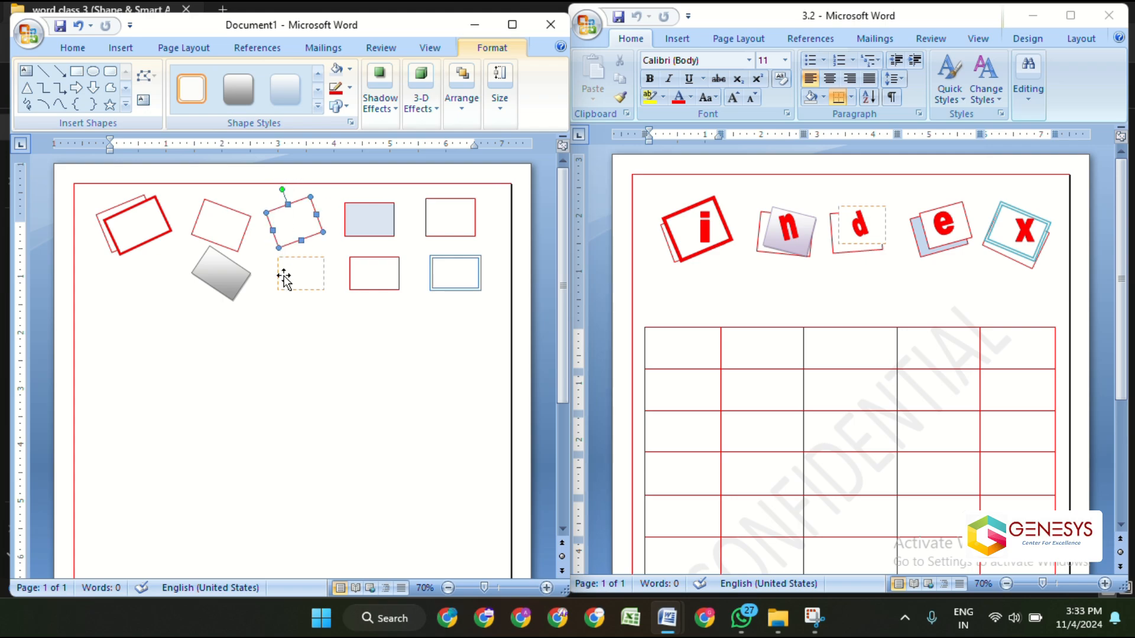
left_click(290, 274)
left_click_drag(302, 241, 292, 241)
left_click(375, 220)
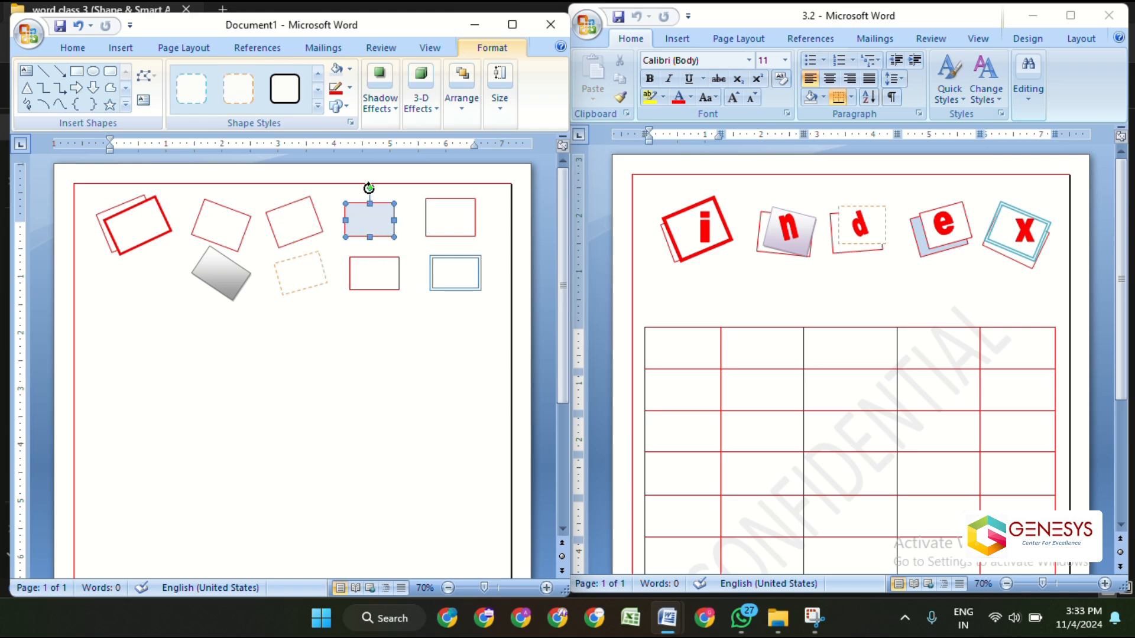
left_click_drag(364, 188, 356, 187)
left_click(370, 272)
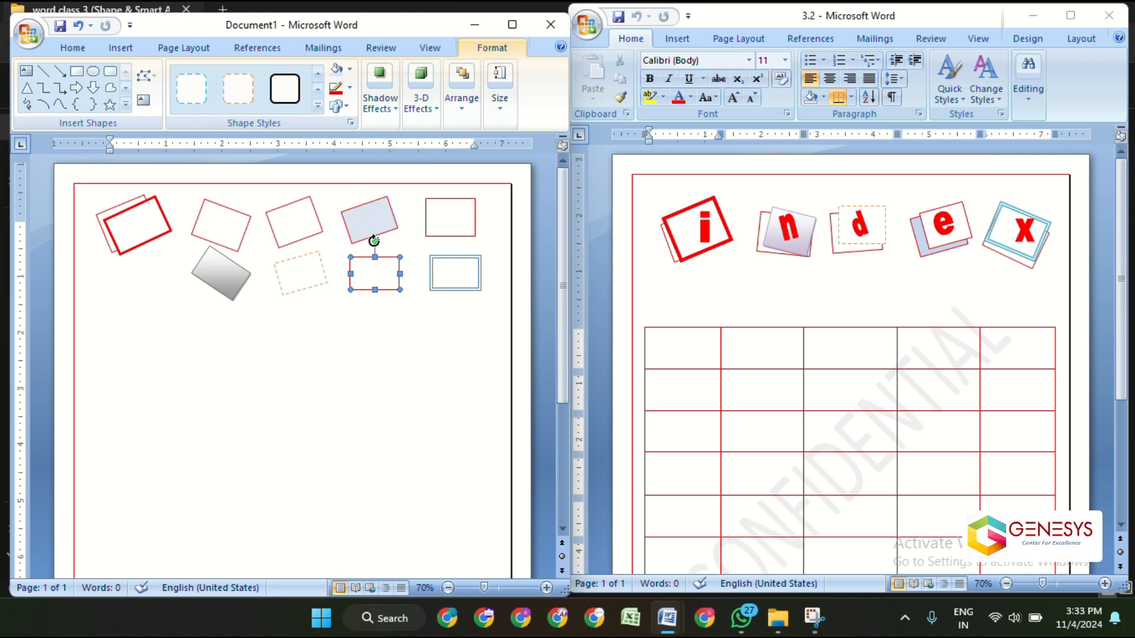
left_click_drag(375, 242, 362, 242)
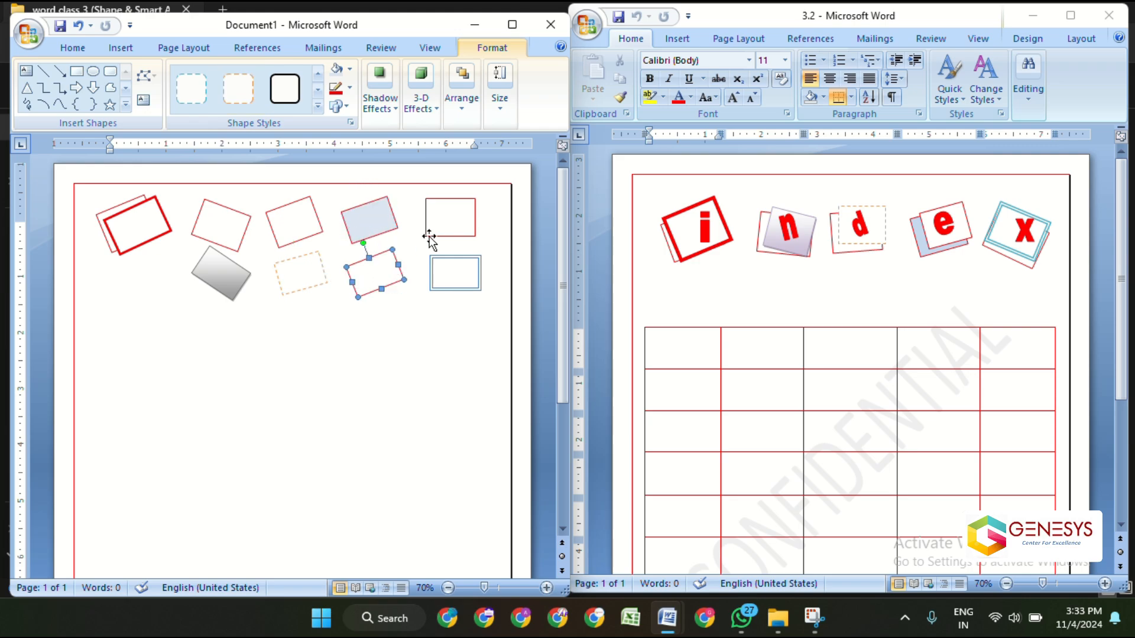
Tilt the last upper rectangle and the blue double-outlined rectangle below it clockwise.
left_click(439, 226)
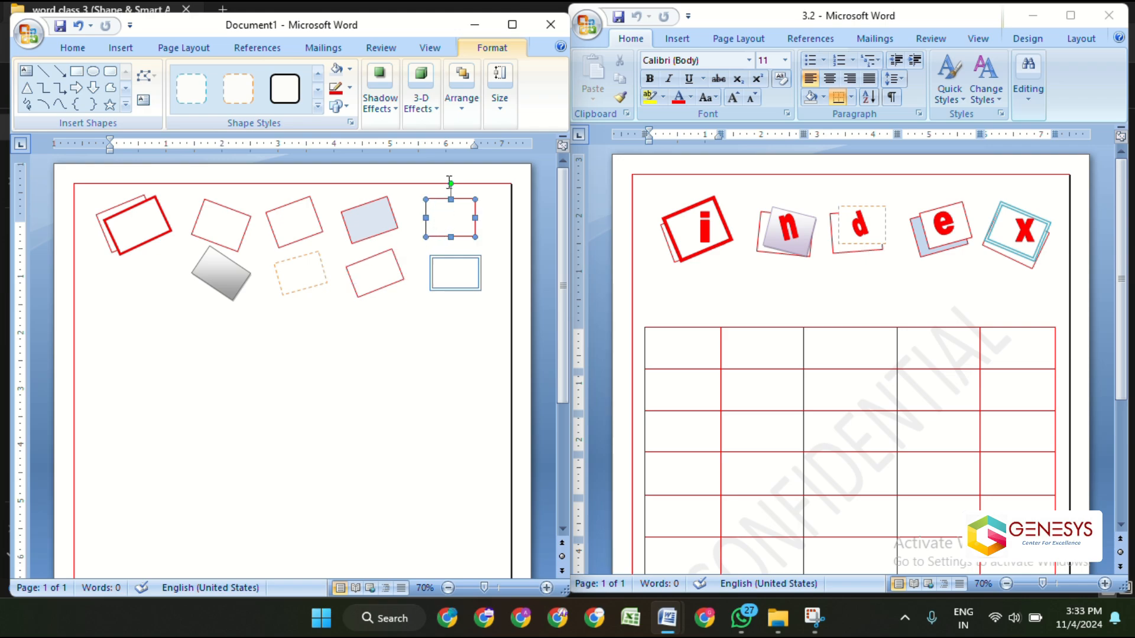
left_click_drag(450, 182, 466, 178)
left_click(442, 272)
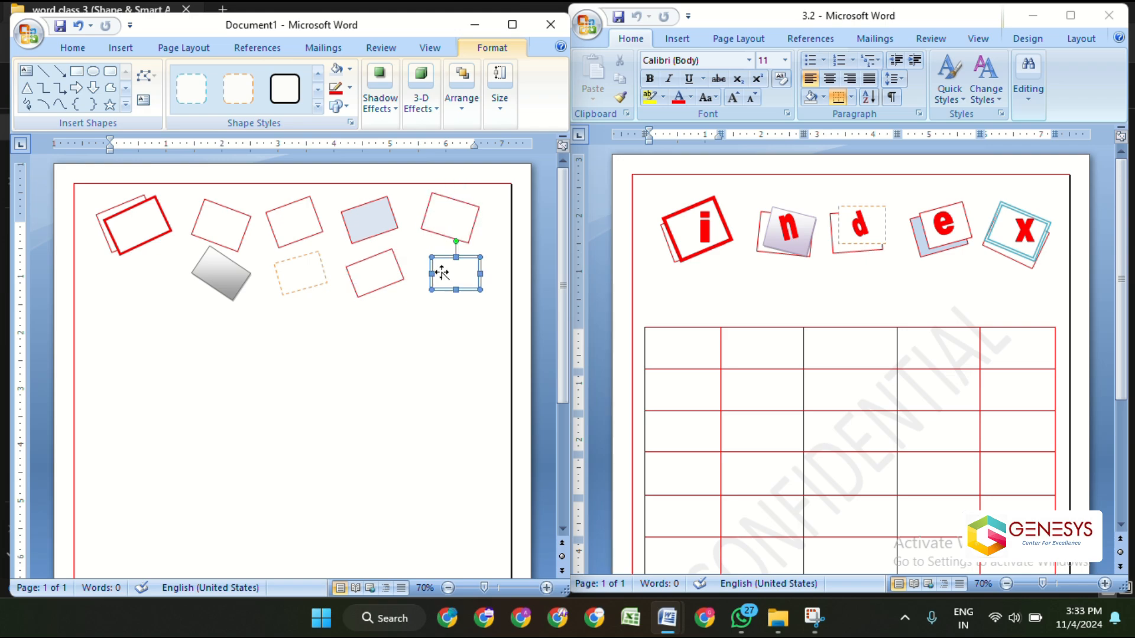
left_click_drag(455, 241, 475, 237)
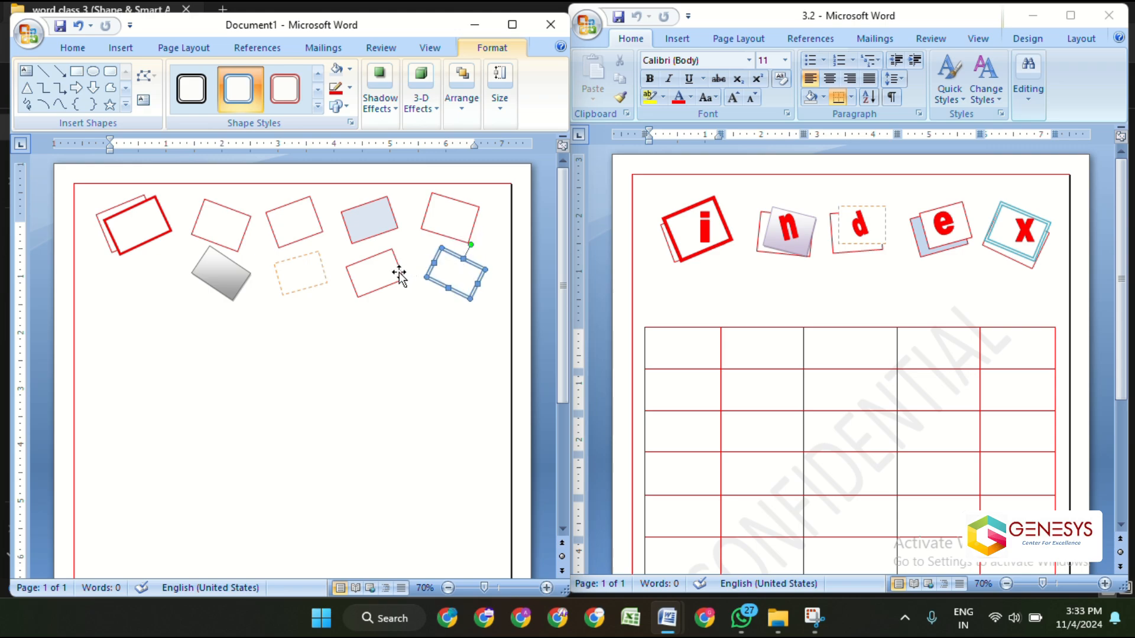
Overlap the gradient rectangle on the red-outlined one above it, slightly offset, and reduce its tilt.
left_click_drag(237, 282, 243, 242)
left_click(238, 269)
left_click(242, 234)
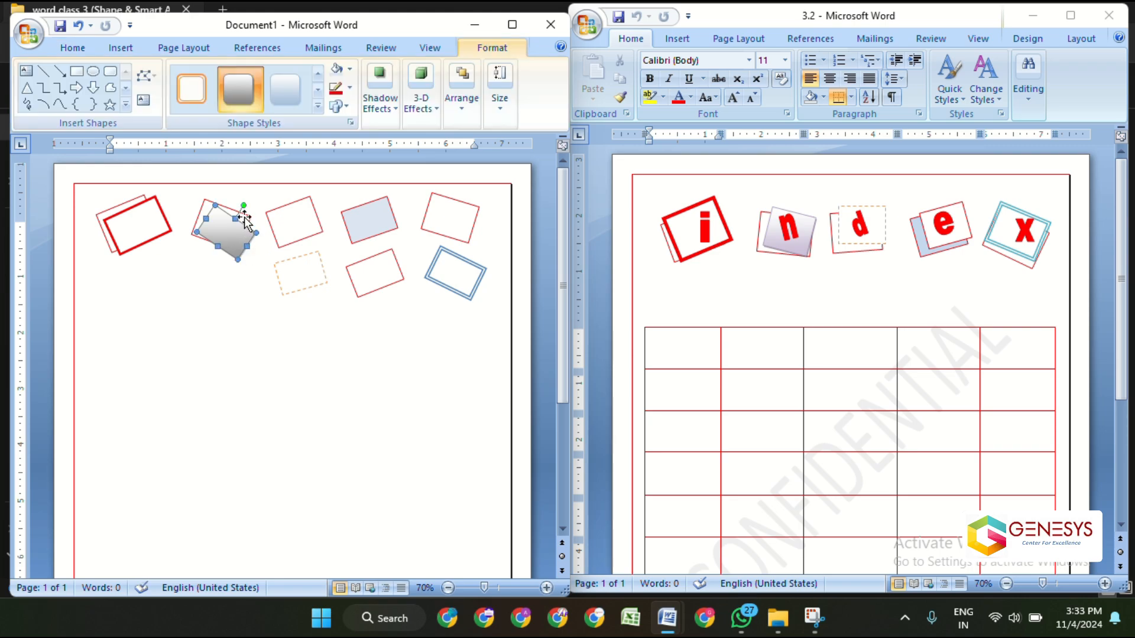
left_click_drag(243, 205, 239, 202)
Move the orange dashed rectangle onto the red-outlined one above it, slightly offset.
left_click(296, 232)
left_click(305, 276)
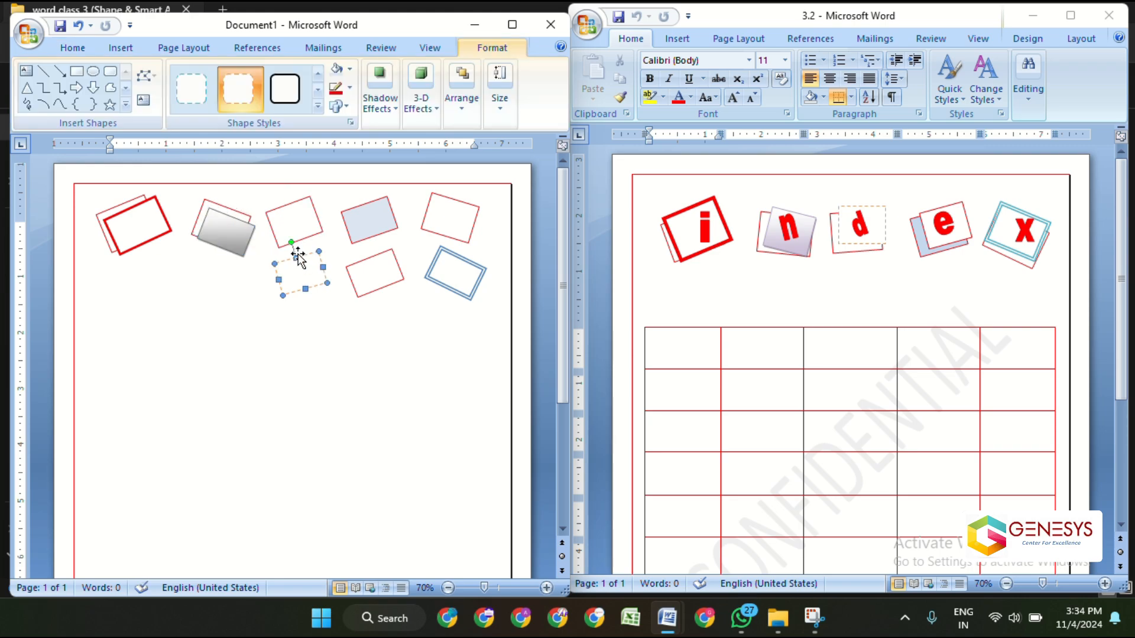
left_click_drag(309, 278, 295, 232)
left_click(322, 284)
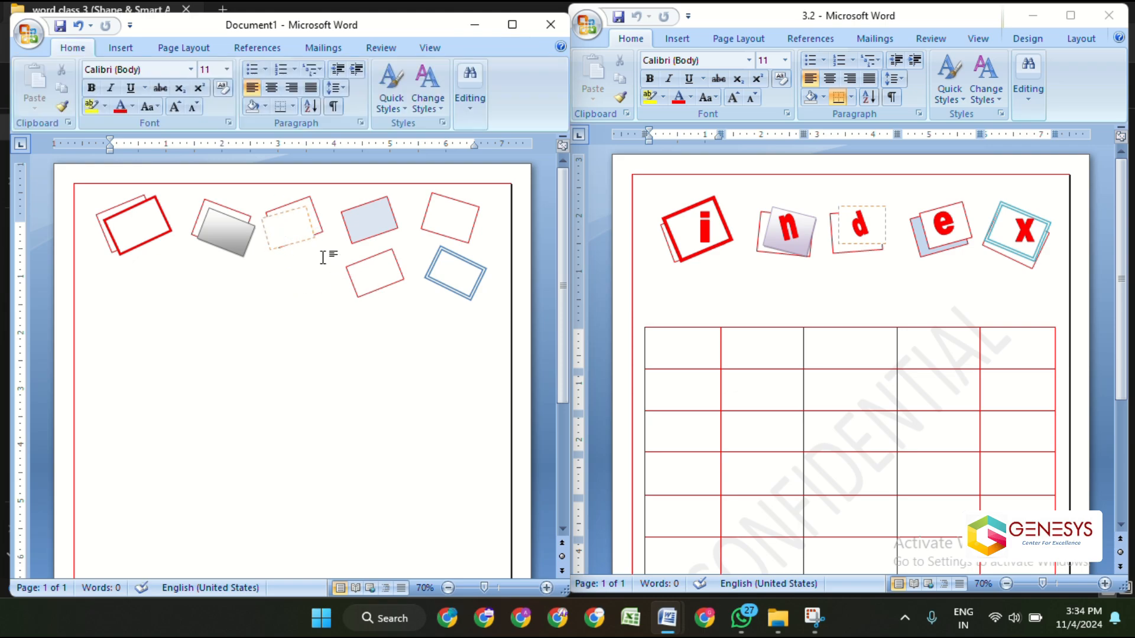
left_click(299, 229)
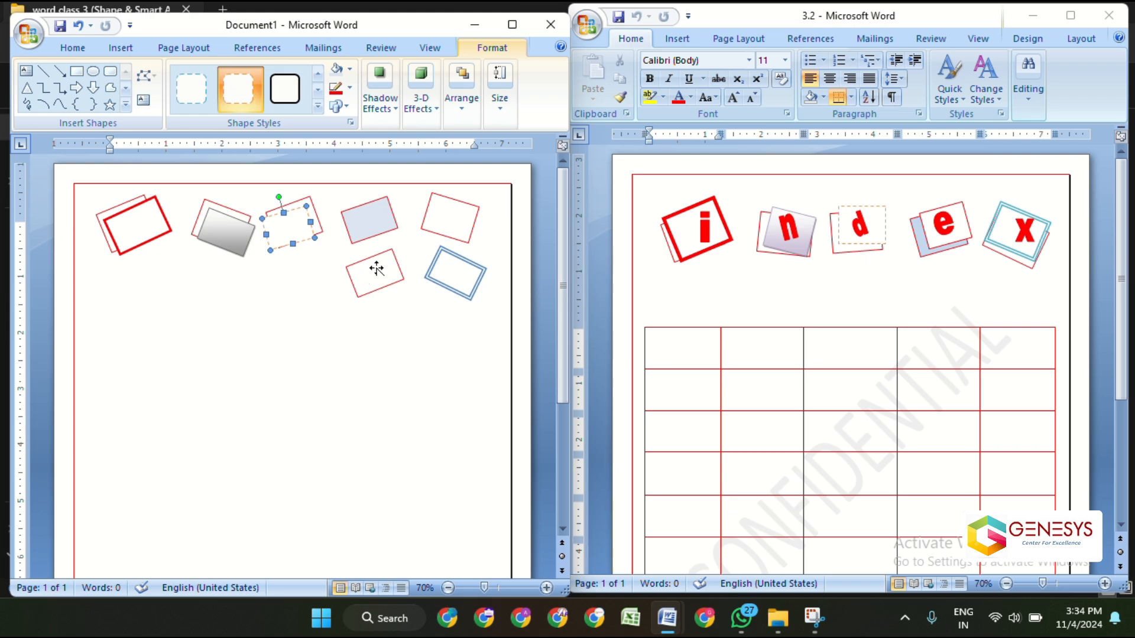
Overlap the lower red-outlined rectangle on the light-blue one above it, offset slightly up and to the right.
left_click(373, 290)
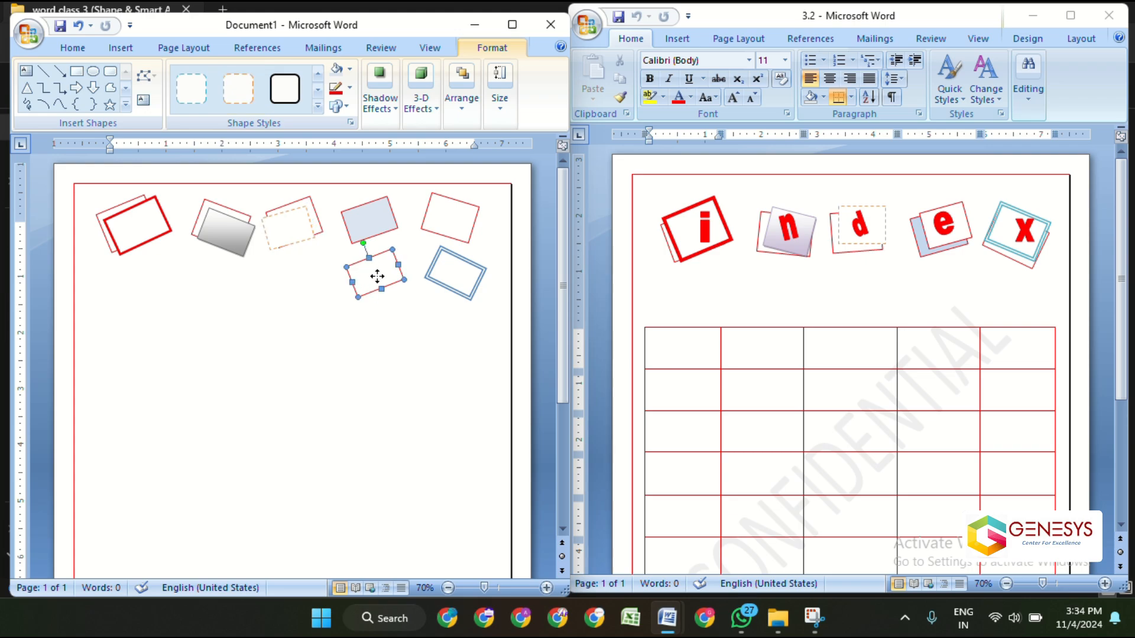
left_click_drag(378, 276, 376, 215)
left_click_drag(381, 215, 380, 221)
key("Escape")
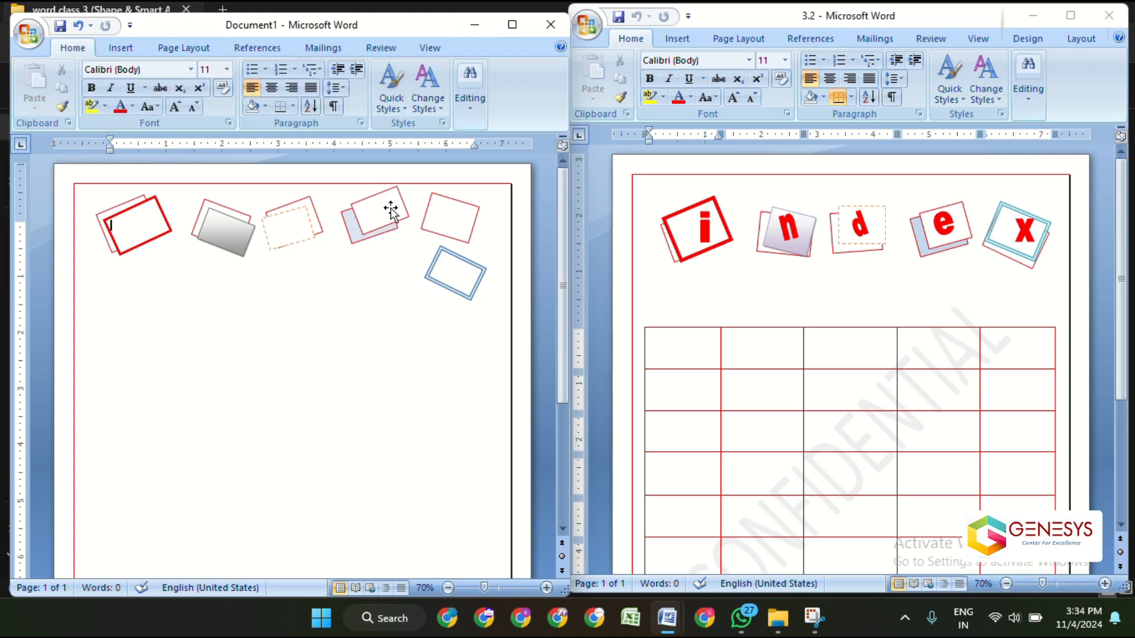
Shift the light-blue rectangle slightly down and reposition the red-outlined rectangle so it still overlaps it diagonally.
left_click(353, 226)
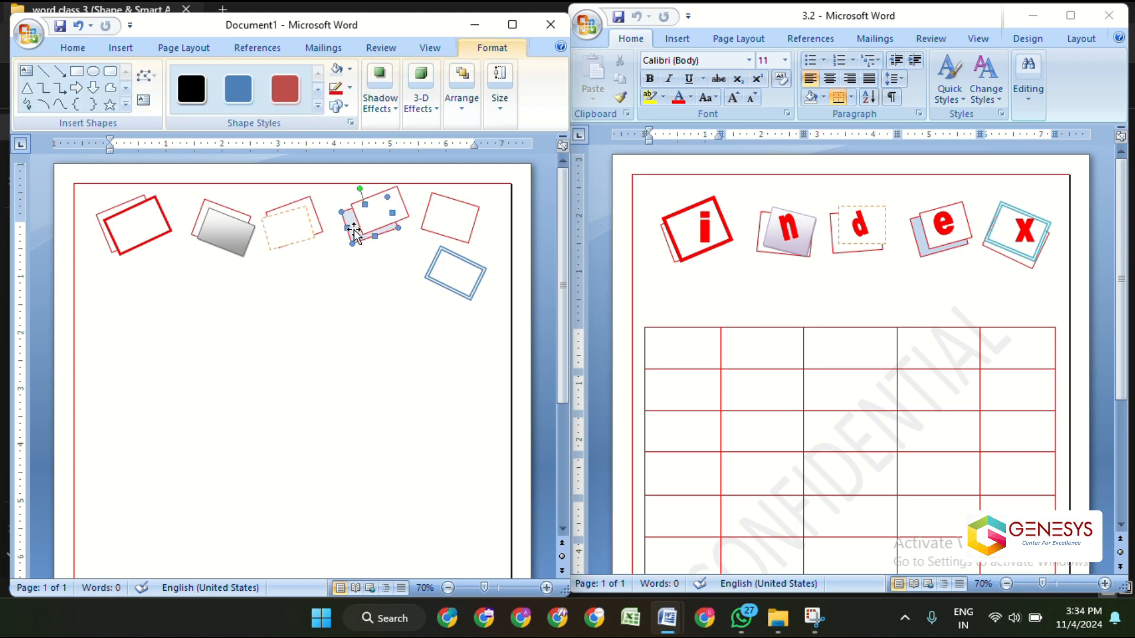
left_click(354, 230)
left_click_drag(353, 231, 380, 274)
left_click(420, 236)
left_click(376, 227)
mouse_move(372, 224)
left_mouse_down()
mouse_move(365, 231)
mouse_move(391, 252)
mouse_move(384, 211)
left_mouse_up()
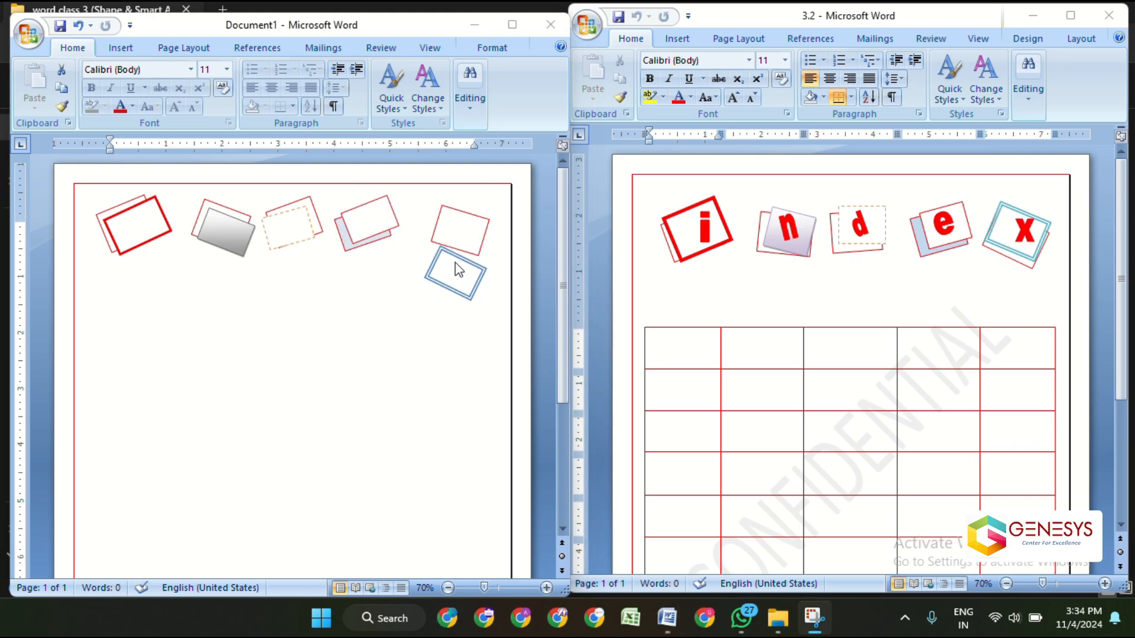
Move the blue double-outlined rectangle up over the last red-outlined rectangle, offset slightly up and to the left.
left_click(449, 271)
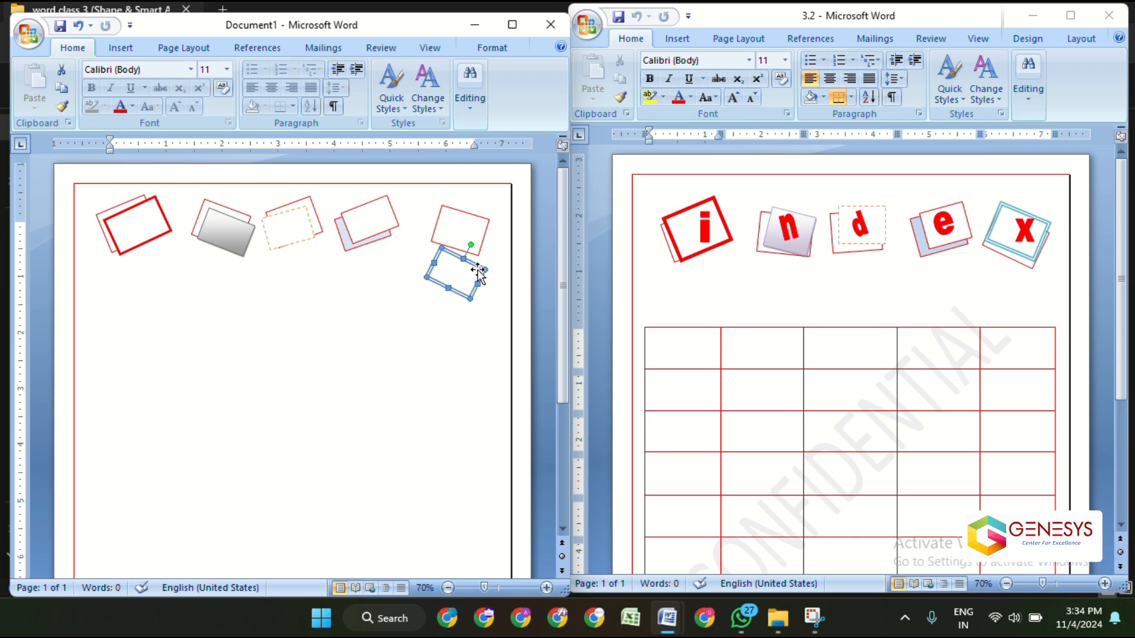
left_click_drag(440, 281, 466, 189)
left_click(410, 246)
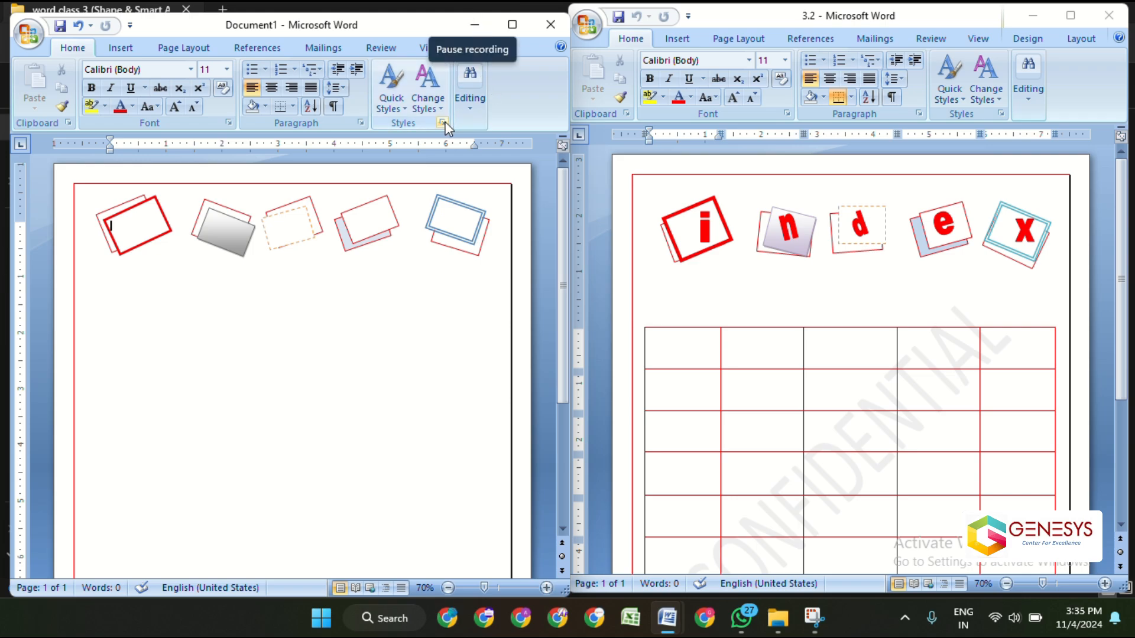
left_click(480, 23)
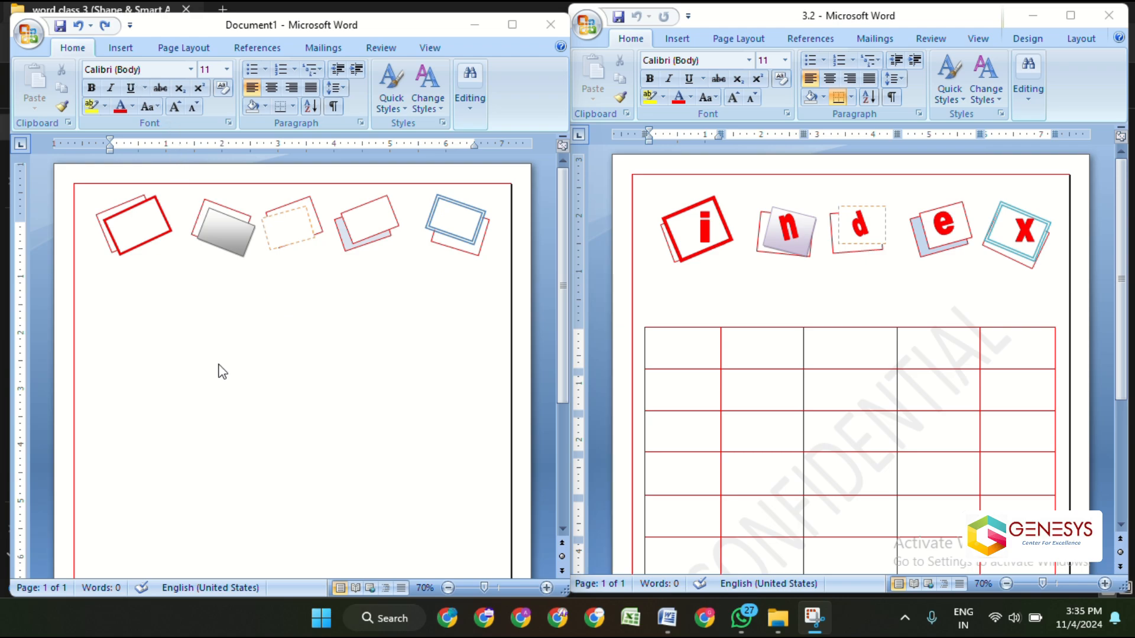
Insert the letter "i" as WordArt in the first gallery style, in the blank area below the rectangles.
left_click(255, 349)
scroll(279, 333, "down", 3)
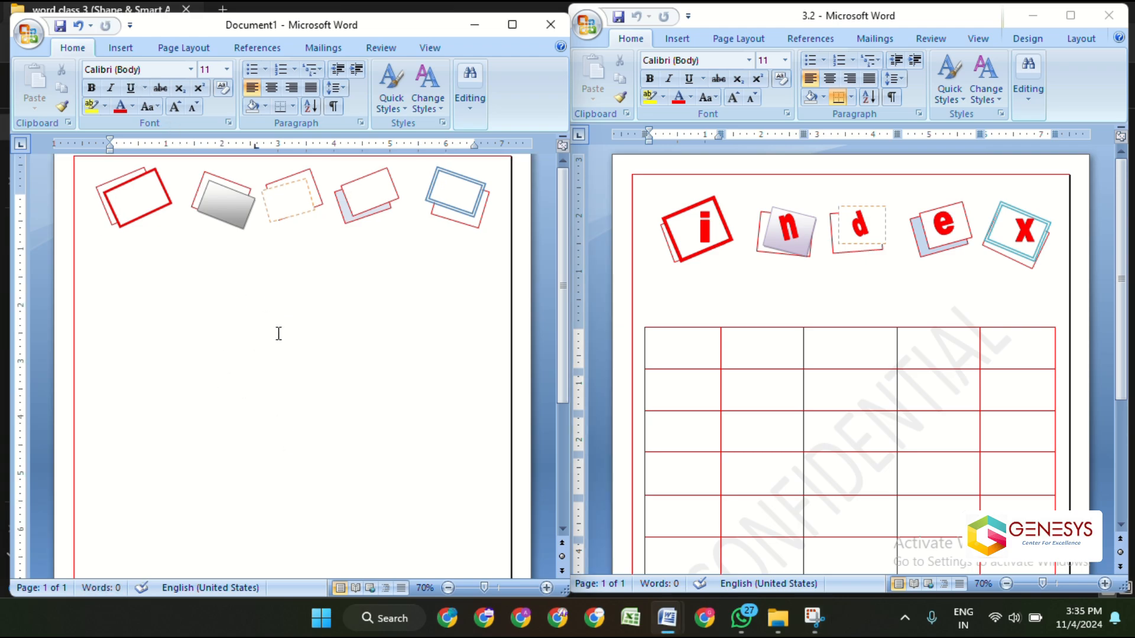
scroll(278, 335, "up", 3)
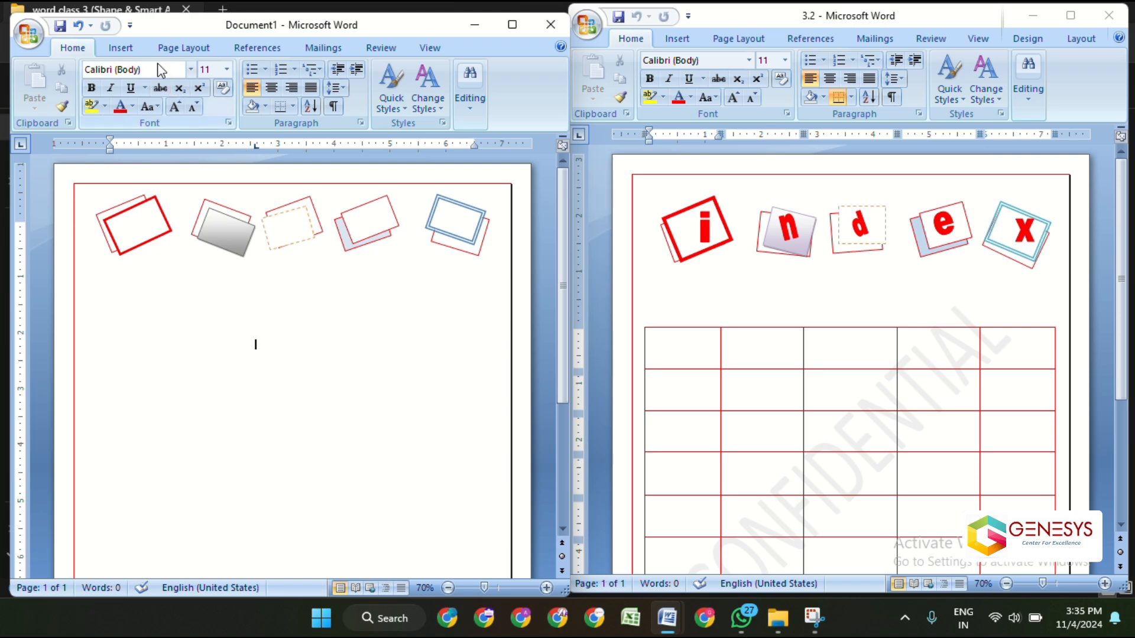
left_click(120, 48)
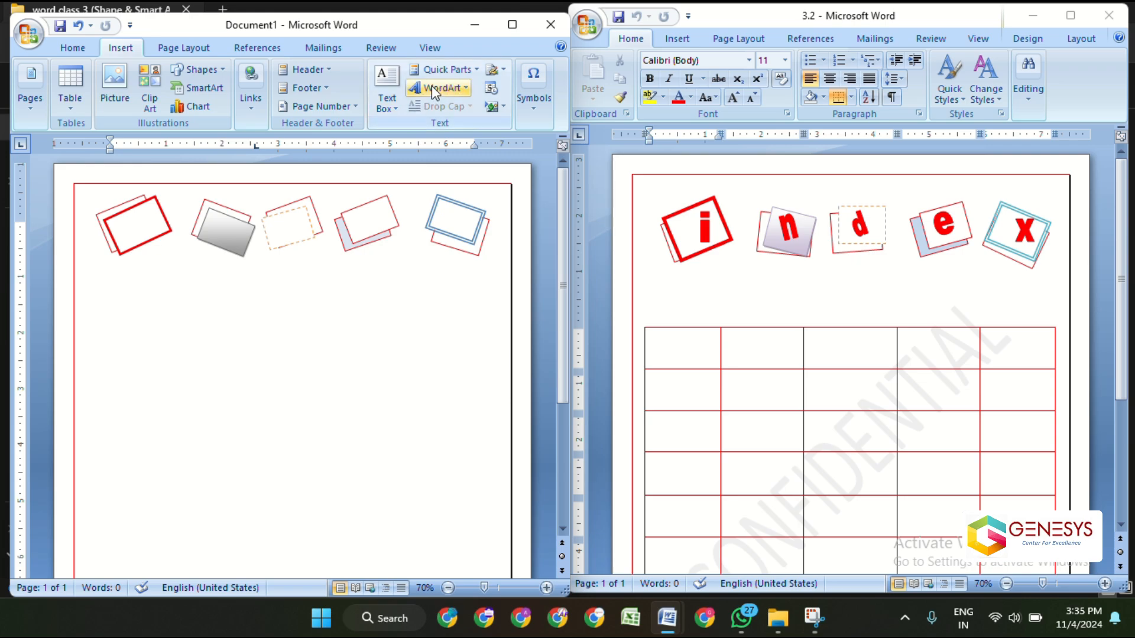
left_click(464, 90)
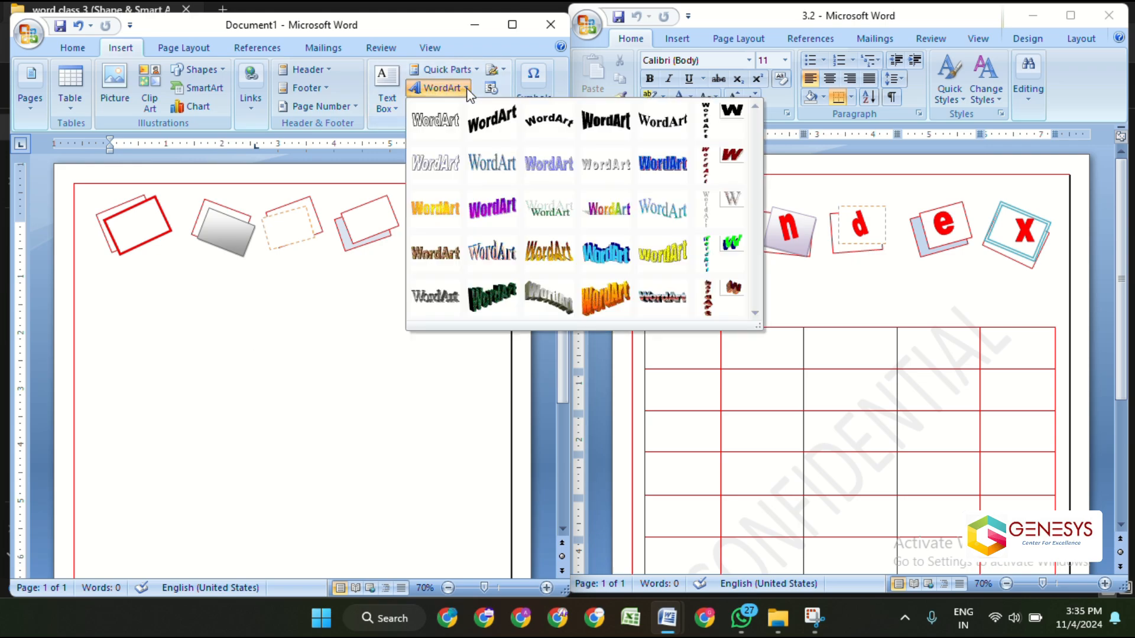
left_click(438, 122)
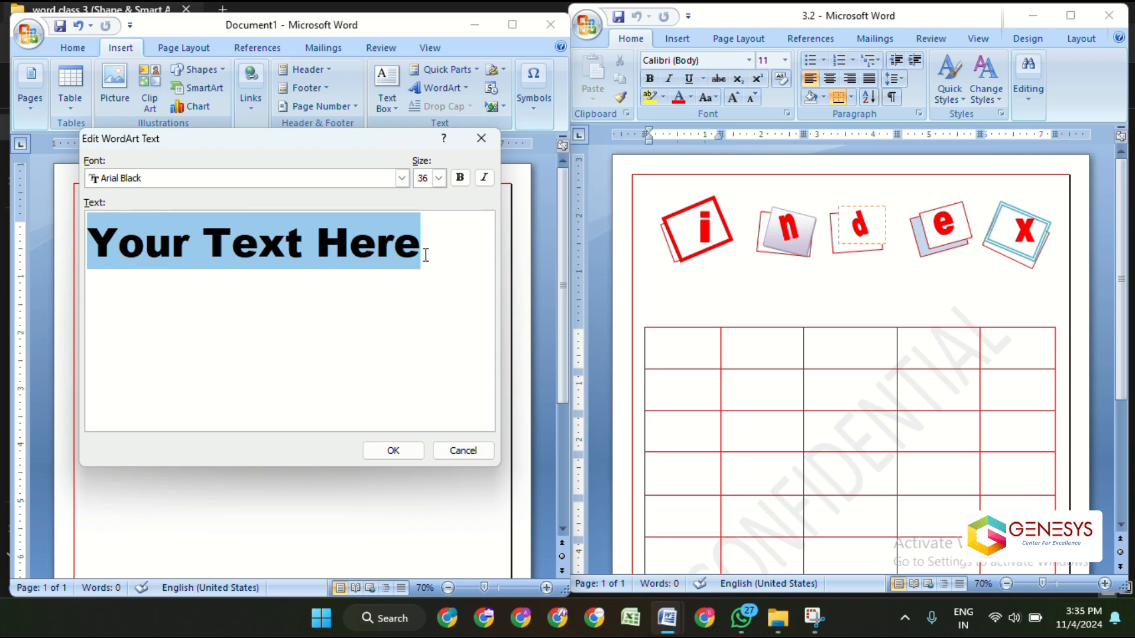
key("BackSpace")
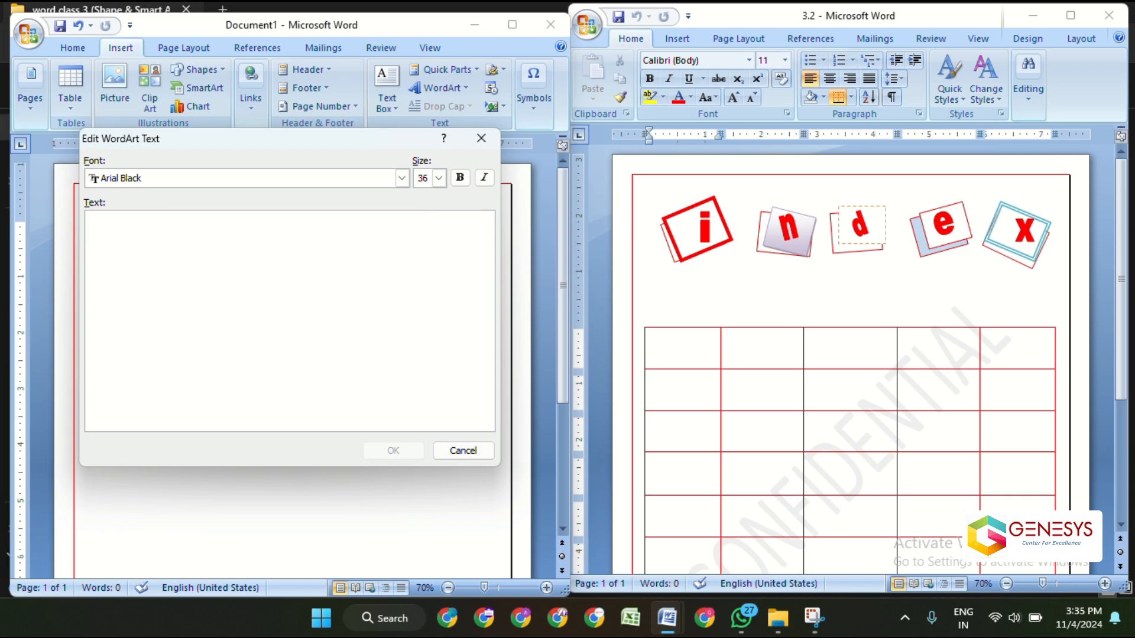
type("i")
left_click(393, 450)
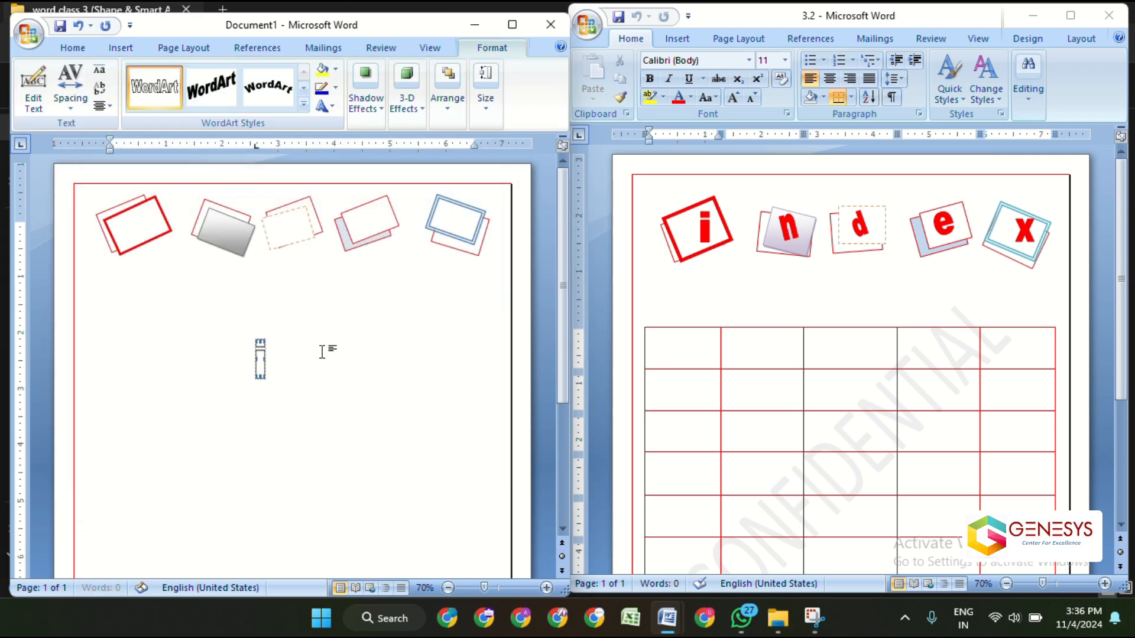
Try to move the WordArt letter "i" freely on the page.
left_click(276, 395)
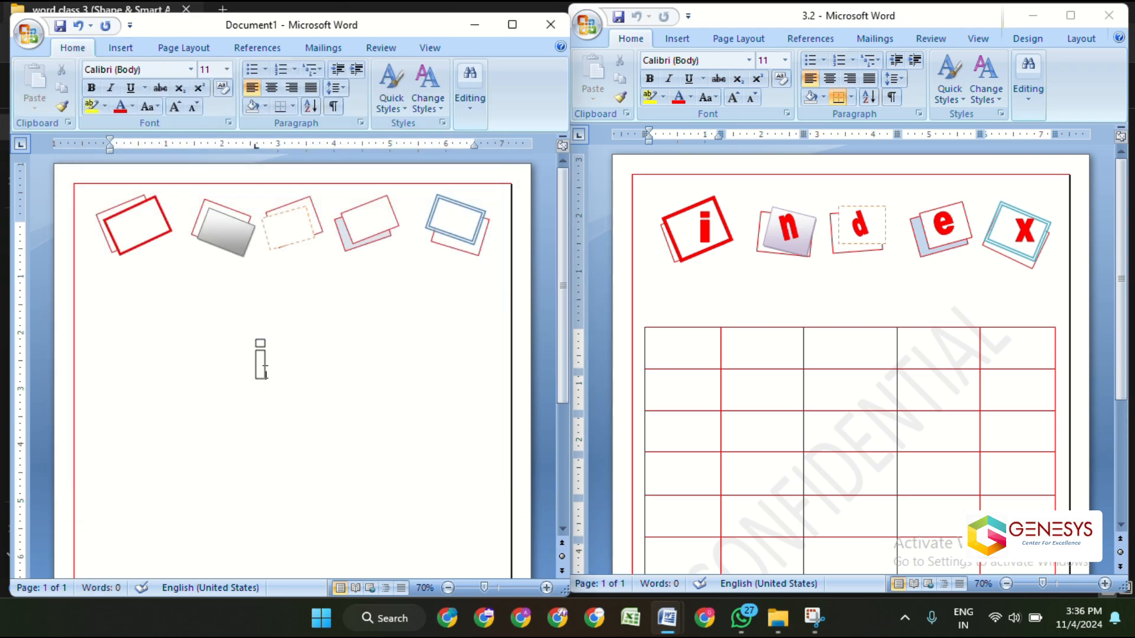
left_click(260, 365)
left_click_drag(261, 370, 287, 402)
Set the text wrapping of the WordArt letter "i" to In Front of Text.
left_click(264, 369)
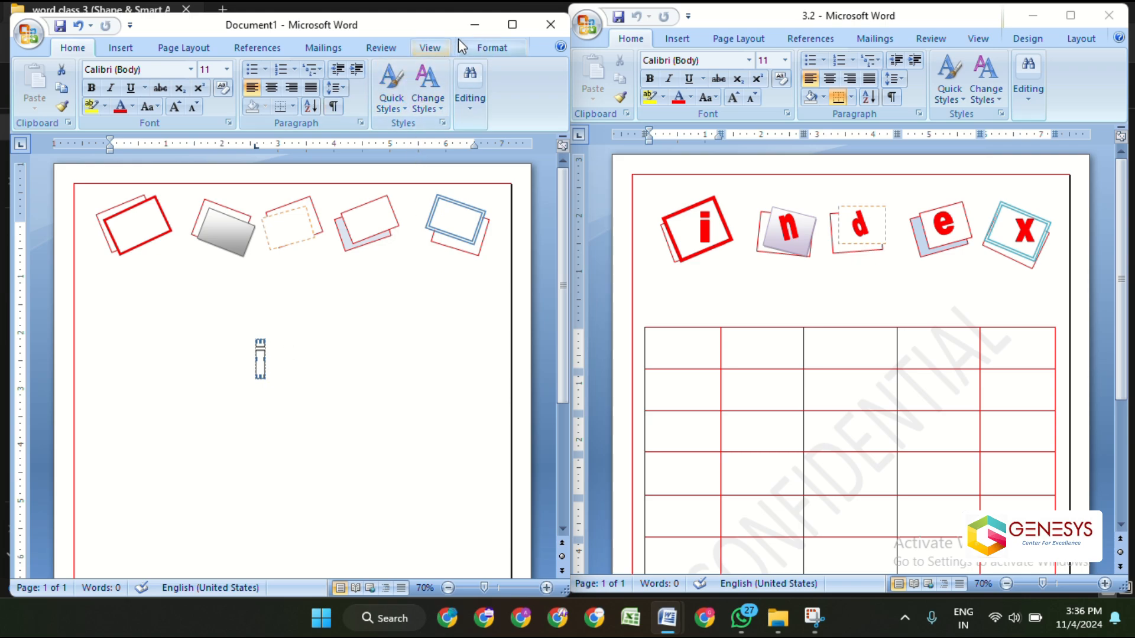
left_click(476, 21)
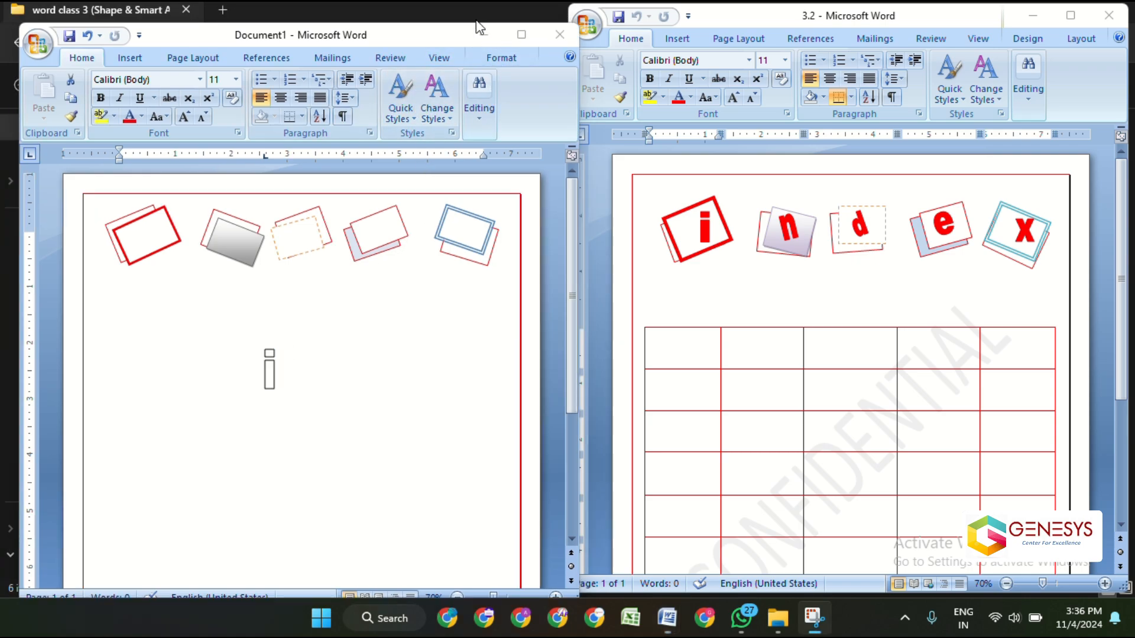
left_click(488, 57)
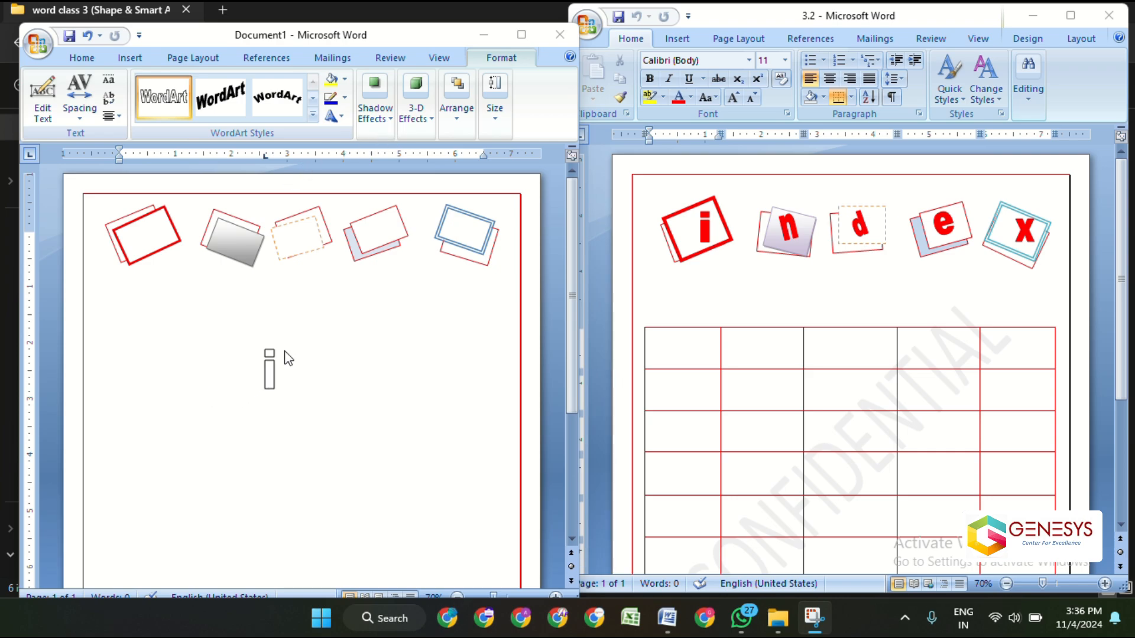
left_click(455, 117)
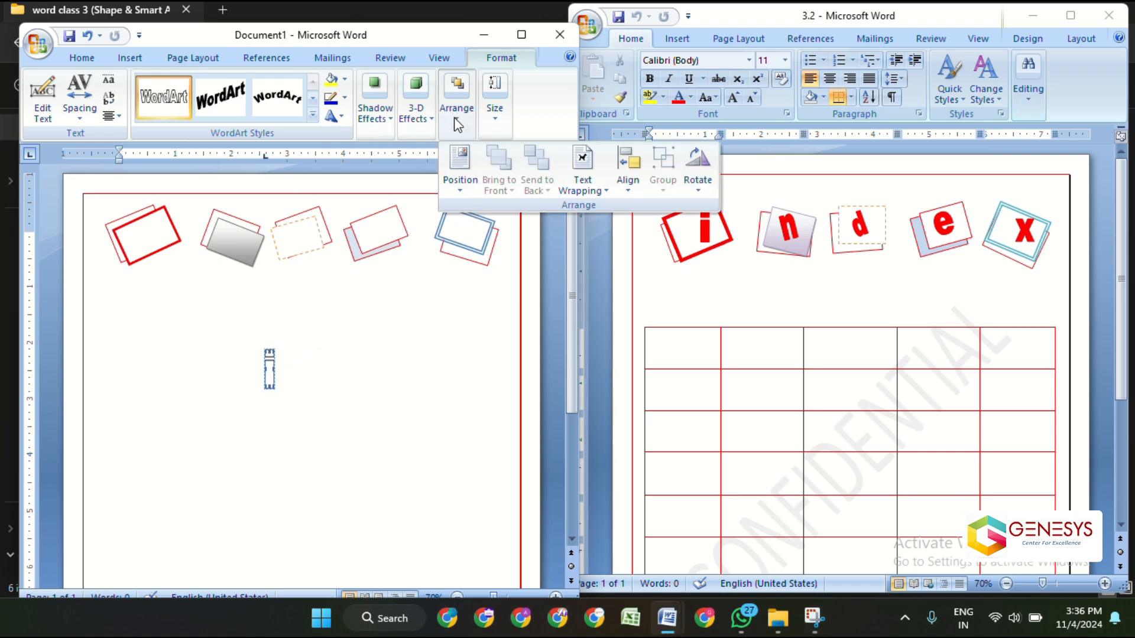
left_click(593, 188)
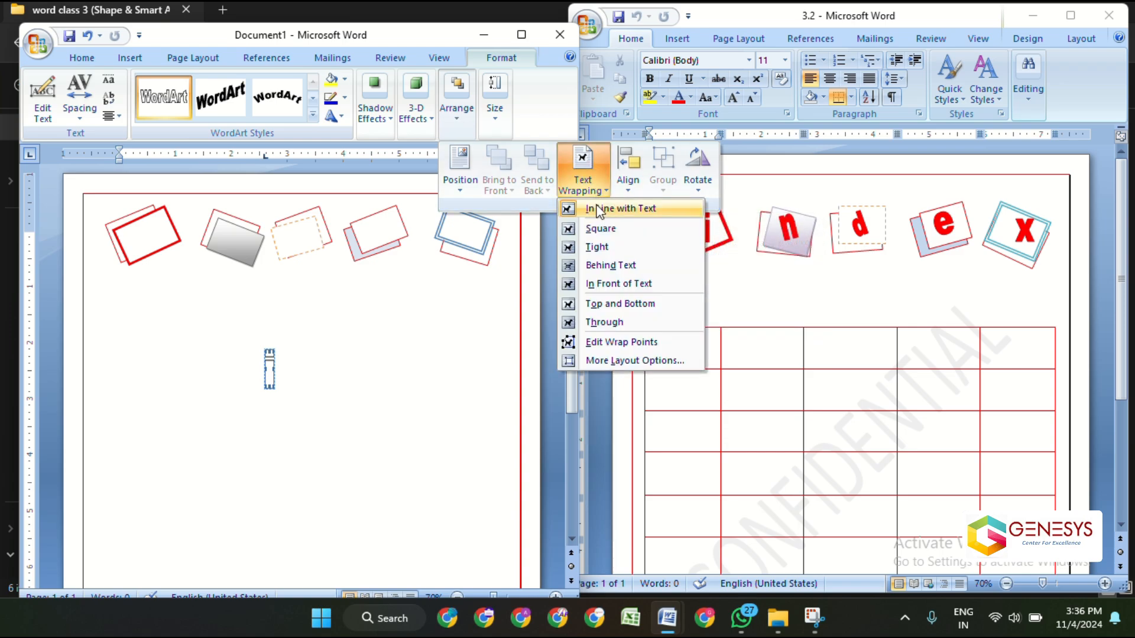
left_click(599, 287)
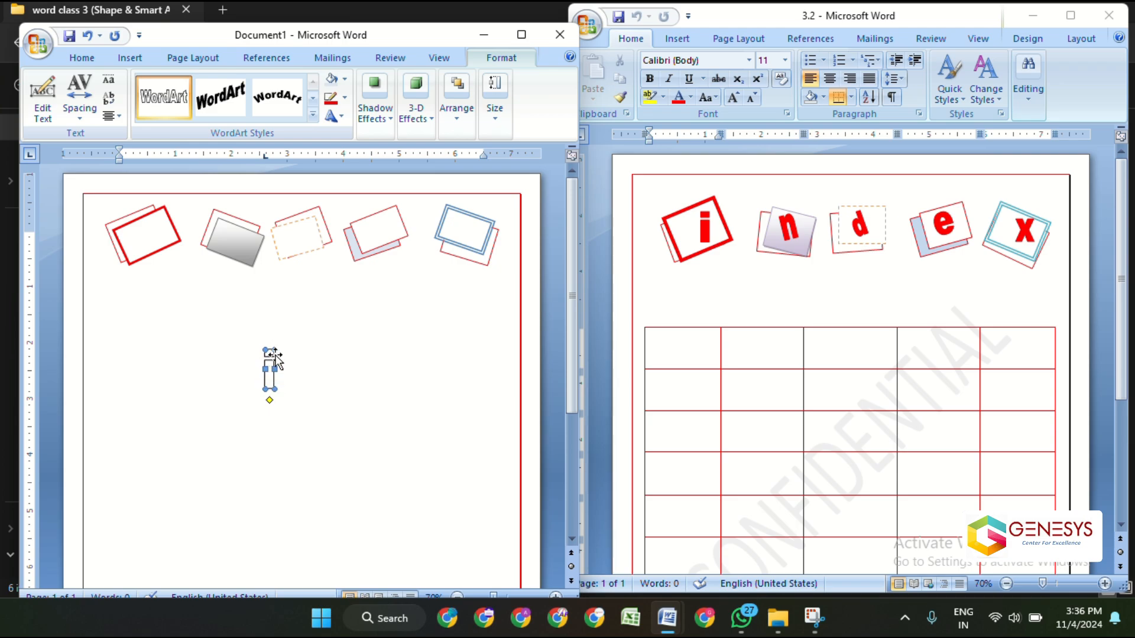
Widen the WordArt letter "i" slightly and give it a red outline and red fill.
left_click_drag(274, 350, 281, 351)
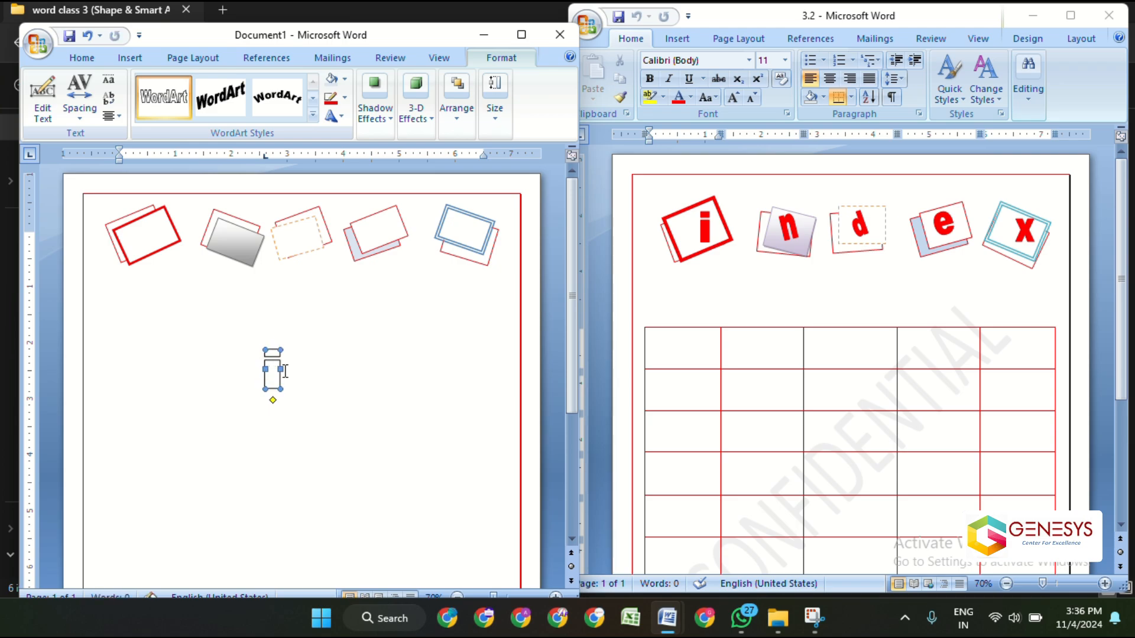
left_click(345, 98)
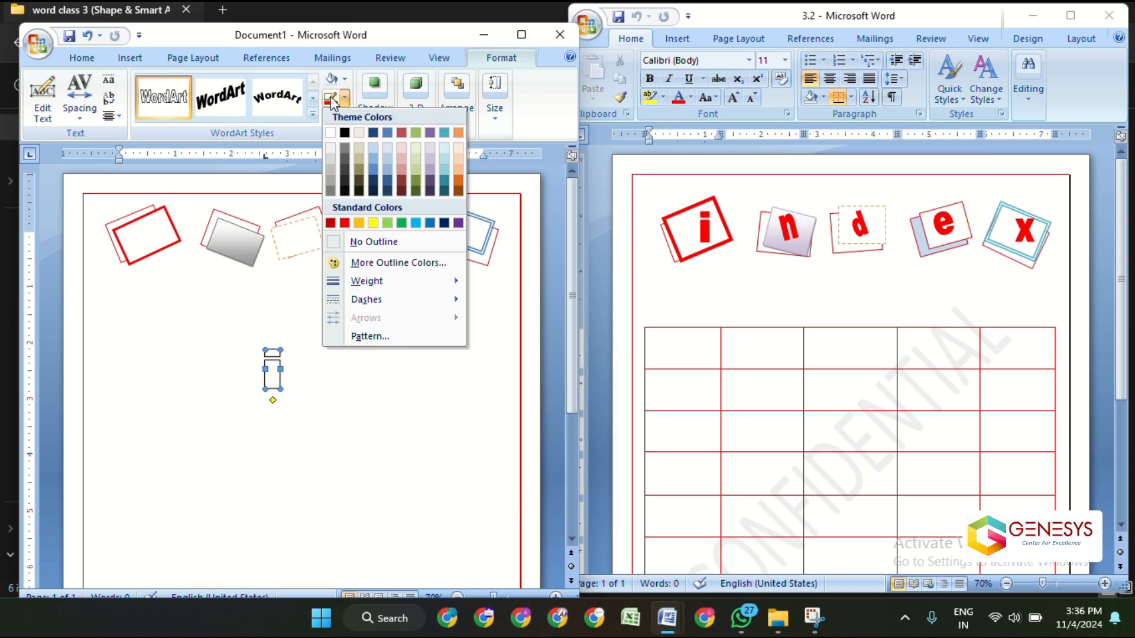
left_click(345, 223)
left_click(344, 79)
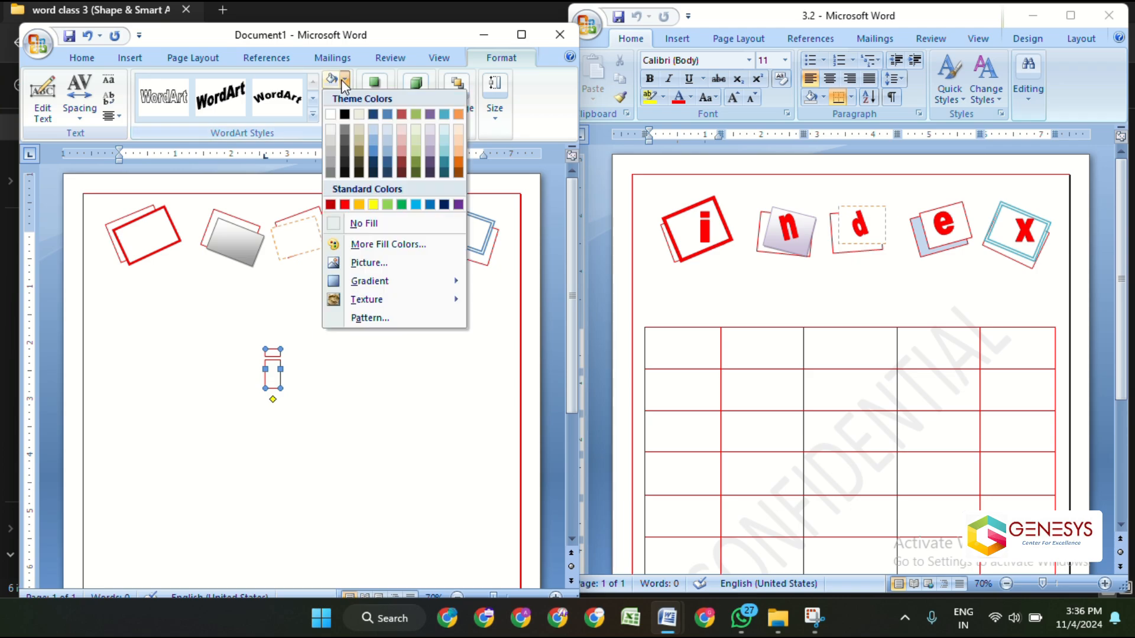
left_click(345, 204)
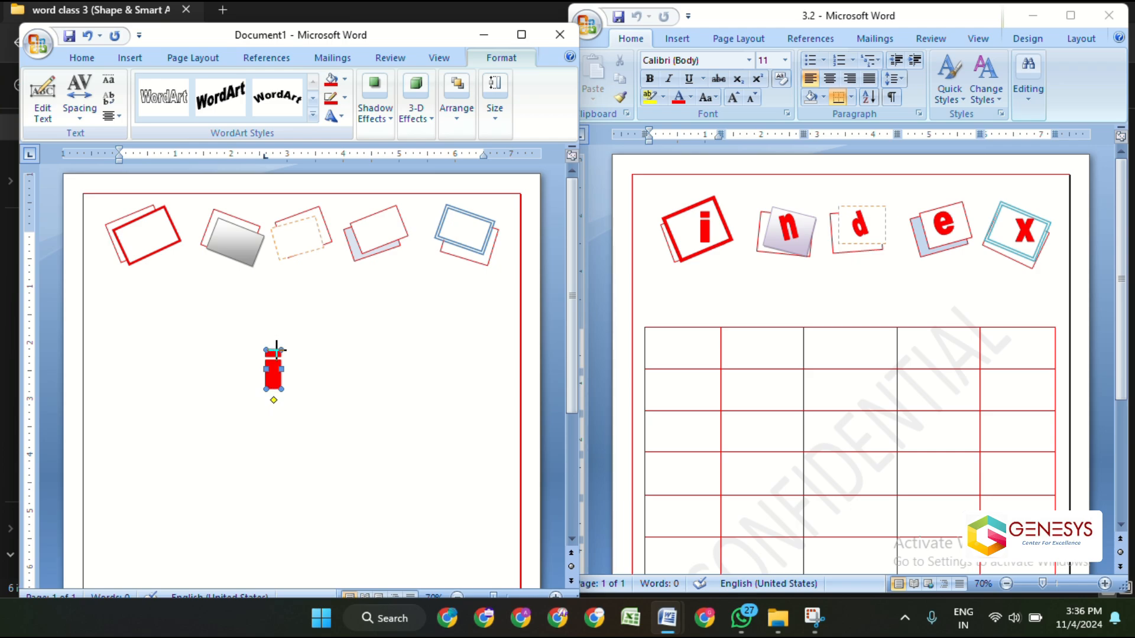
Shrink the red letter "i" and place it in the middle of the thick red rectangle.
left_click_drag(276, 355, 275, 356)
left_click(307, 362)
left_click(274, 365)
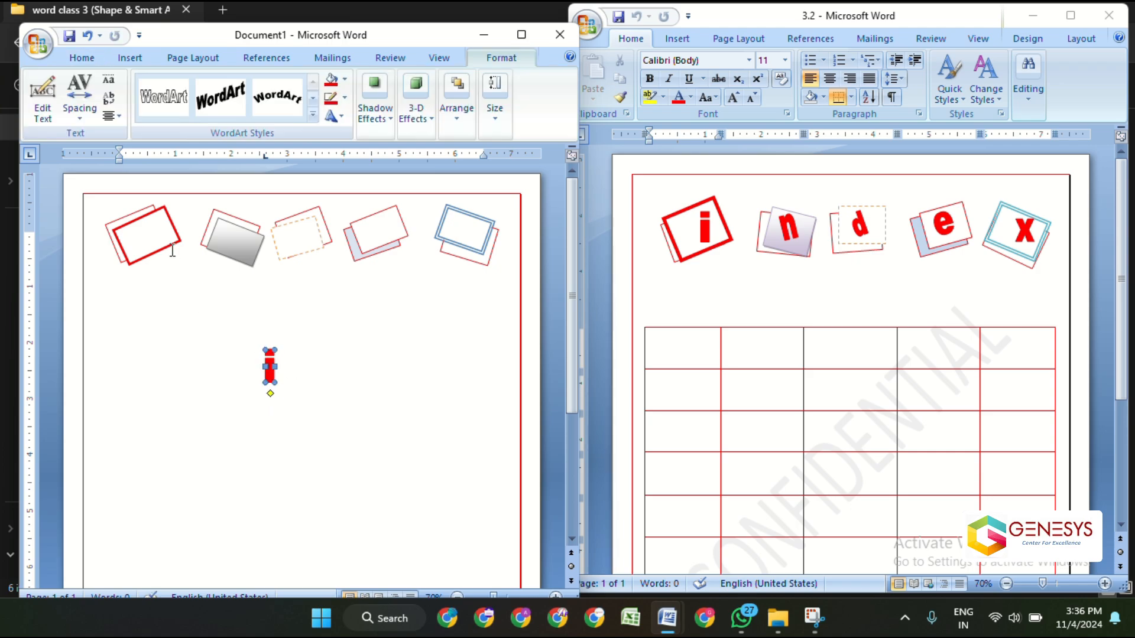
left_click(280, 344)
left_click(281, 351)
left_click(273, 348)
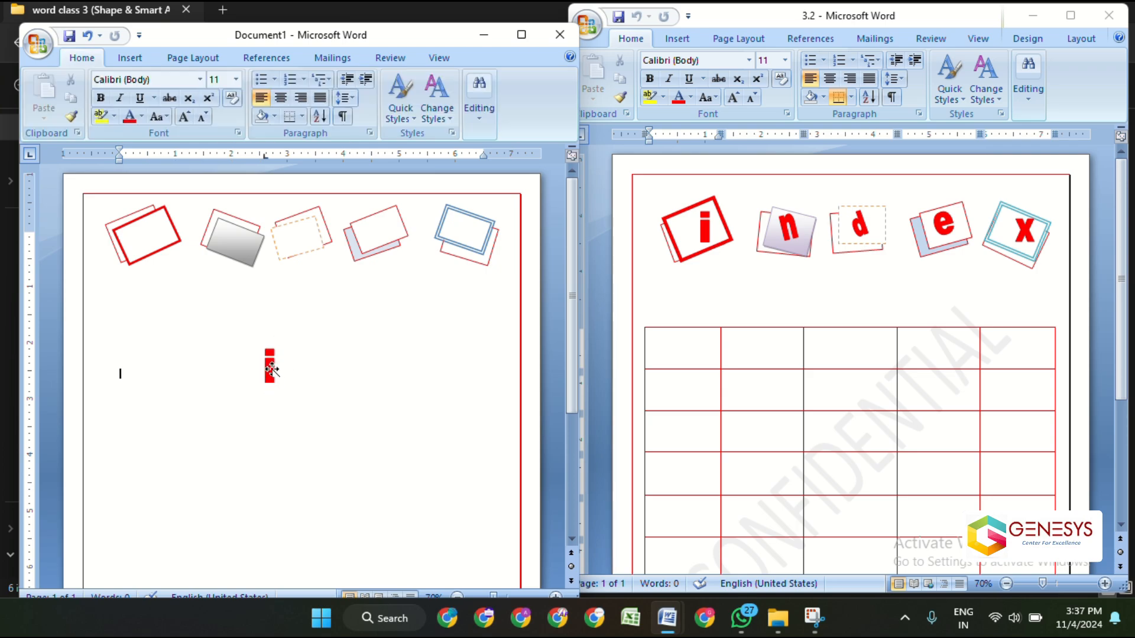
left_click(283, 353)
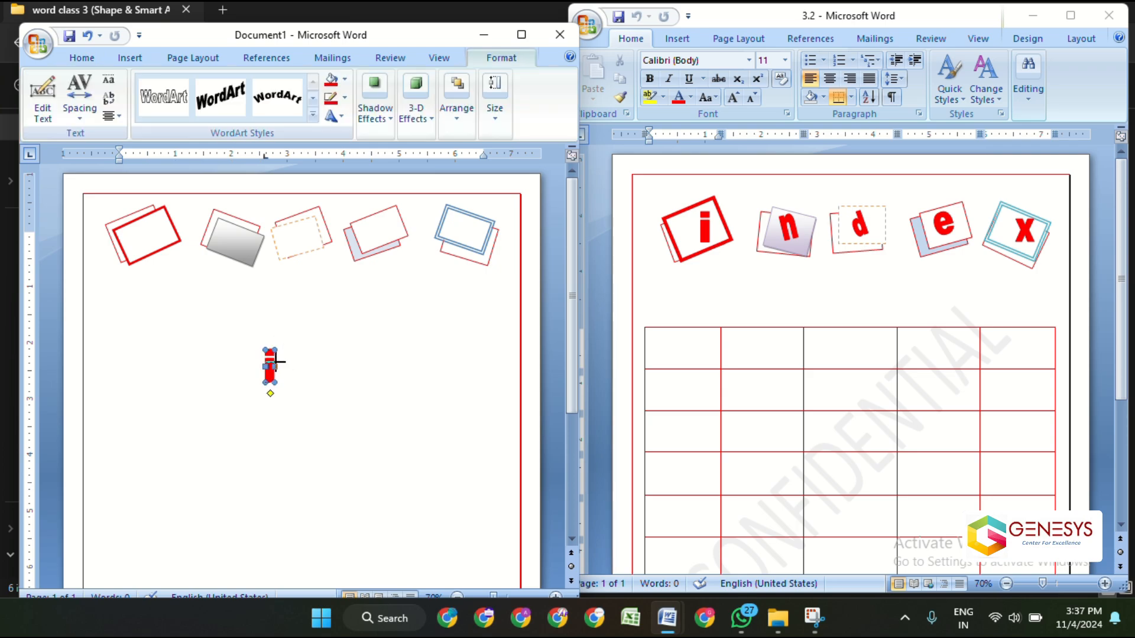
left_click_drag(275, 359, 275, 359)
left_click(269, 366)
left_click_drag(144, 233, 144, 231)
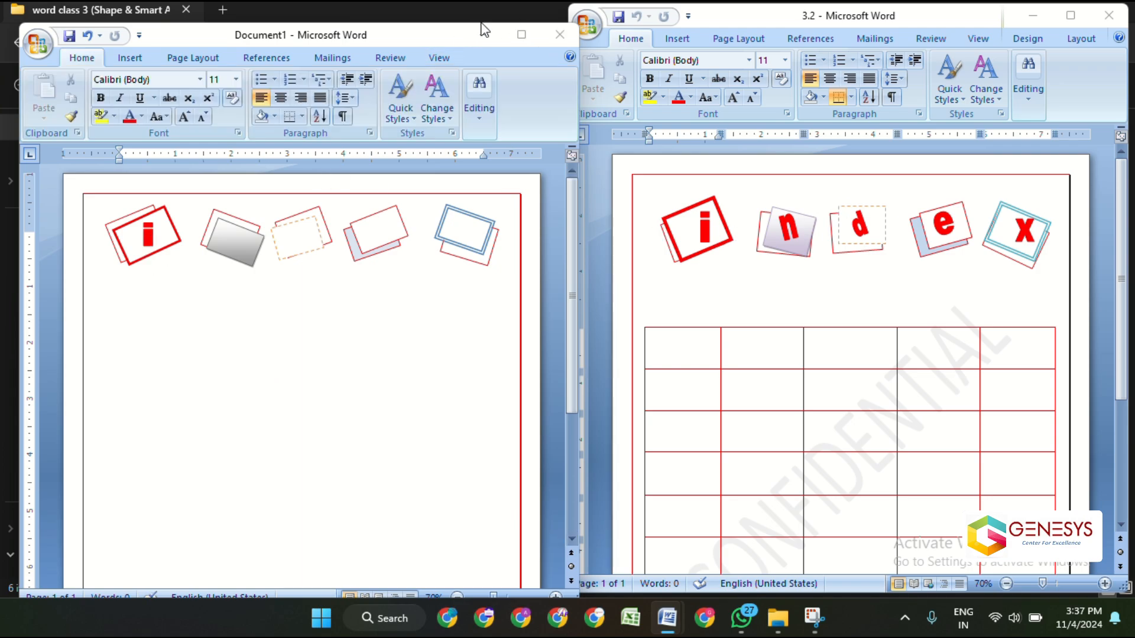
Add the letter "n" as WordArt below the gradient rectangle, with a red outline and red fill.
key("ctrl+v")
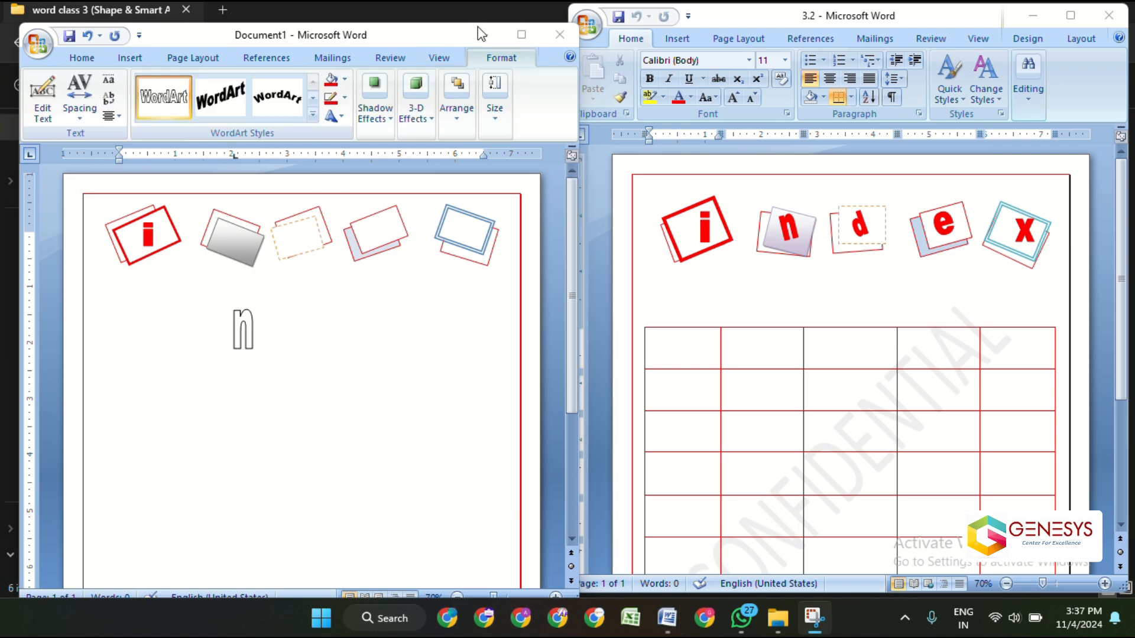
left_click(333, 100)
left_click(331, 82)
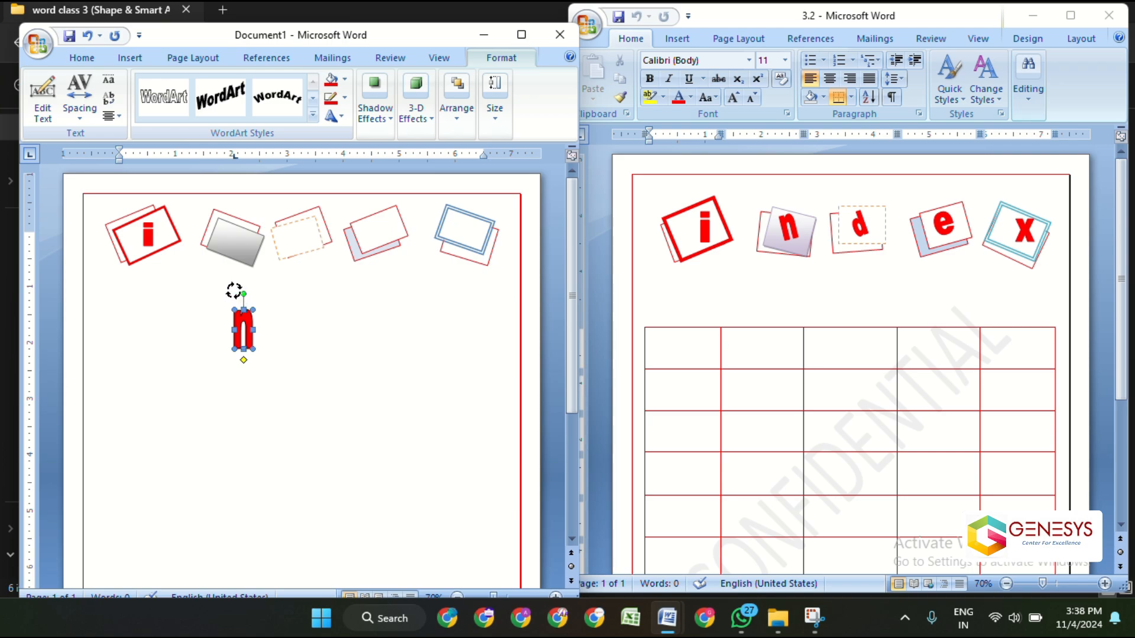
Tilt the WordArt letter "n" slightly counterclockwise and reduce its height.
left_click_drag(243, 294, 235, 295)
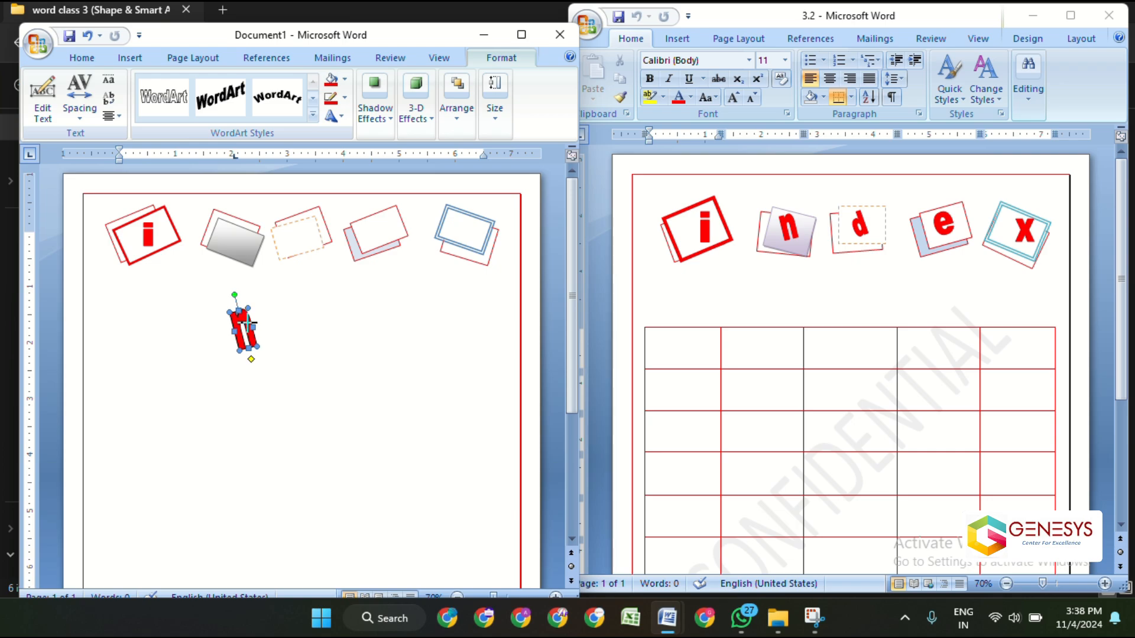
left_click_drag(246, 317, 248, 317)
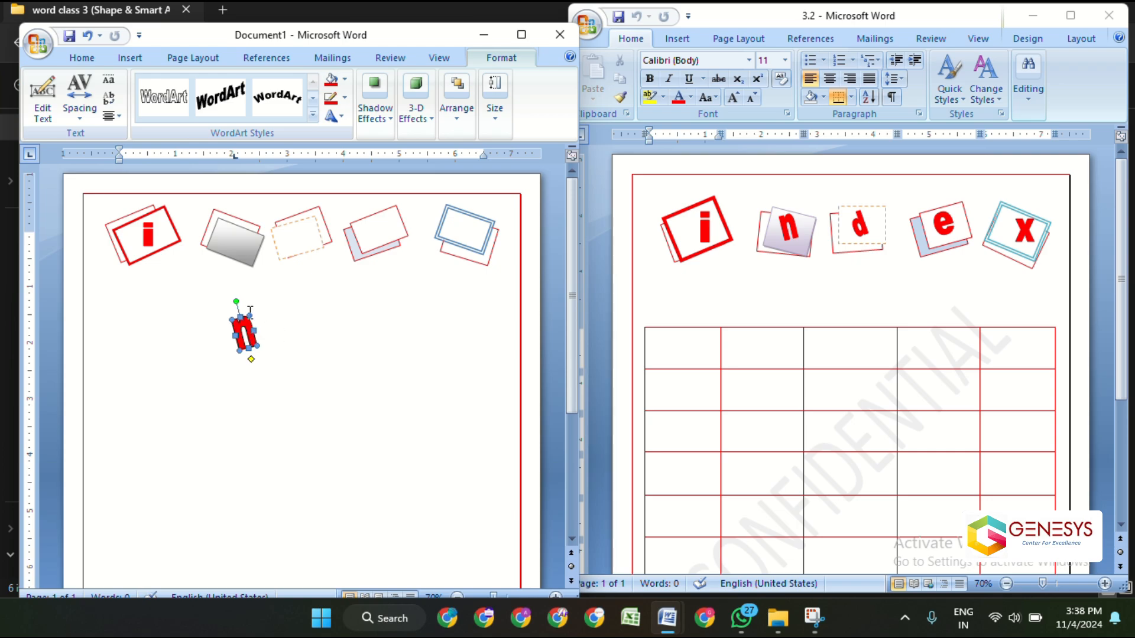
Place the tilted letter "n" in the middle of the gradient rectangle.
left_click_drag(244, 320, 239, 244)
left_click(235, 259)
left_click(236, 249)
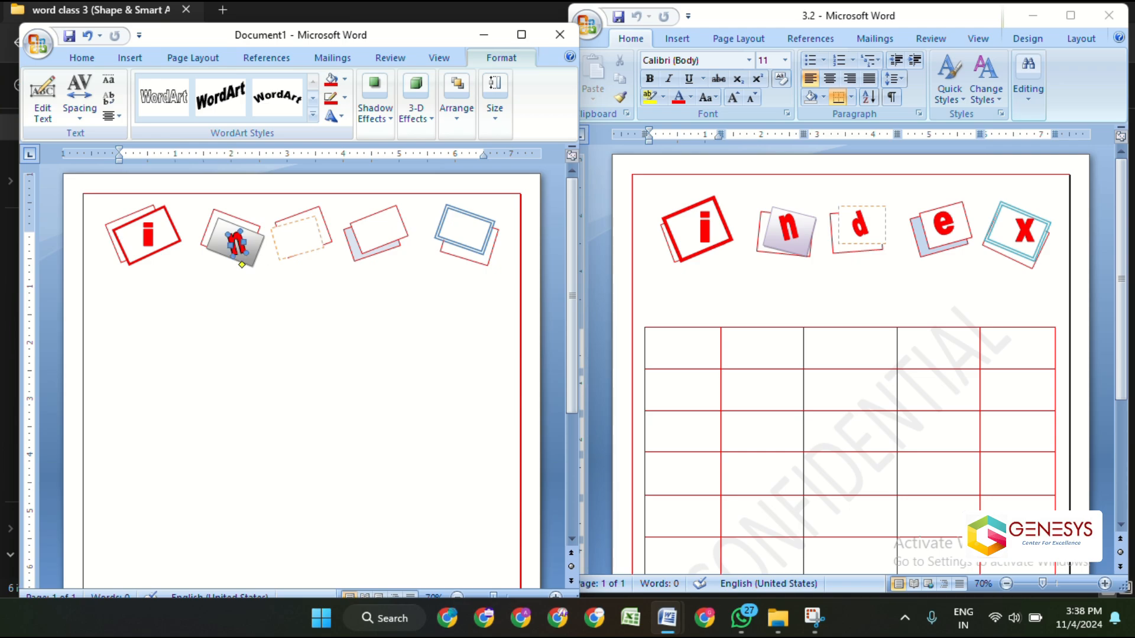
left_click(243, 269)
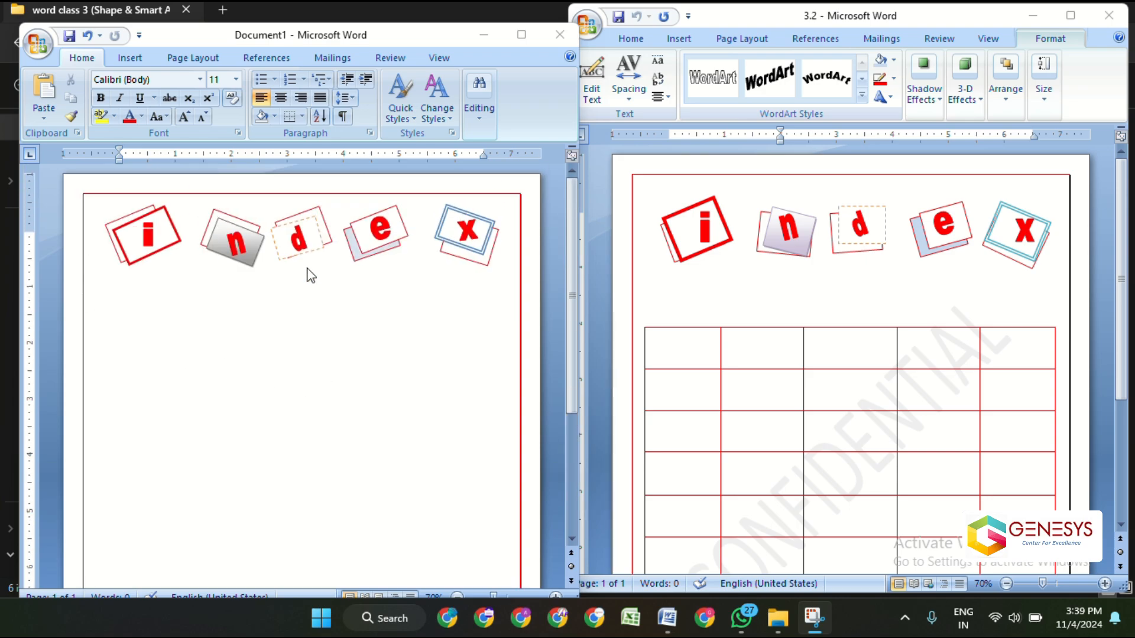
Examine the table layout and the diagonal watermark in the sample document 3.2.
scroll(650, 355, "down", 5)
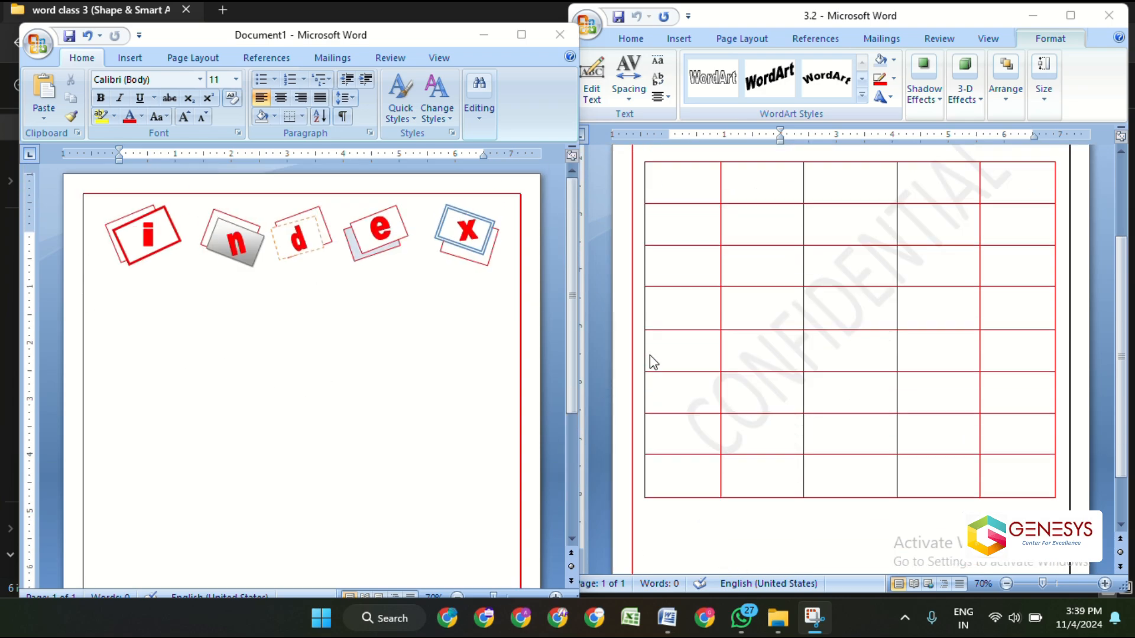
scroll(650, 355, "up", 3)
scroll(656, 343, "down", 2)
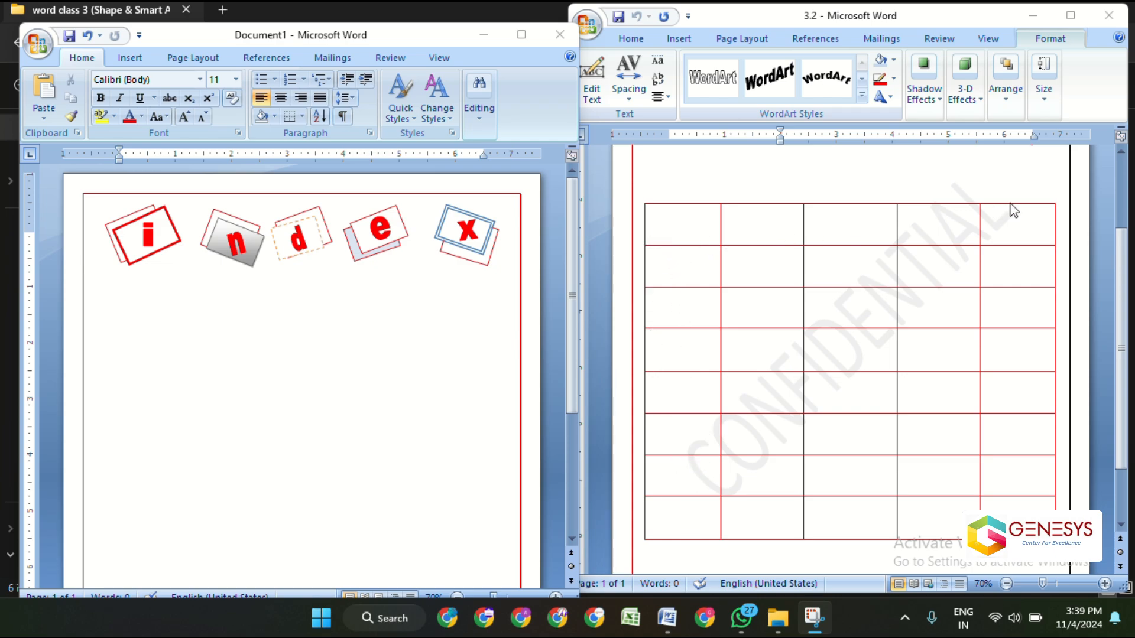
left_click(203, 319)
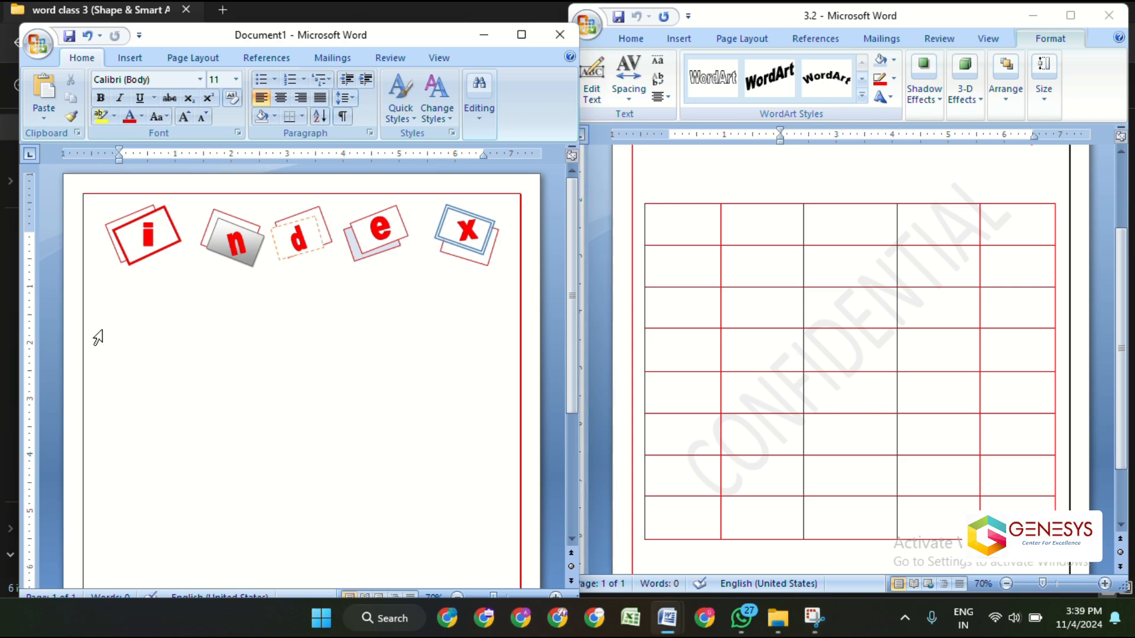
double_click(116, 322)
key("ctrl+e")
double_click(102, 337)
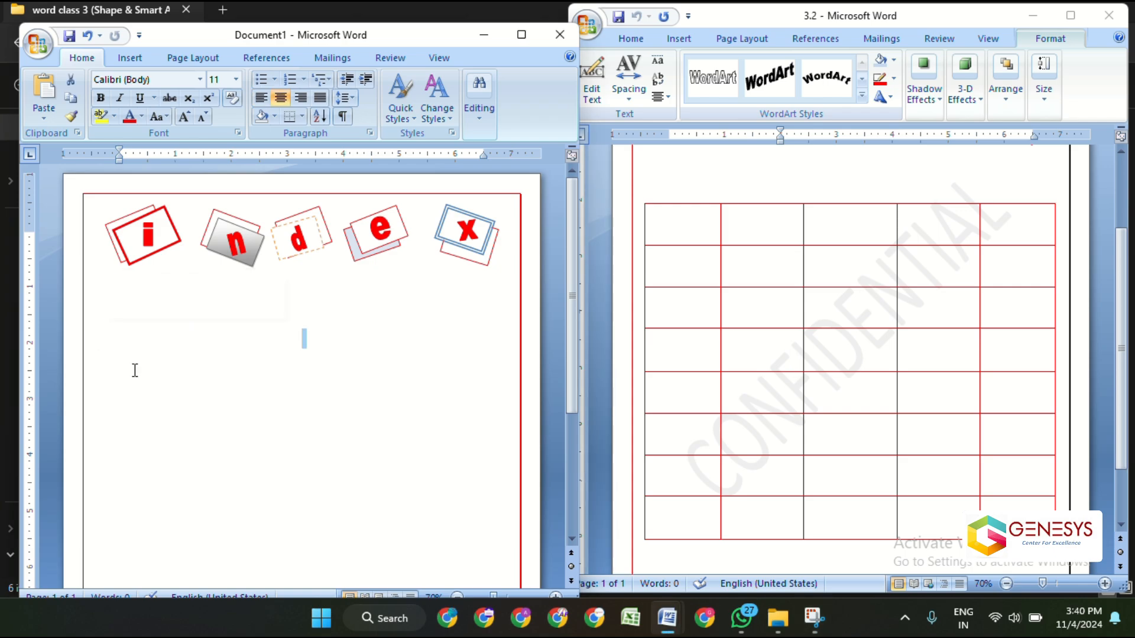
key("ctrl+l")
left_click(101, 363)
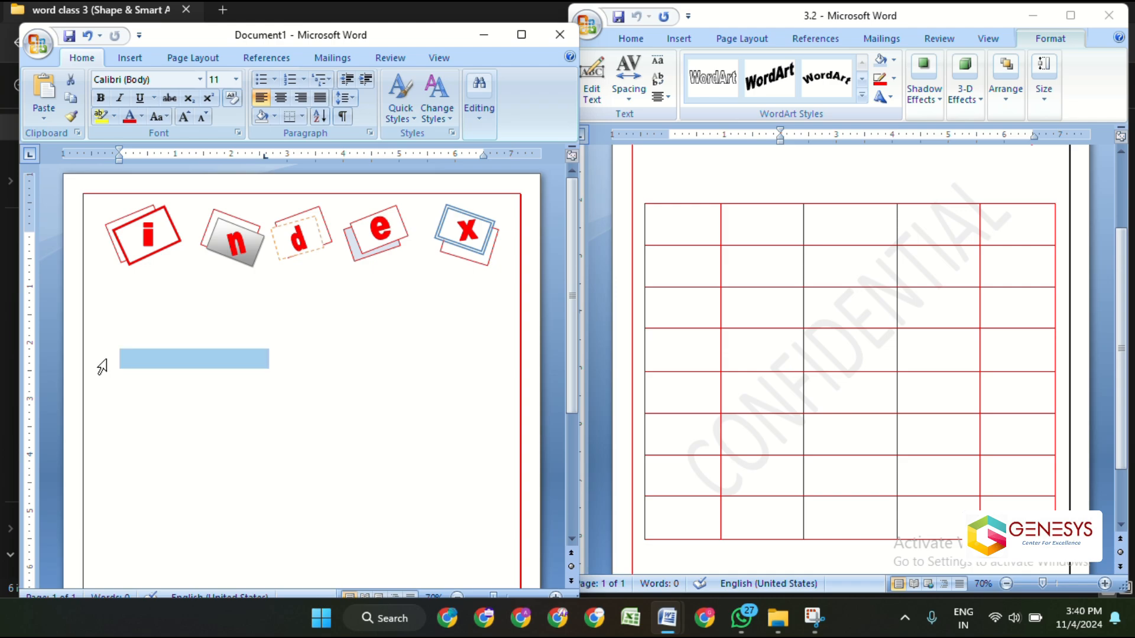
left_click(254, 393)
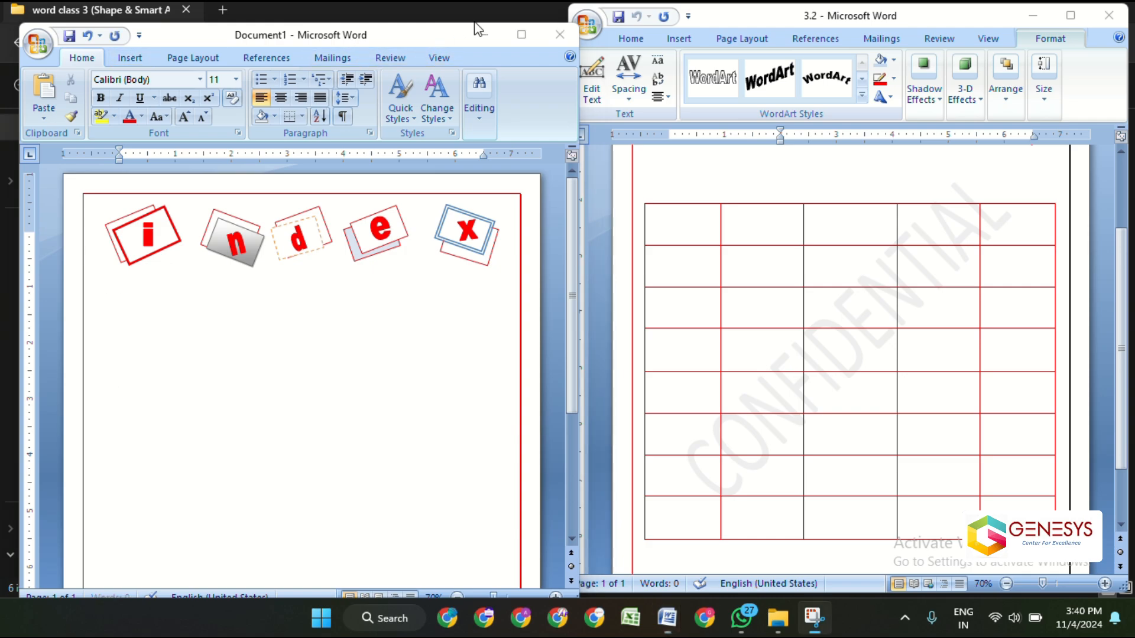
key("ctrl+e")
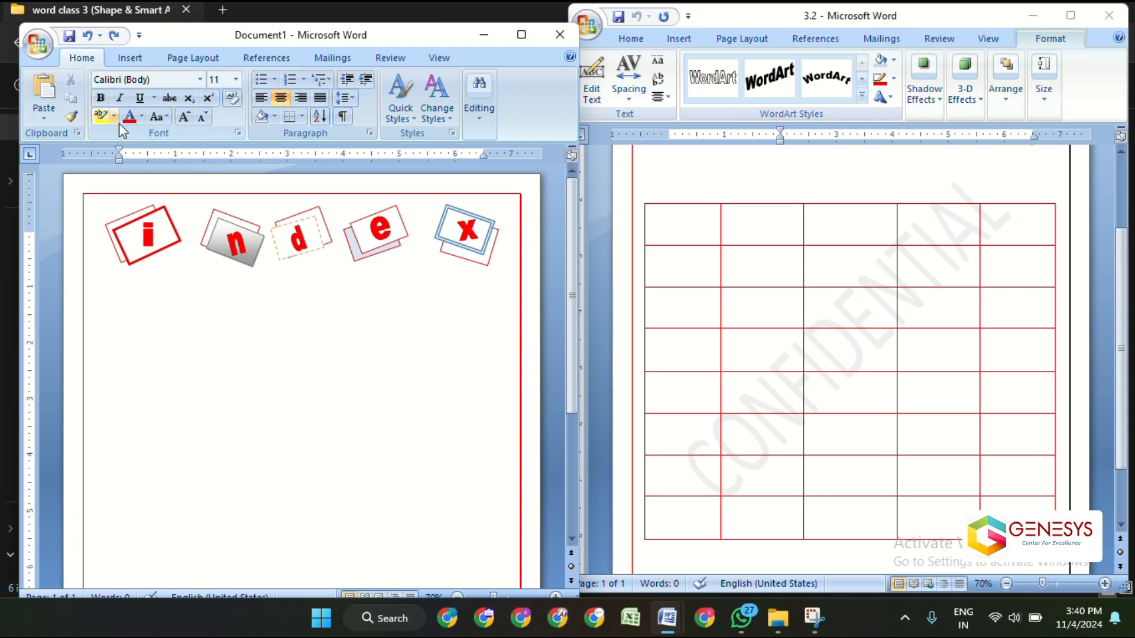
Left-align the empty line below the index letters and insert a table with 5 columns and 8 rows there.
left_click(261, 97)
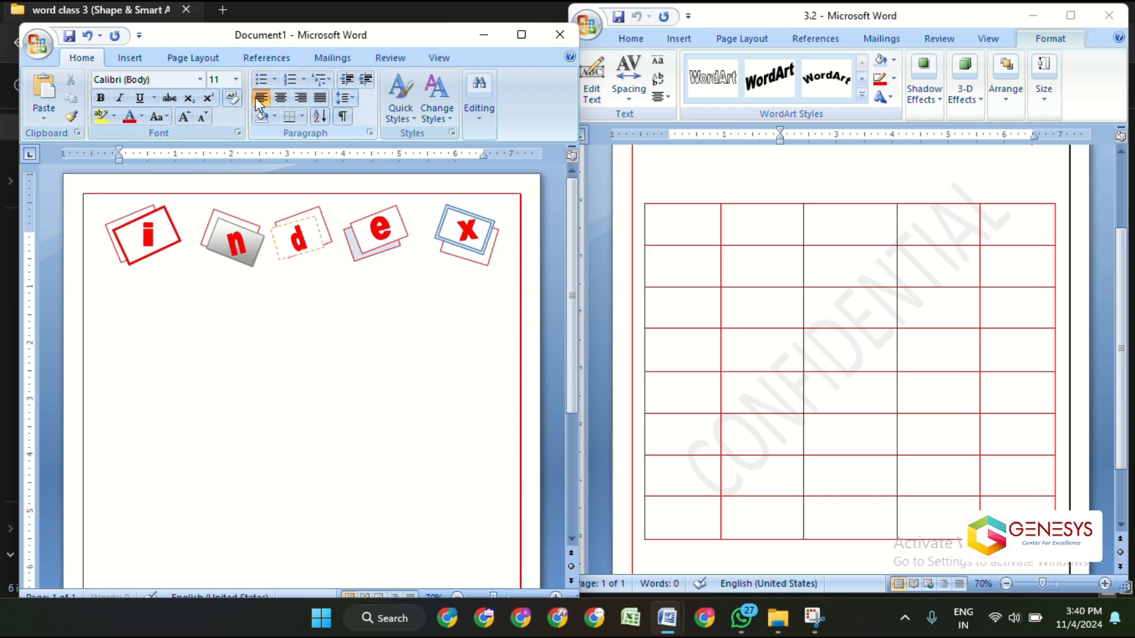
left_click(128, 57)
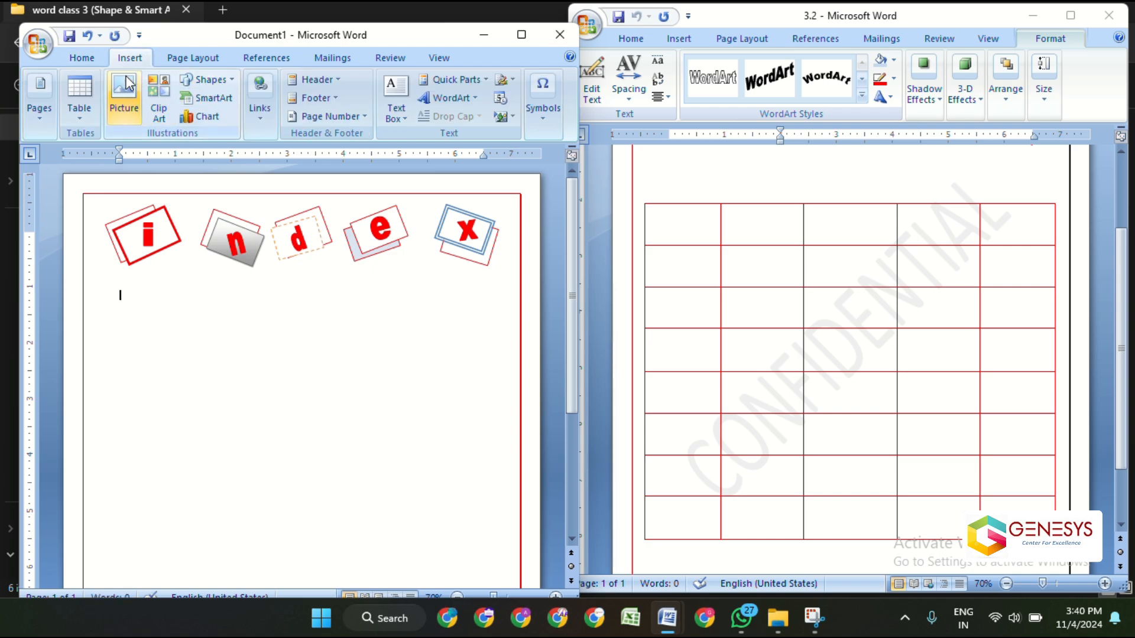
left_click(79, 115)
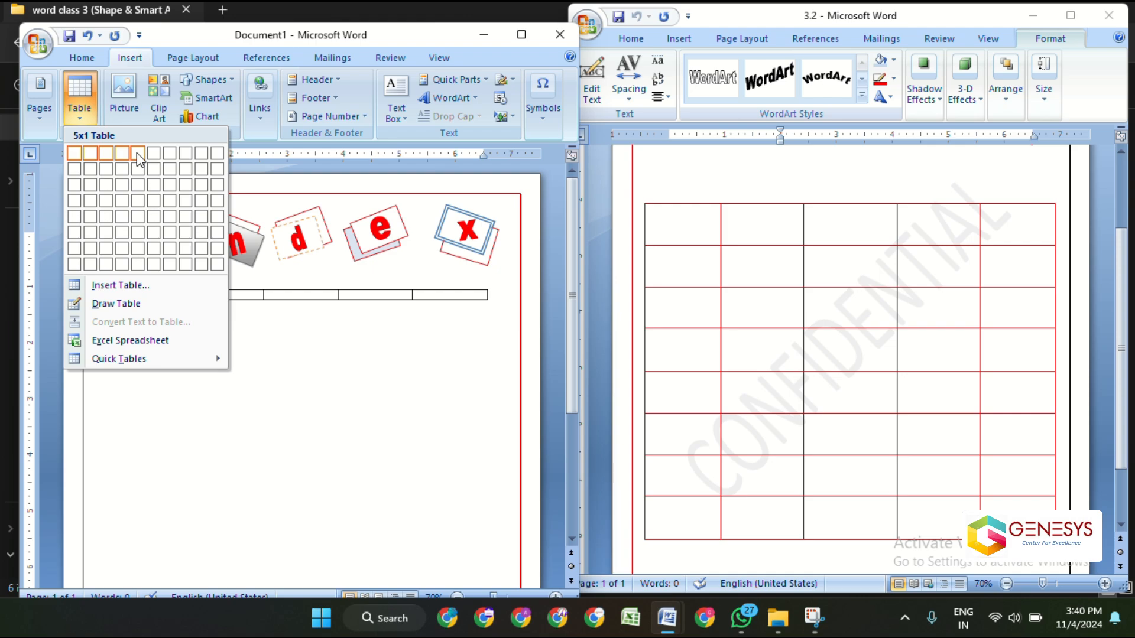
left_click(140, 264)
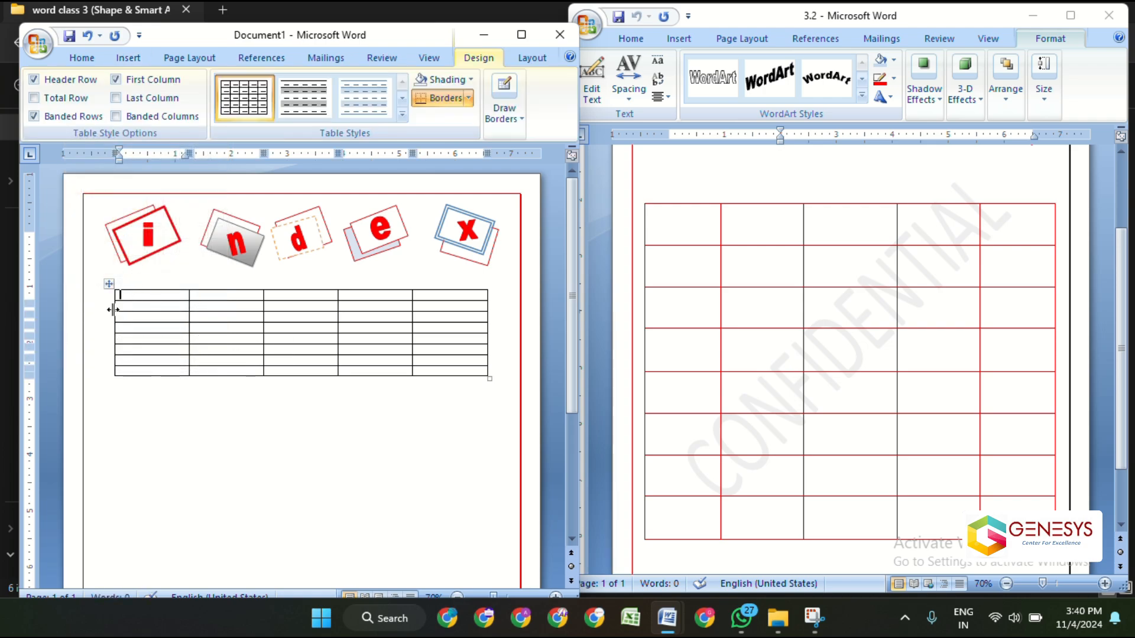
Move the table further down below the index letters and enlarge it with taller rows, as in the sample.
left_click(107, 283)
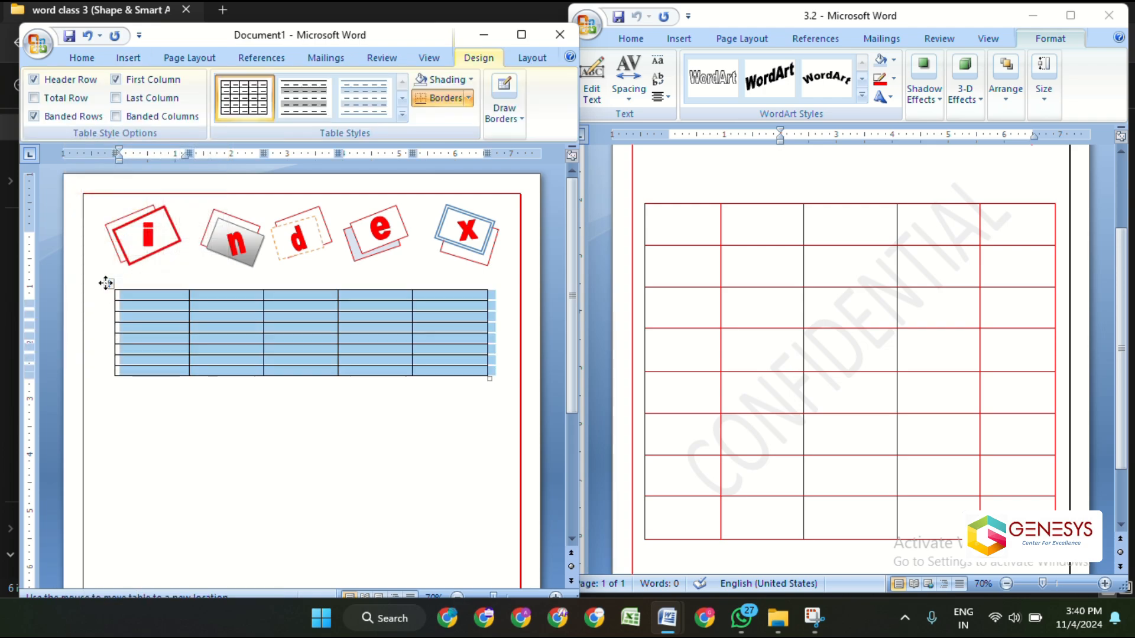
left_click(106, 284)
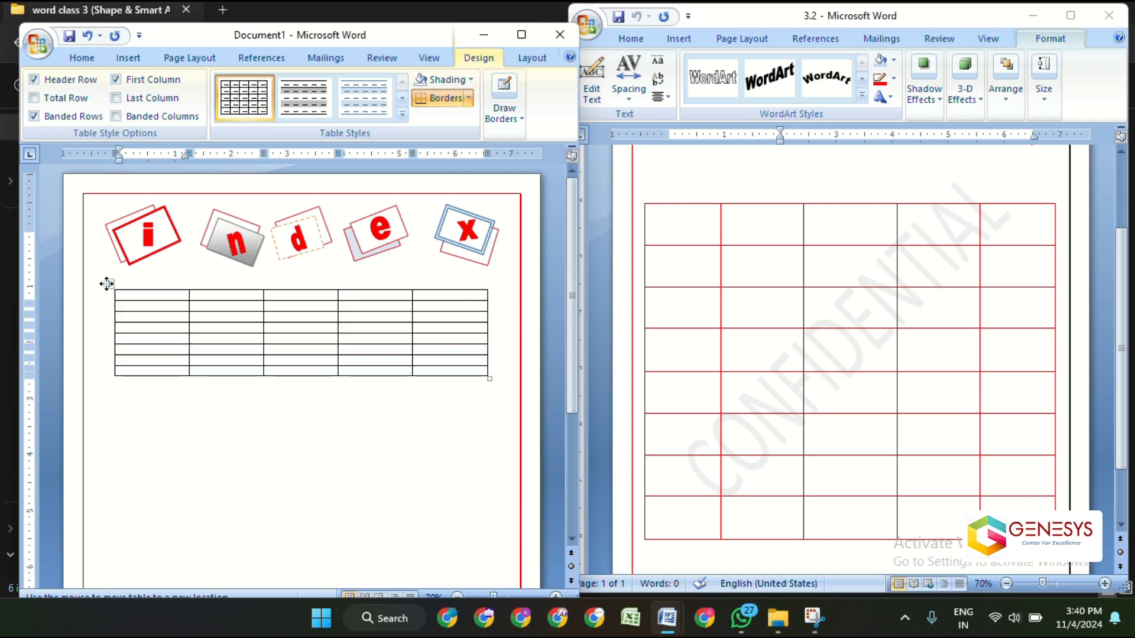
left_click_drag(106, 284, 110, 362)
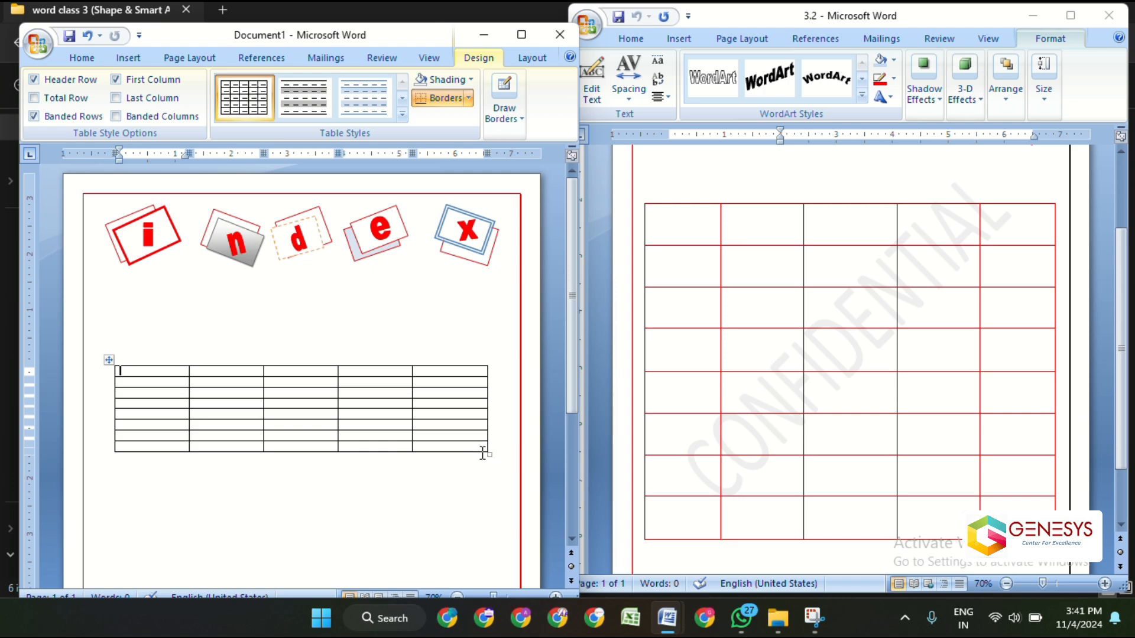
left_click_drag(488, 453, 445, 480)
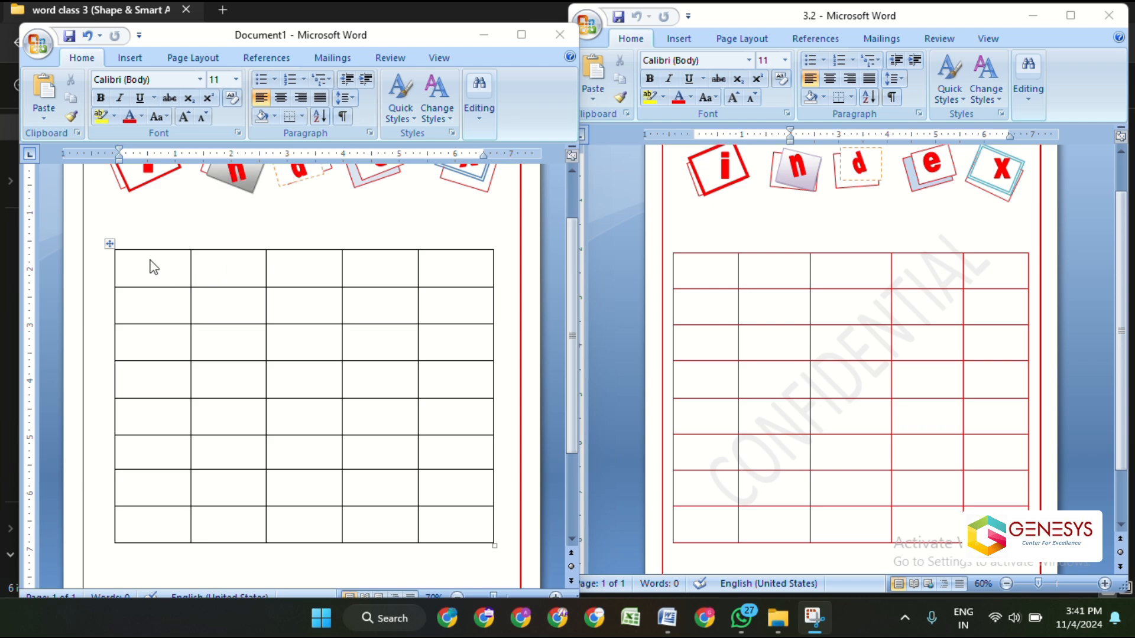
Set all borders of the whole table to red, keeping the solid line style.
left_click(110, 245)
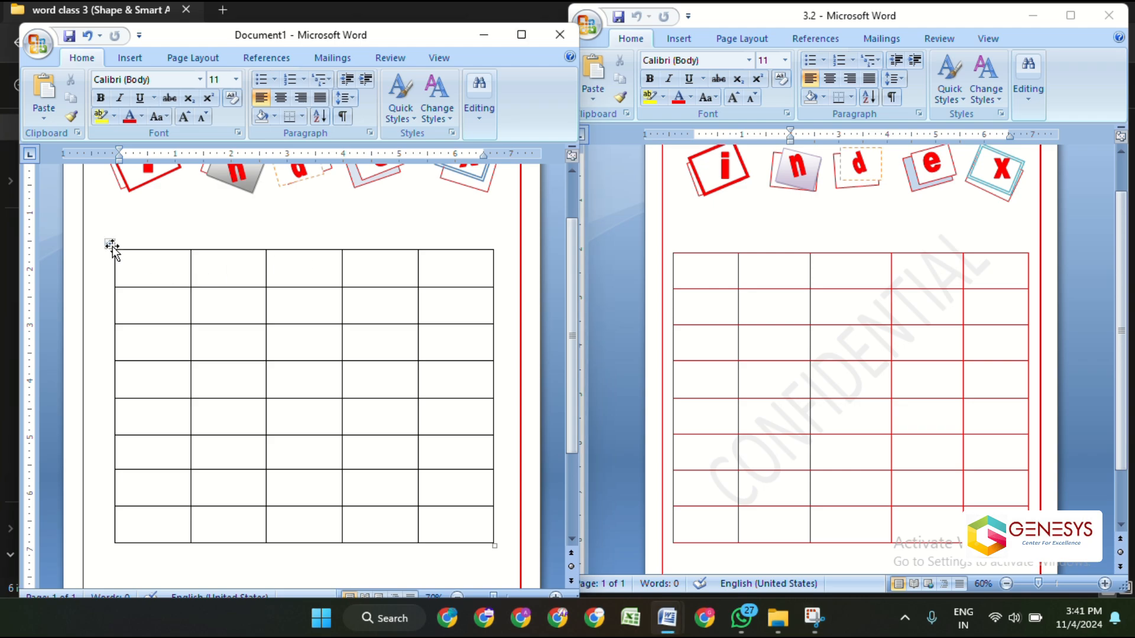
left_click(110, 244)
left_click(212, 274)
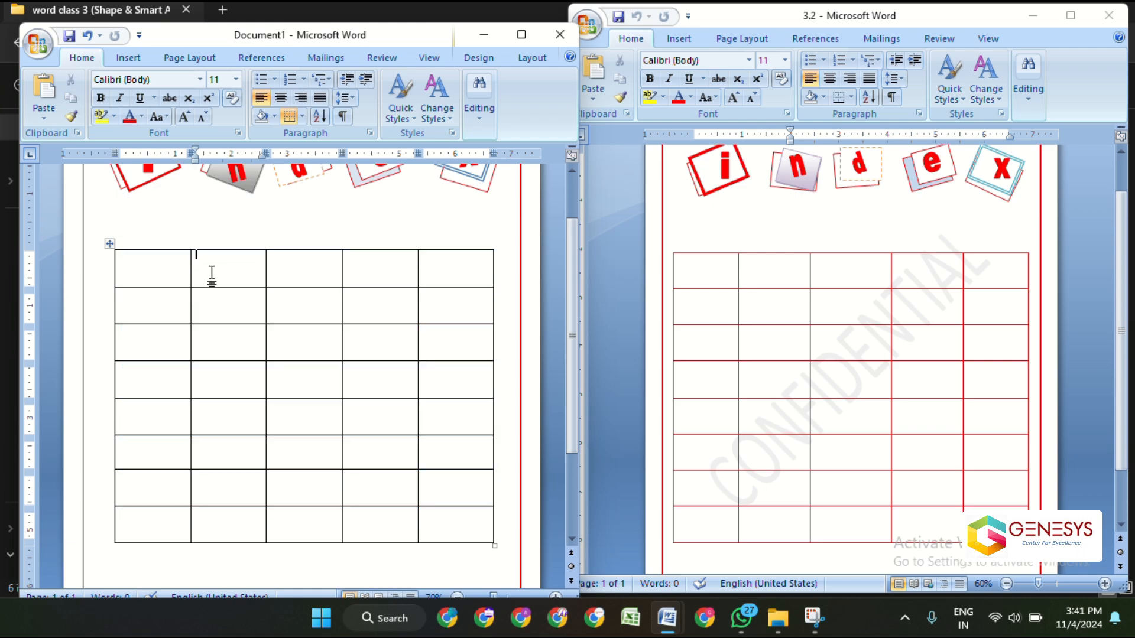
left_click(110, 243)
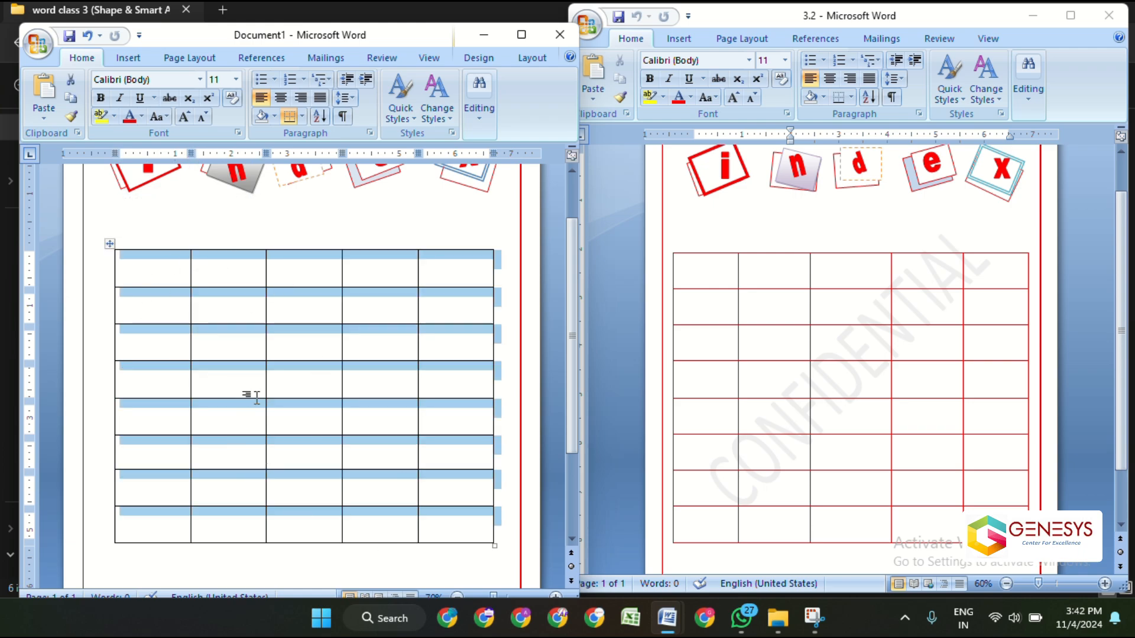
left_click(477, 61)
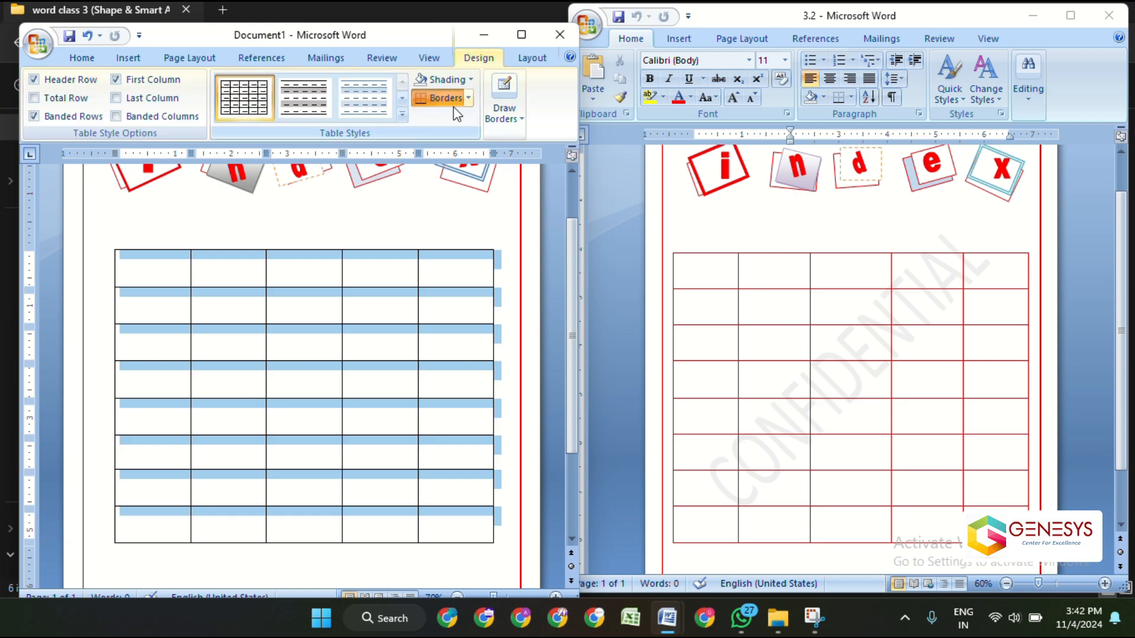
left_click(469, 98)
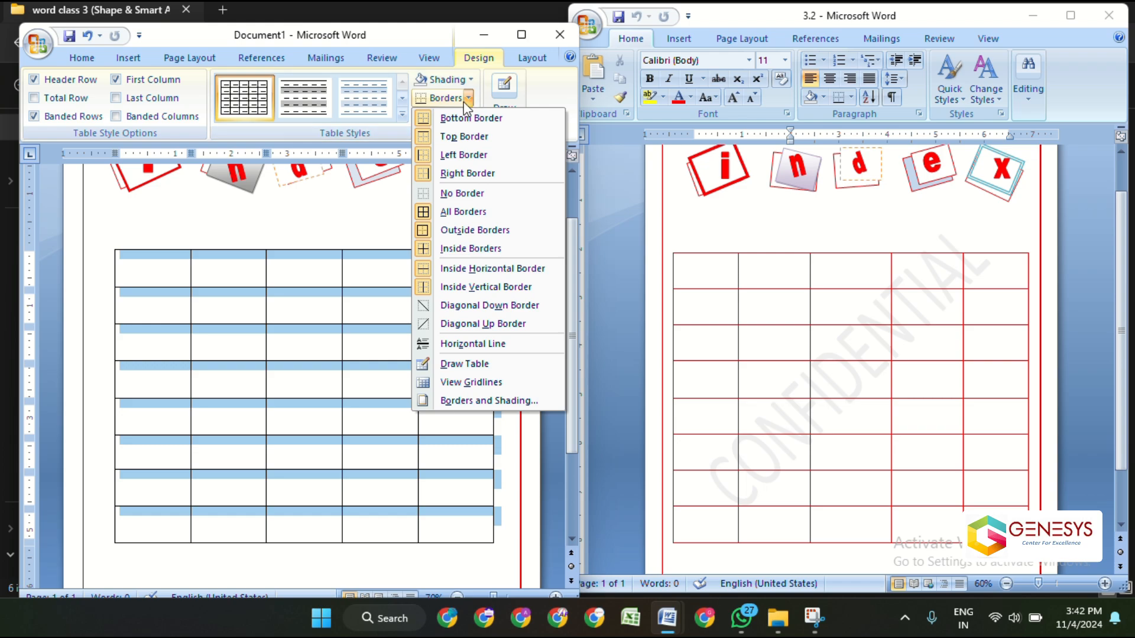
left_click(471, 402)
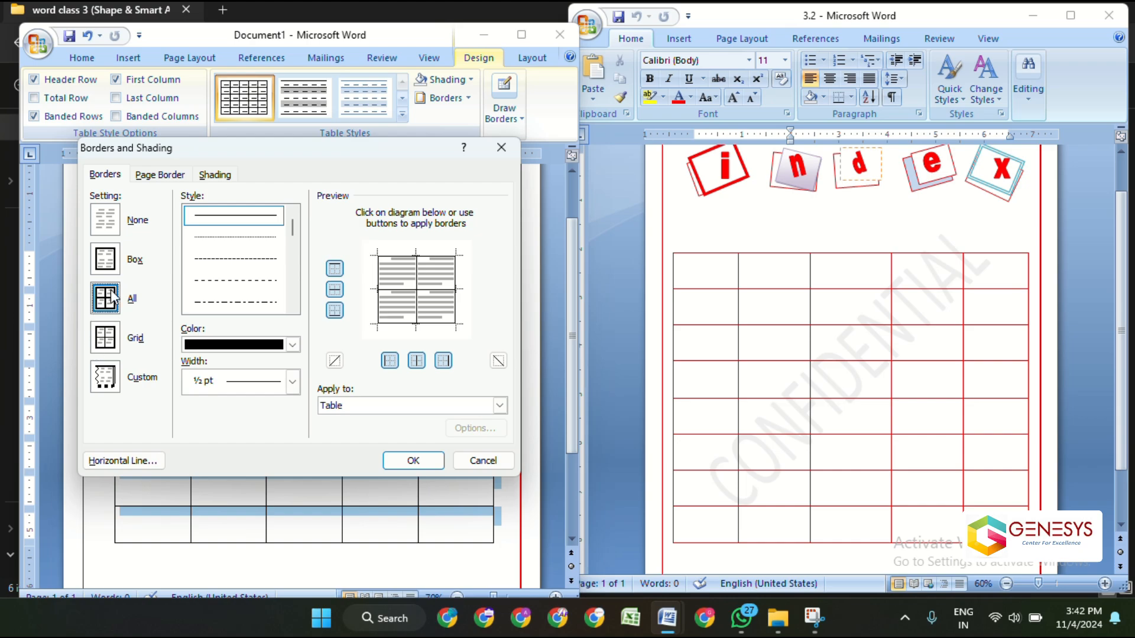
left_click(292, 344)
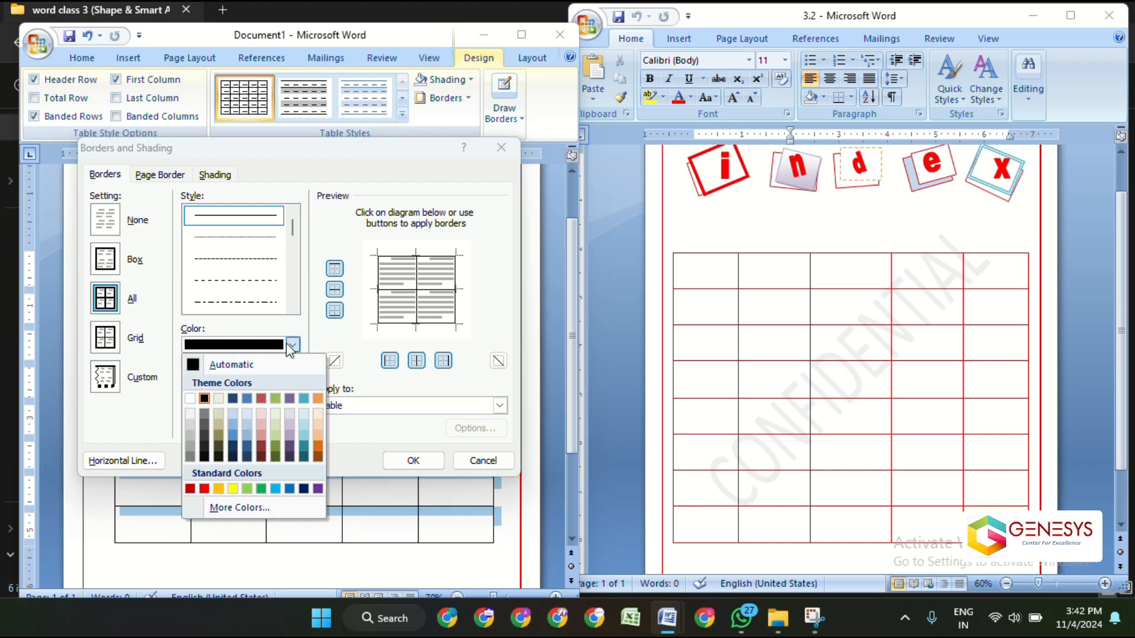
left_click(204, 490)
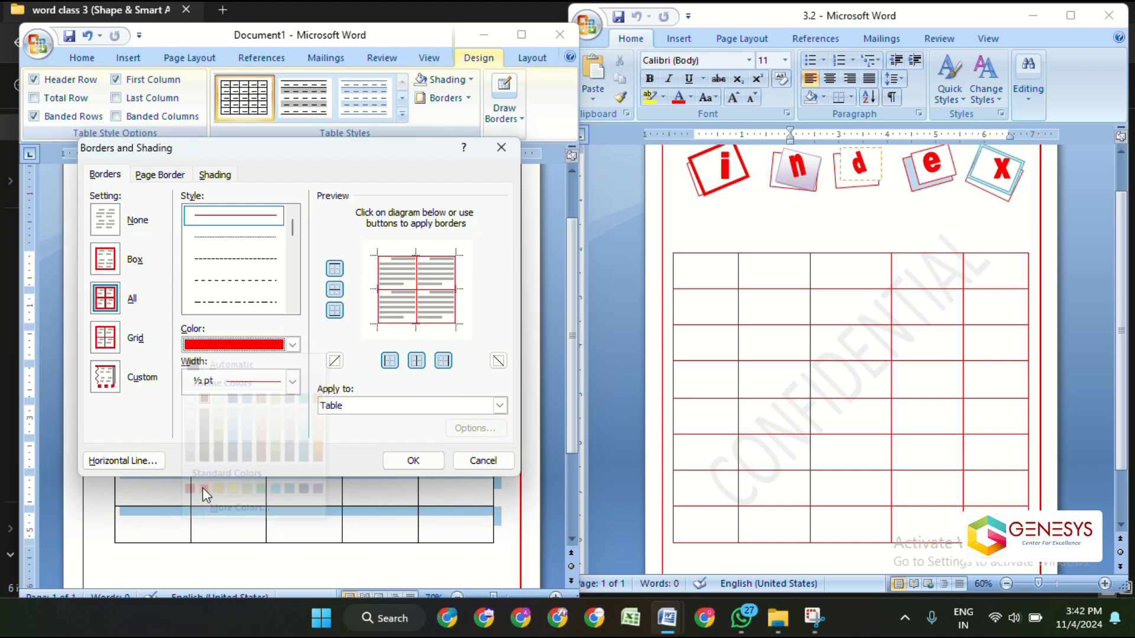
left_click(420, 465)
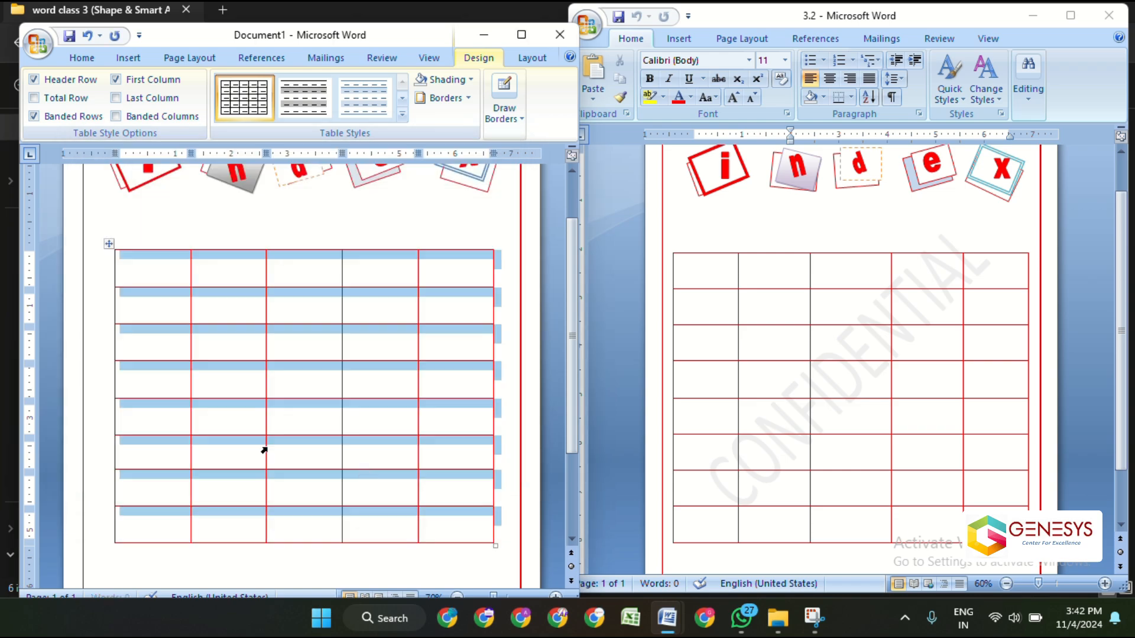
scroll(388, 398, "down", 3)
left_click(410, 502)
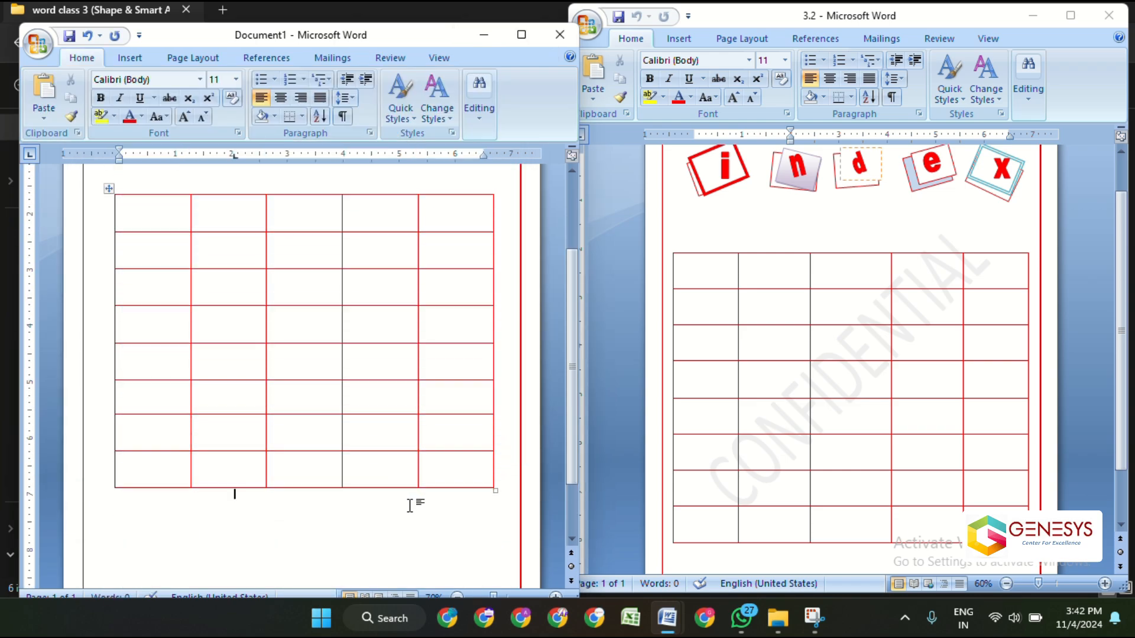
Add the built-in CONFIDENTIAL 1 diagonal watermark to the page and compare the page with the sample.
scroll(411, 504, "up", 3)
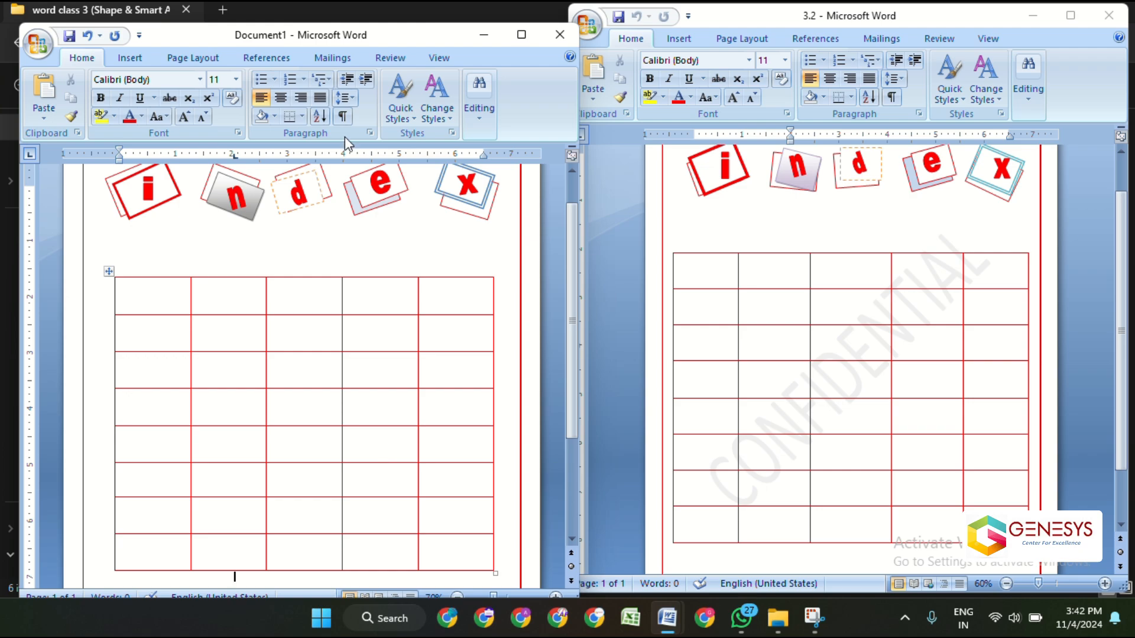
left_click(172, 58)
left_click(286, 80)
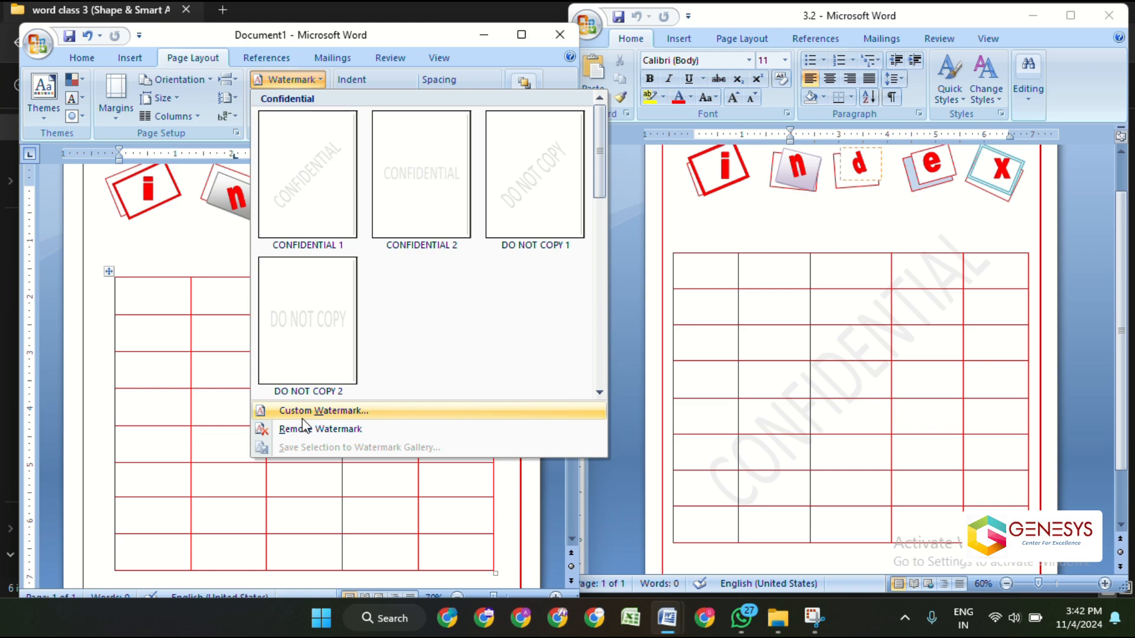
left_click(303, 197)
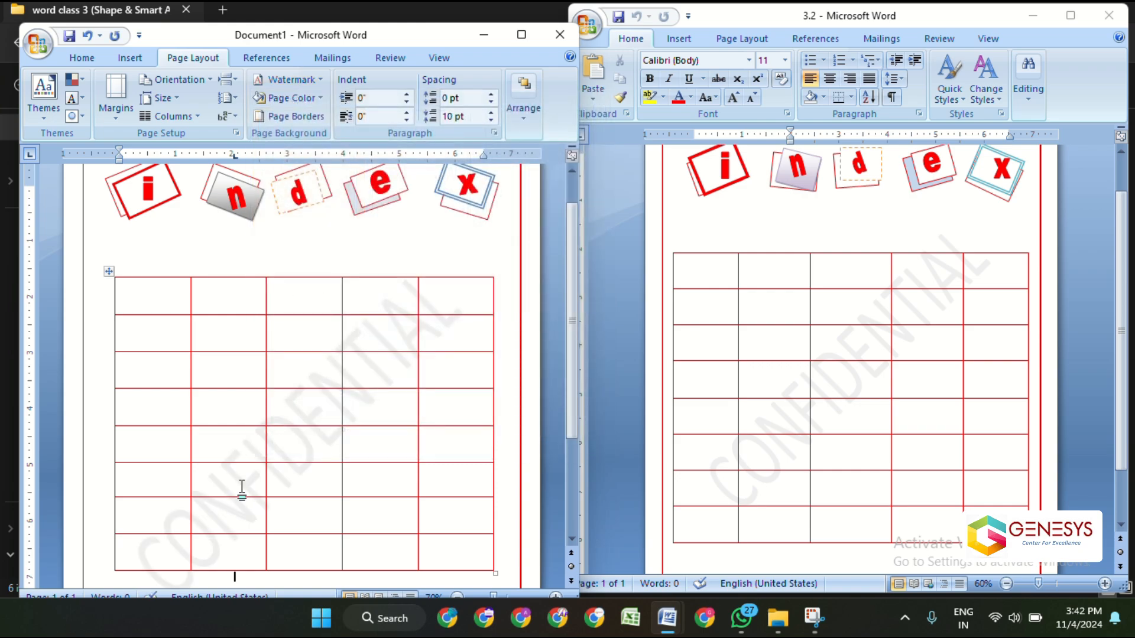
scroll(242, 480, "down", 2)
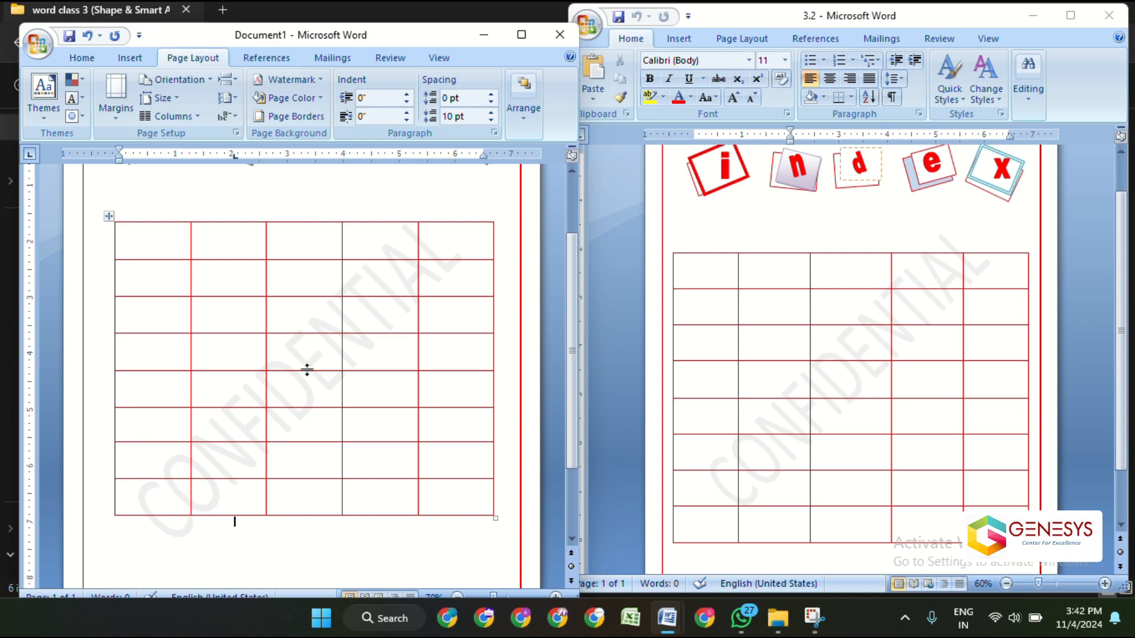
scroll(307, 370, "down", 2)
scroll(306, 388, "up", 5)
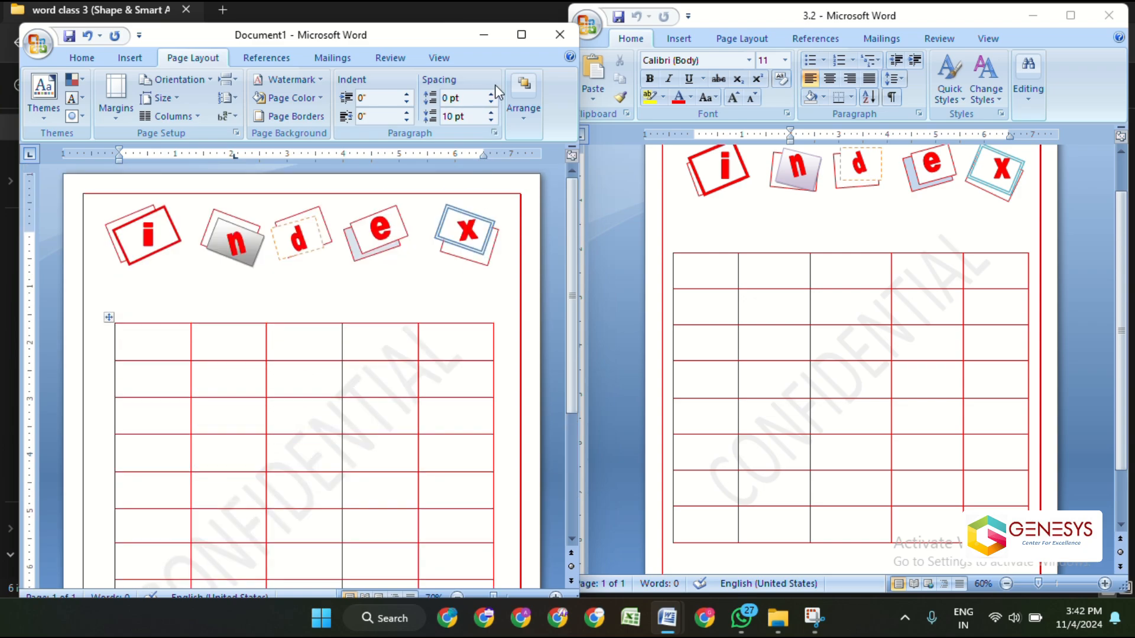